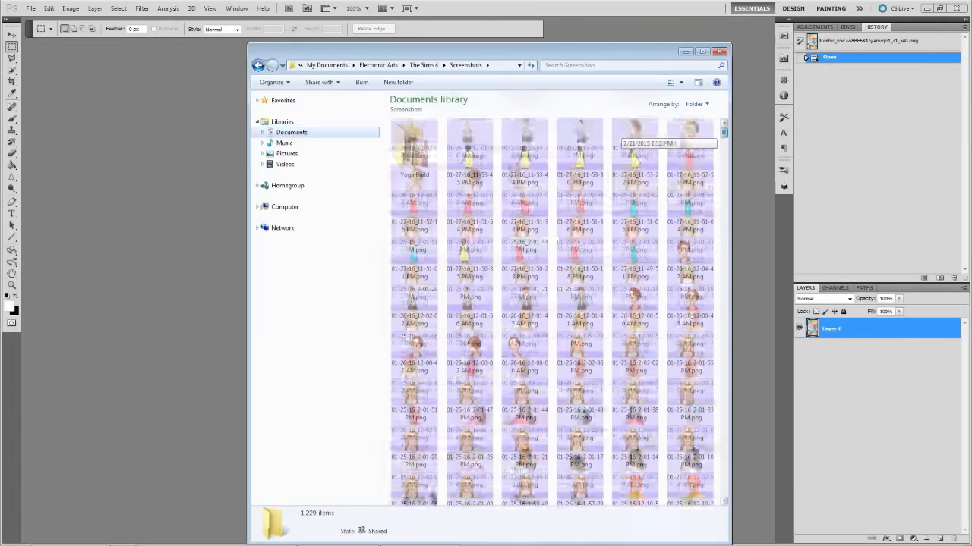
Browse the Sims 4 Screenshots folder for a portrait of a Sim against the plain lilac background.
{"action": "left_click", "coordinate": [724, 503]}
{"action": "left_click", "coordinate": [724, 503]}
{"action": "left_click", "coordinate": [724, 503]}
{"action": "left_click", "coordinate": [724, 503]}
{"action": "left_click", "coordinate": [724, 504]}
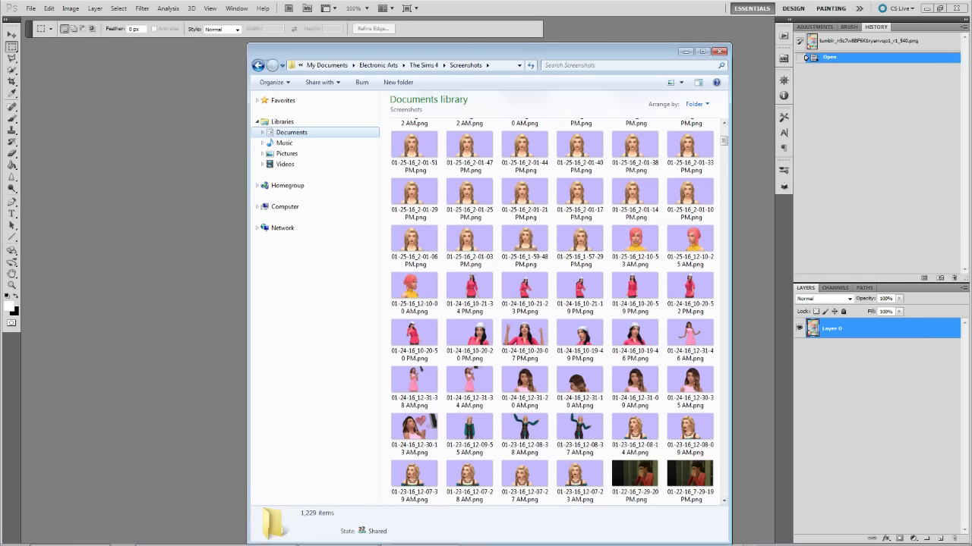
{"action": "left_click", "coordinate": [724, 123]}
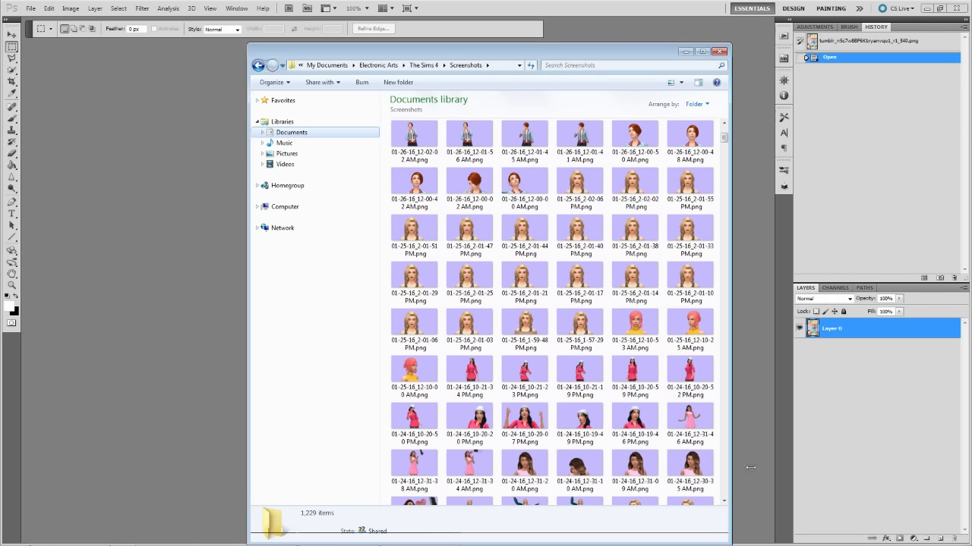
{"action": "left_click", "coordinate": [577, 194]}
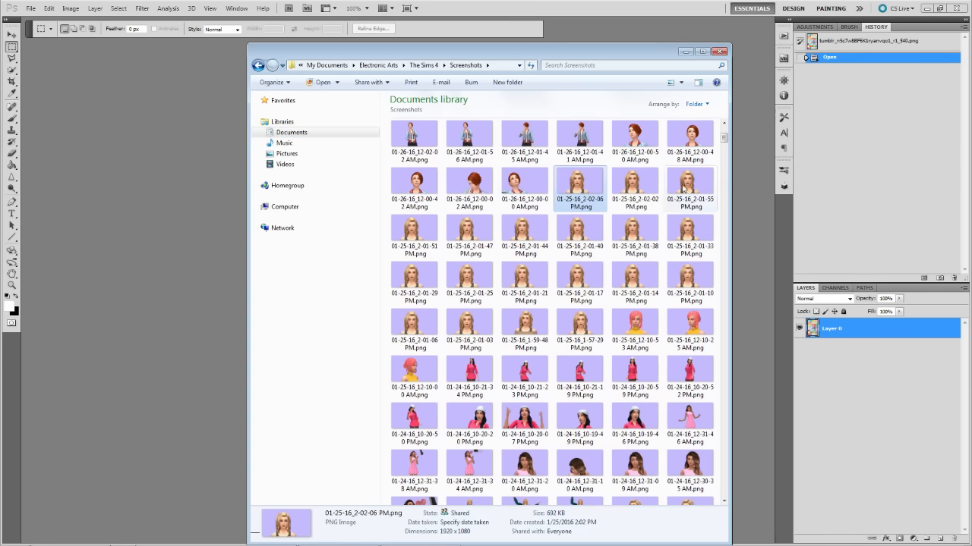
{"action": "left_click", "coordinate": [596, 345]}
{"action": "scroll", "coordinate": [623, 374], "scroll_direction": "down", "scroll_amount": 3}
{"action": "left_click", "coordinate": [635, 196]}
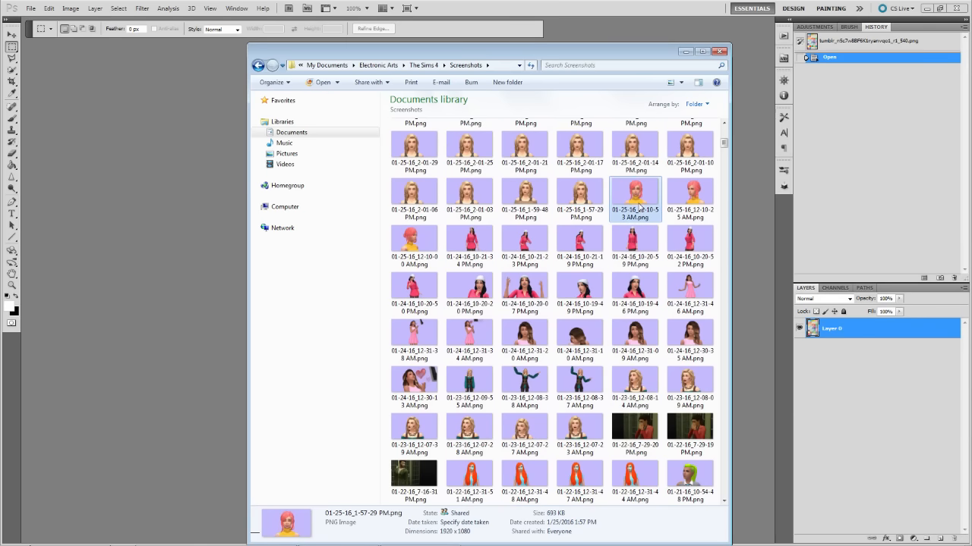
{"action": "scroll", "coordinate": [506, 290], "scroll_direction": "down", "scroll_amount": 3}
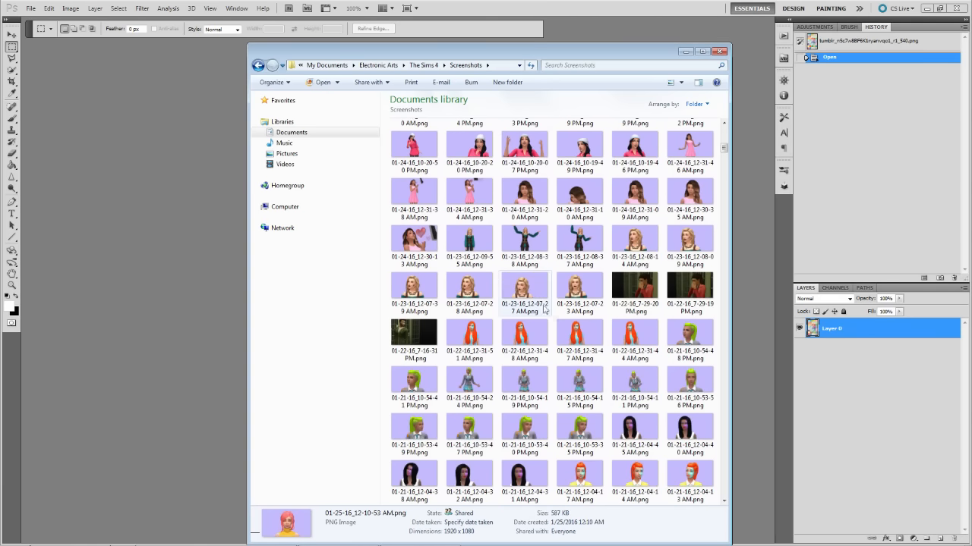
{"action": "scroll", "coordinate": [546, 388], "scroll_direction": "down", "scroll_amount": 6}
{"action": "scroll", "coordinate": [550, 383], "scroll_direction": "up", "scroll_amount": 9}
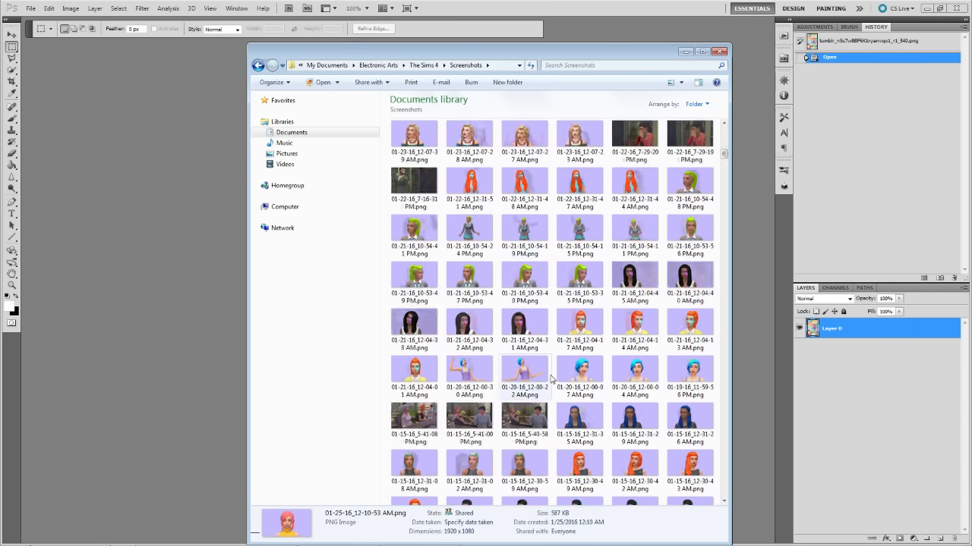
{"action": "scroll", "coordinate": [551, 377], "scroll_direction": "down", "scroll_amount": 6}
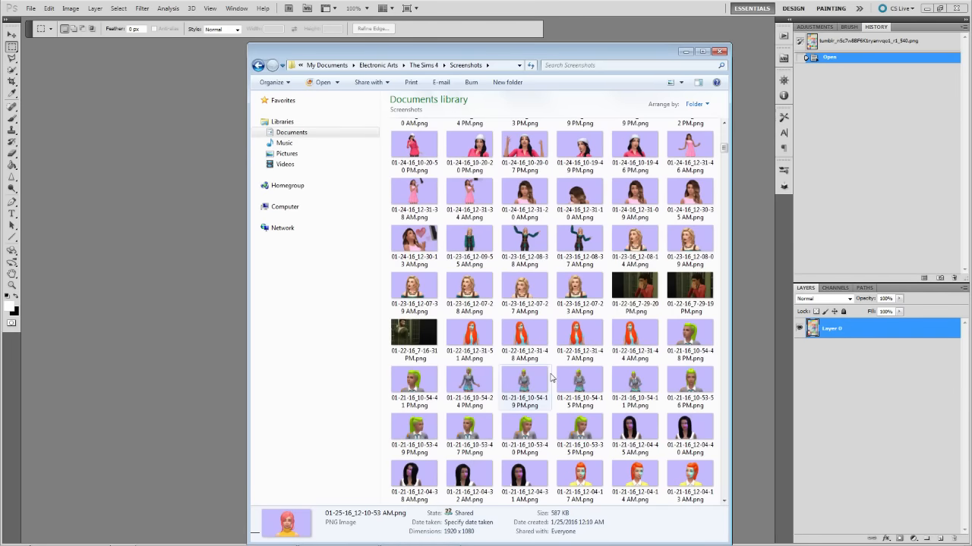
Open the screenshot 01-23-16_12-08-14 AM.png of the blonde Sim in Photoshop.
{"action": "left_click", "coordinate": [634, 243]}
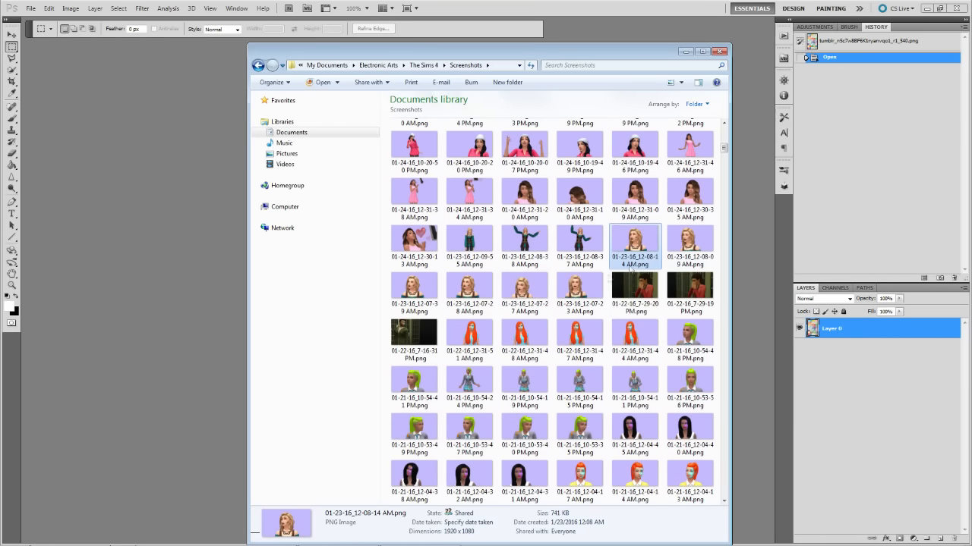
{"action": "left_click", "coordinate": [689, 244]}
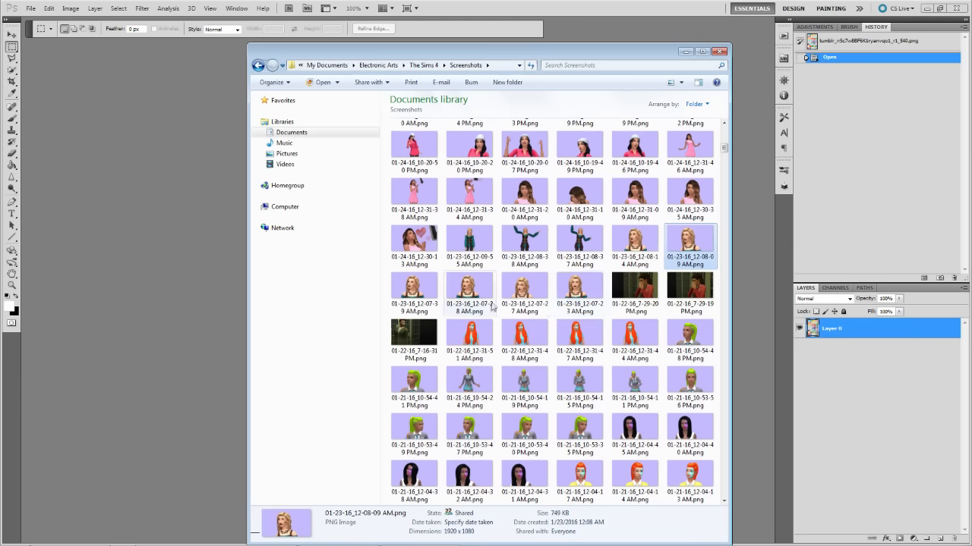
{"action": "left_click", "coordinate": [634, 249]}
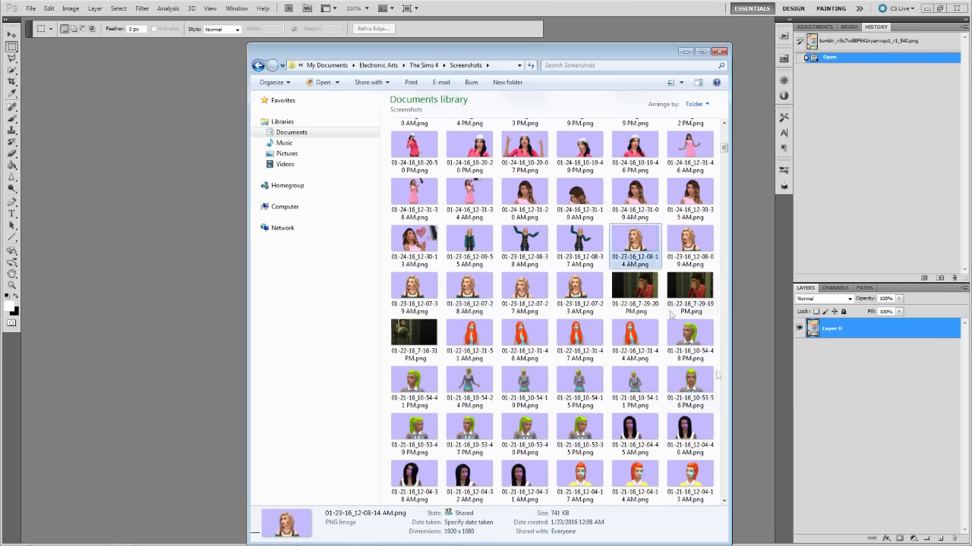
{"action": "key", "text": "Return"}
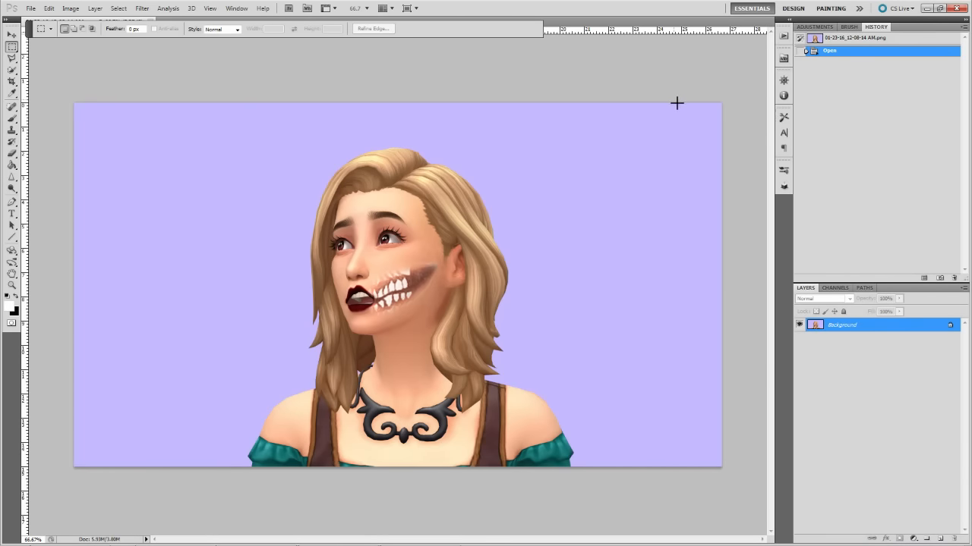
Create a new 1280 x 720 pixel RGB document at 72 pixels/inch with transparent background contents and bring it to the front.
{"action": "left_click_drag", "start_coordinate": [35, 30], "coordinate": [41, 53]}
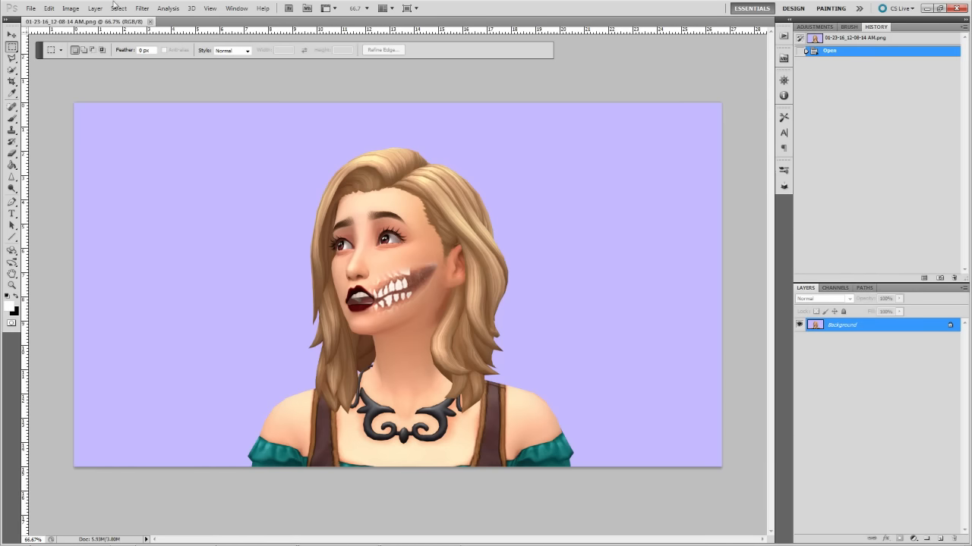
{"action": "left_click", "coordinate": [31, 8]}
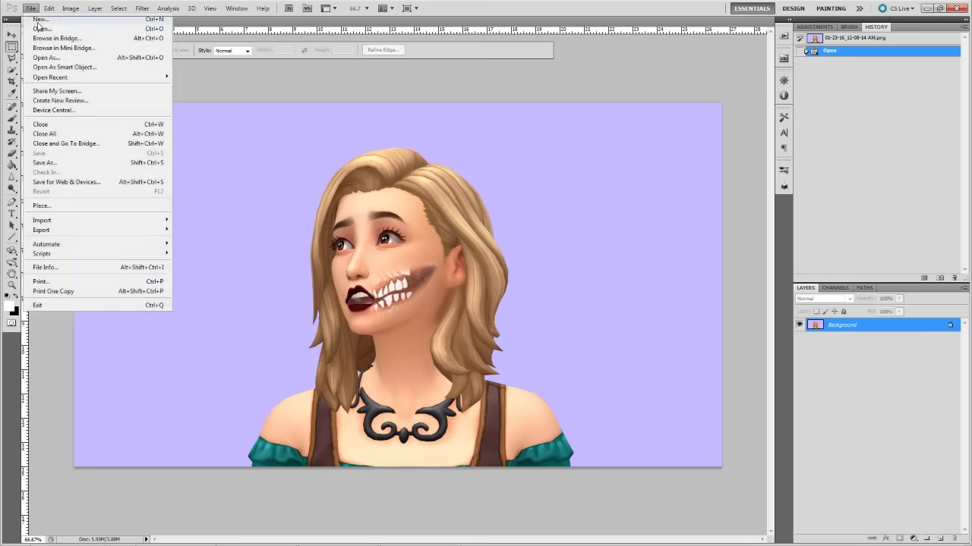
{"action": "left_click", "coordinate": [43, 18]}
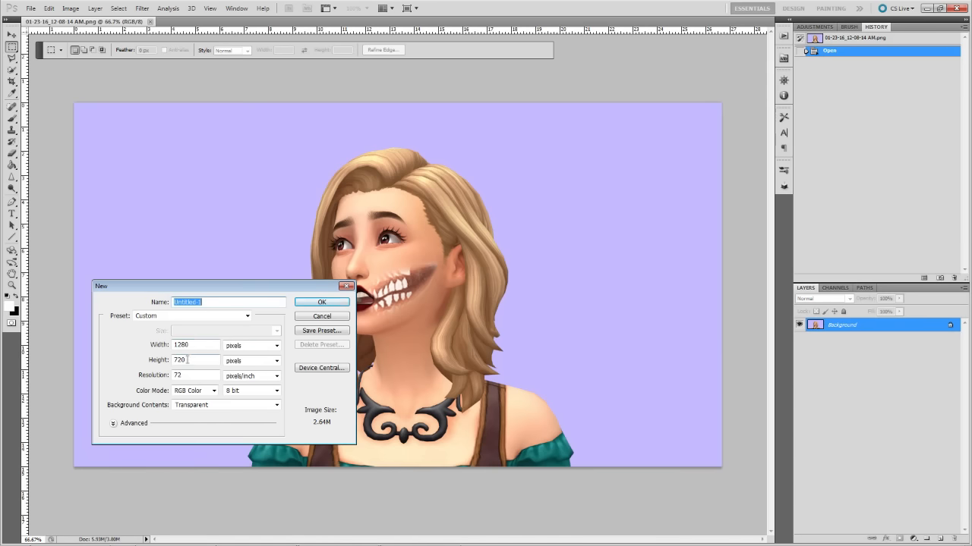
{"action": "left_click", "coordinate": [336, 303]}
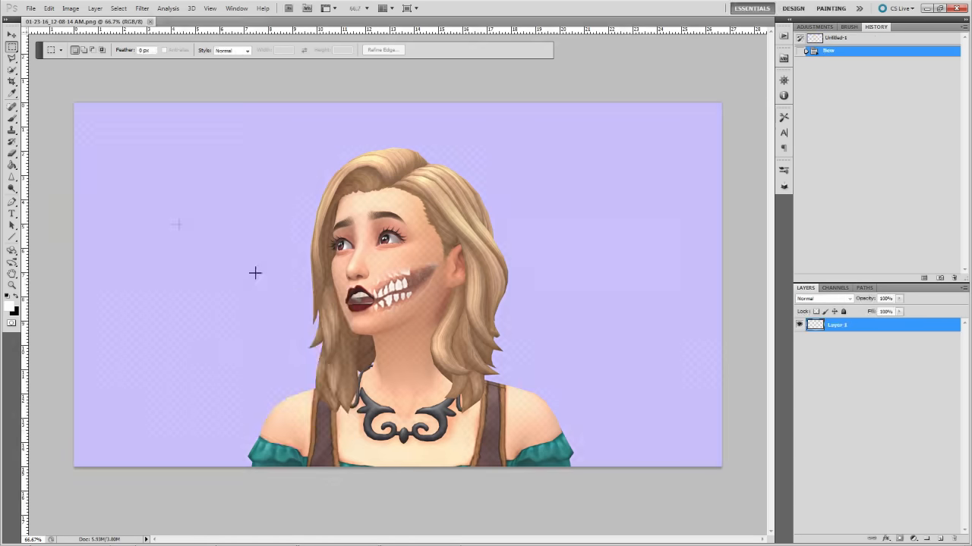
{"action": "left_click", "coordinate": [100, 22]}
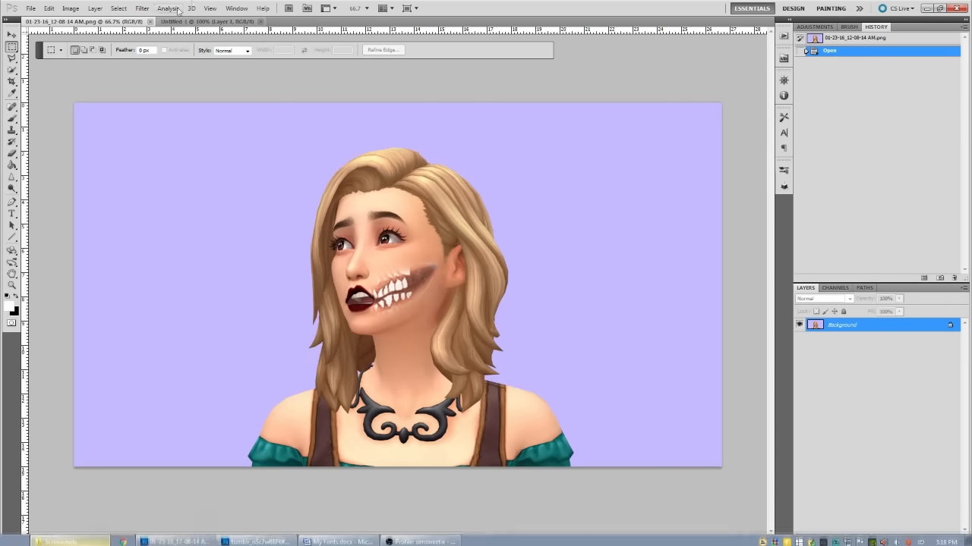
{"action": "left_click", "coordinate": [173, 21]}
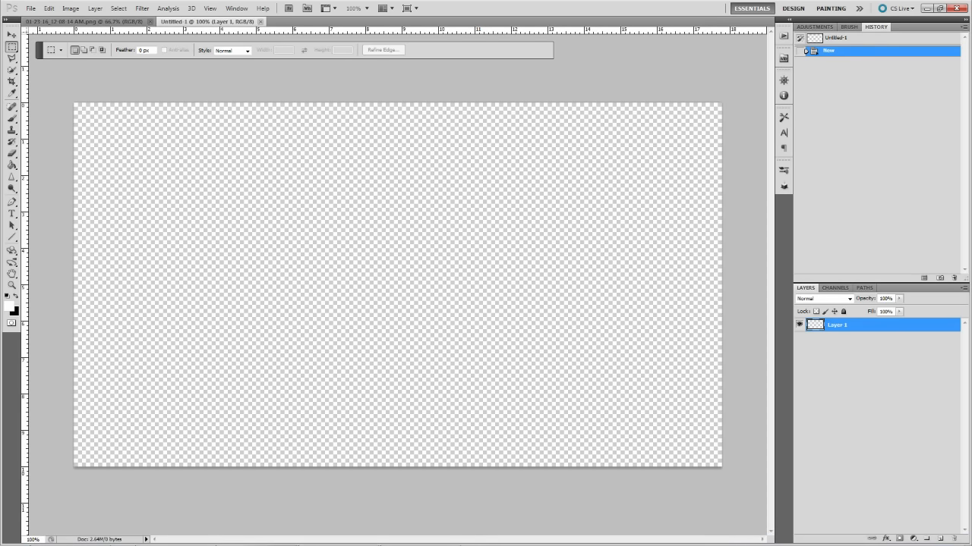
Bring up the colour palette image, sample its #508AB2 swatch as the foreground colour, and return to the blank document.
{"action": "left_click", "coordinate": [257, 540]}
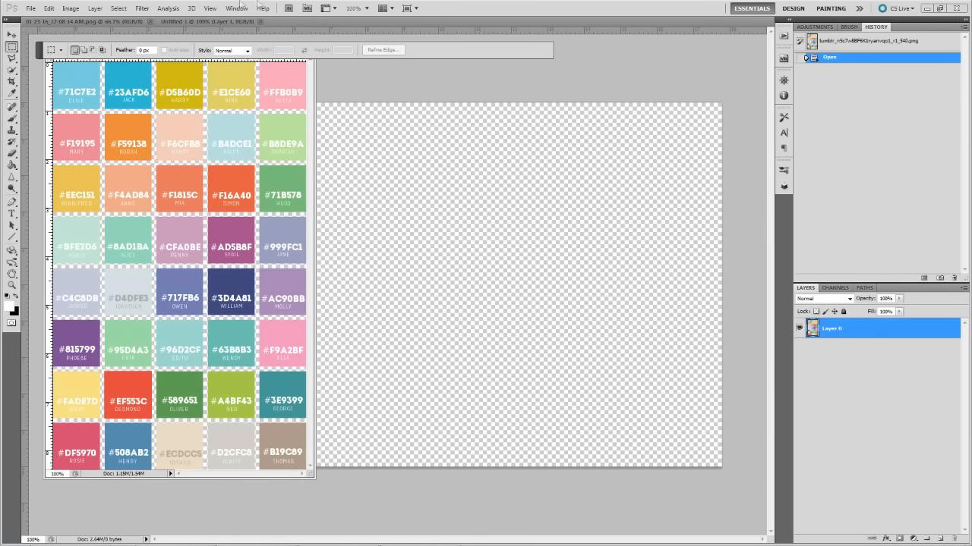
{"action": "left_click", "coordinate": [12, 92]}
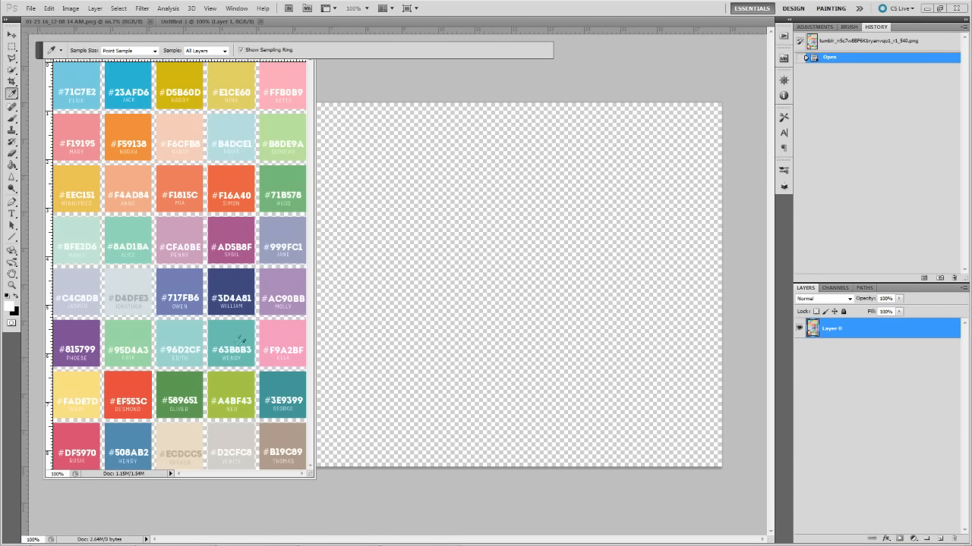
{"action": "left_click", "coordinate": [122, 22]}
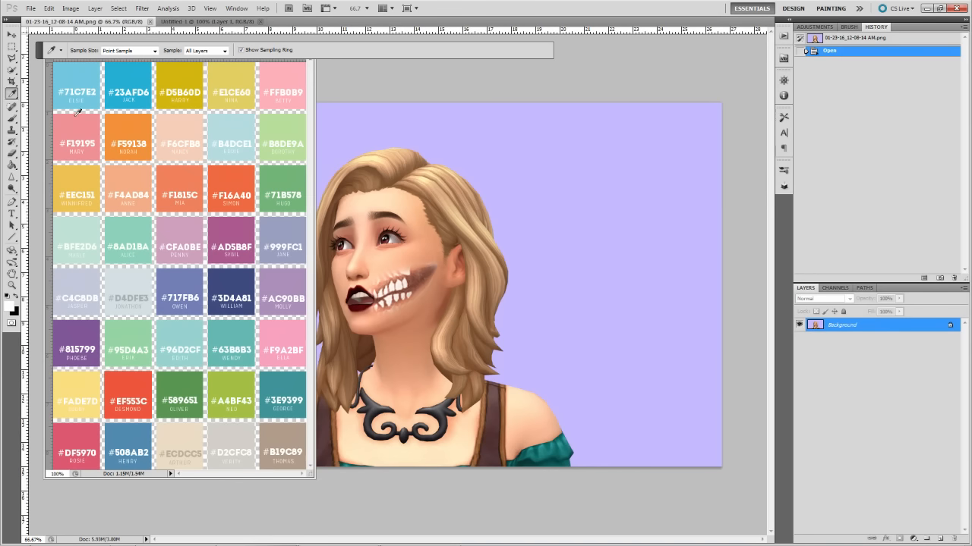
{"action": "left_click", "coordinate": [145, 437]}
{"action": "left_click", "coordinate": [217, 22]}
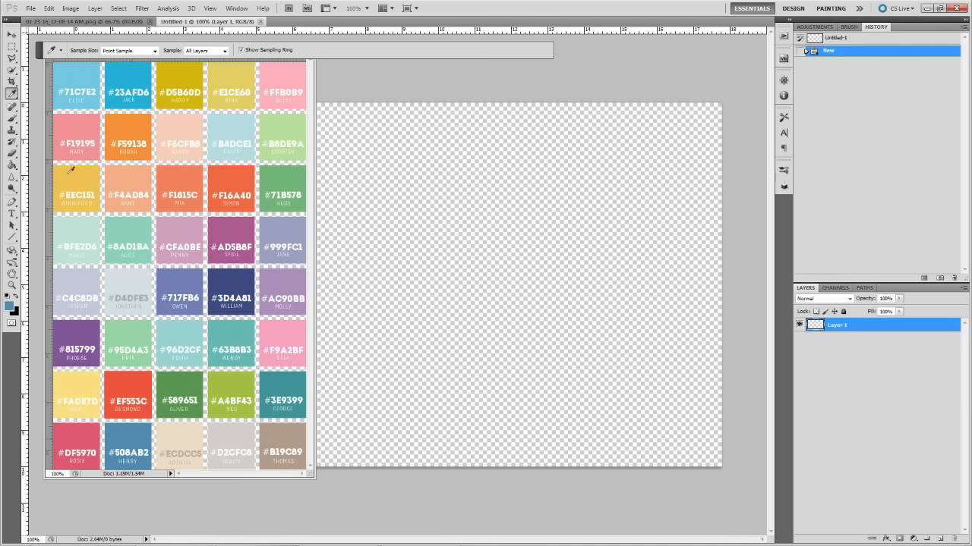
Open the Gradient tool's Gradient Editor and load the blue, red and yellow three-stop preset.
{"action": "mouse_move", "coordinate": [13, 165]}
{"action": "left_mouse_down"}
{"action": "mouse_move", "coordinate": [33, 174]}
{"action": "mouse_move", "coordinate": [34, 166]}
{"action": "left_mouse_up"}
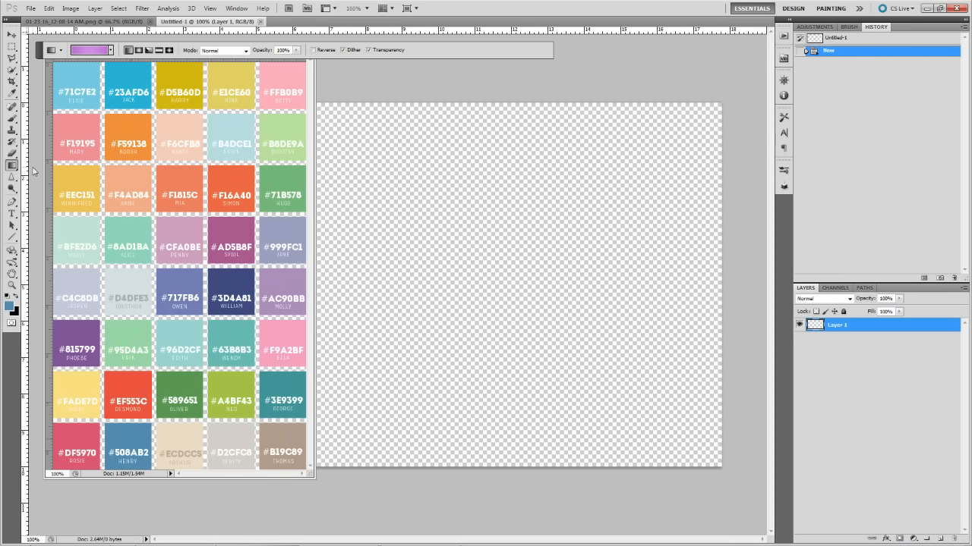
{"action": "left_click", "coordinate": [88, 54]}
{"action": "left_click_drag", "start_coordinate": [342, 299], "coordinate": [343, 316]}
{"action": "scroll", "coordinate": [334, 283], "scroll_direction": "up", "scroll_amount": 3}
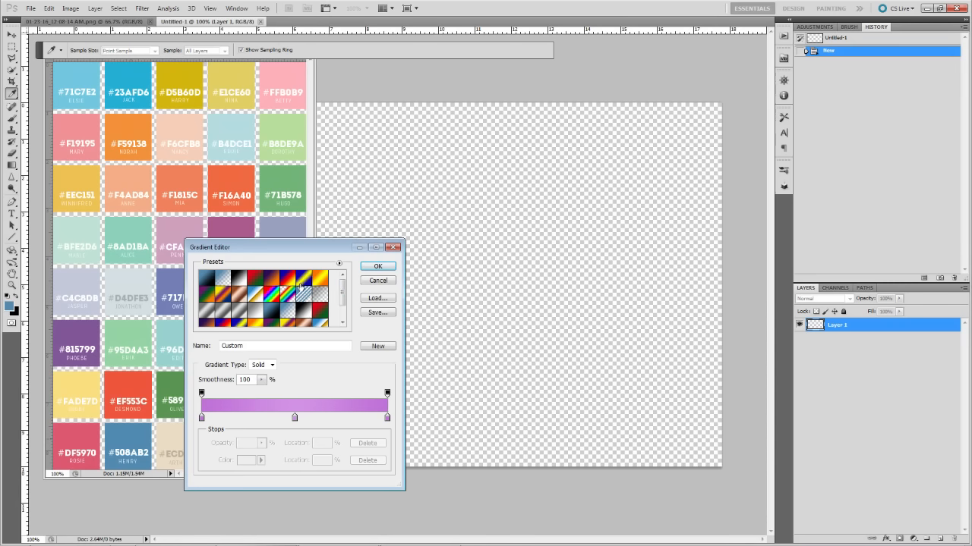
{"action": "left_click", "coordinate": [286, 282]}
Set both end colour stops of the gradient to the palette's blue #508AB2.
{"action": "left_click", "coordinate": [201, 417]}
{"action": "left_click", "coordinate": [246, 460]}
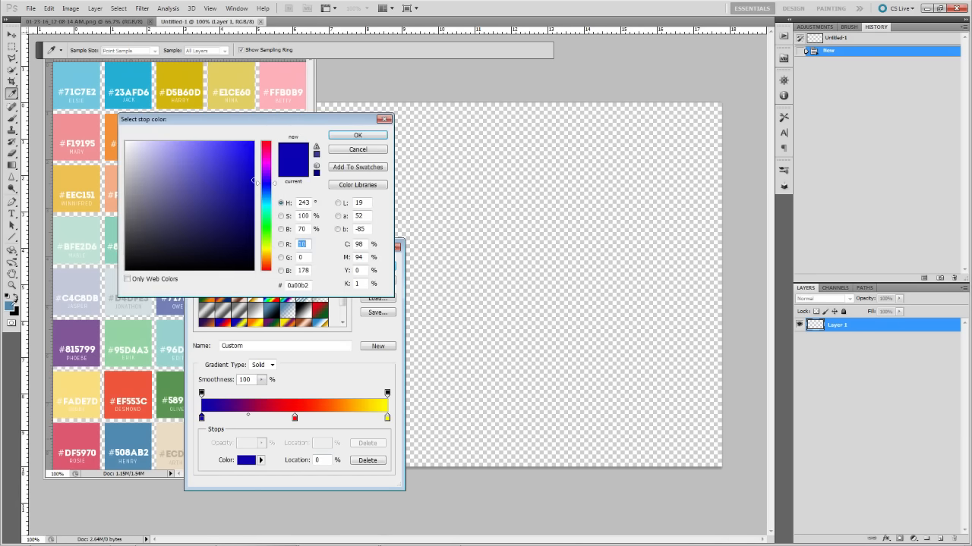
{"action": "left_click", "coordinate": [128, 448]}
{"action": "left_click", "coordinate": [357, 135]}
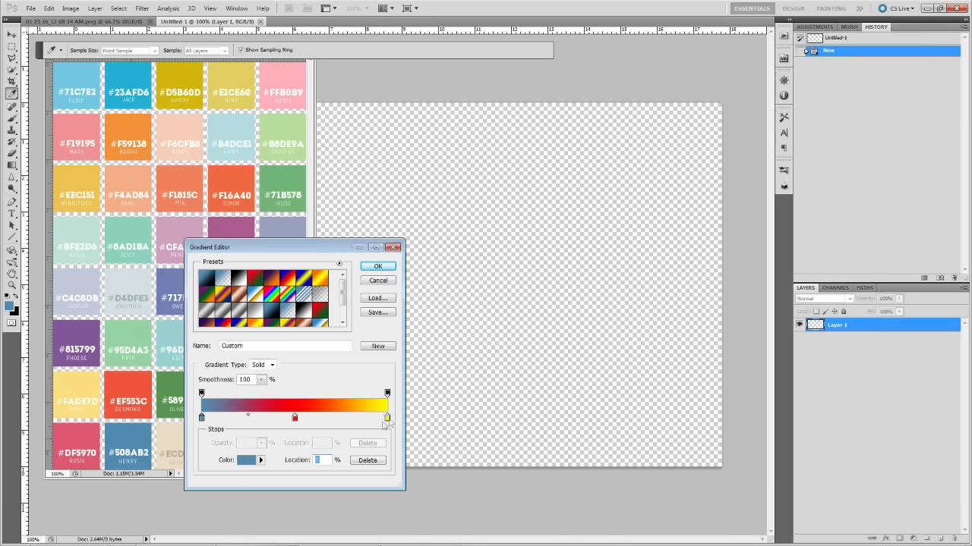
{"action": "left_click", "coordinate": [387, 417]}
{"action": "left_click", "coordinate": [8, 307]}
Set the gradient's middle colour stop to the lighter blue #6baedc and accept the custom gradient.
{"action": "left_click", "coordinate": [295, 419]}
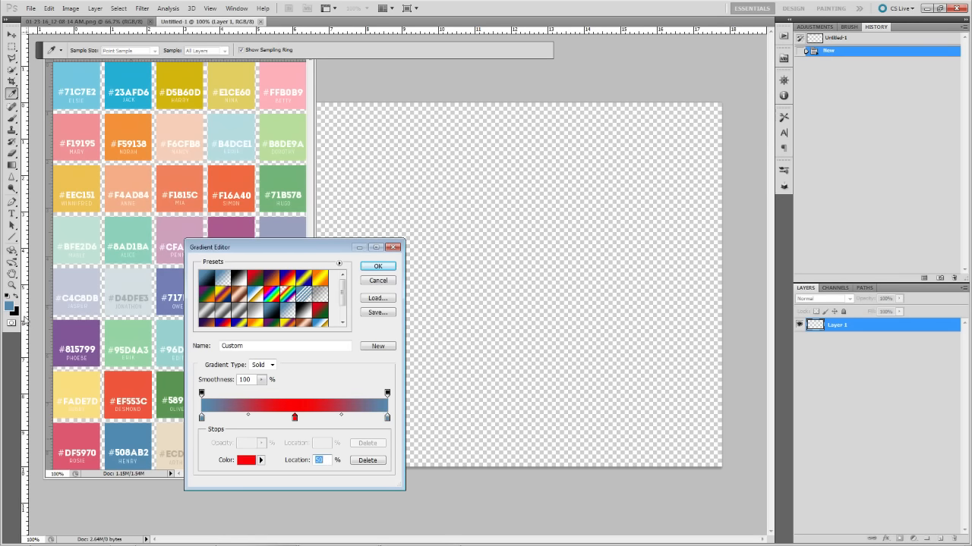
{"action": "left_click", "coordinate": [10, 304]}
{"action": "left_click", "coordinate": [245, 460]}
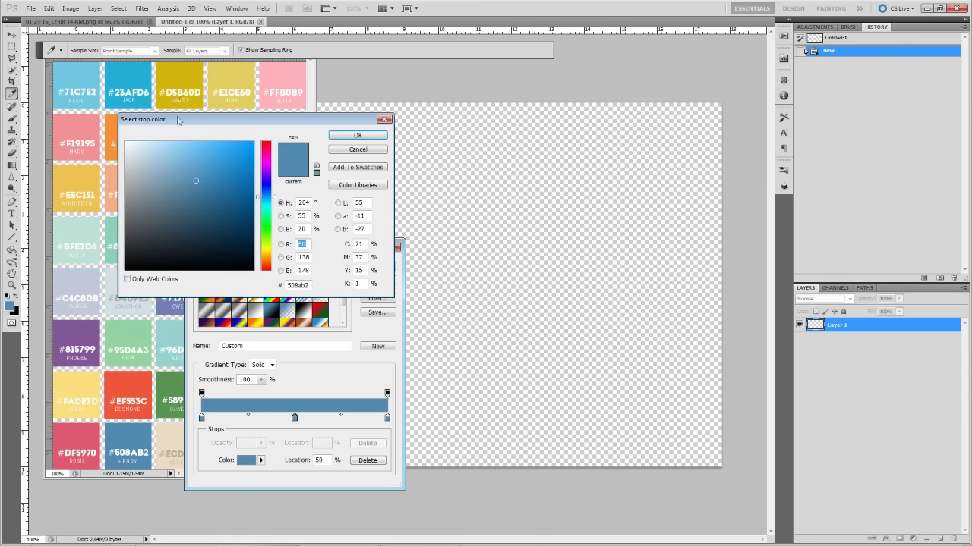
{"action": "left_click_drag", "start_coordinate": [194, 166], "coordinate": [191, 159]}
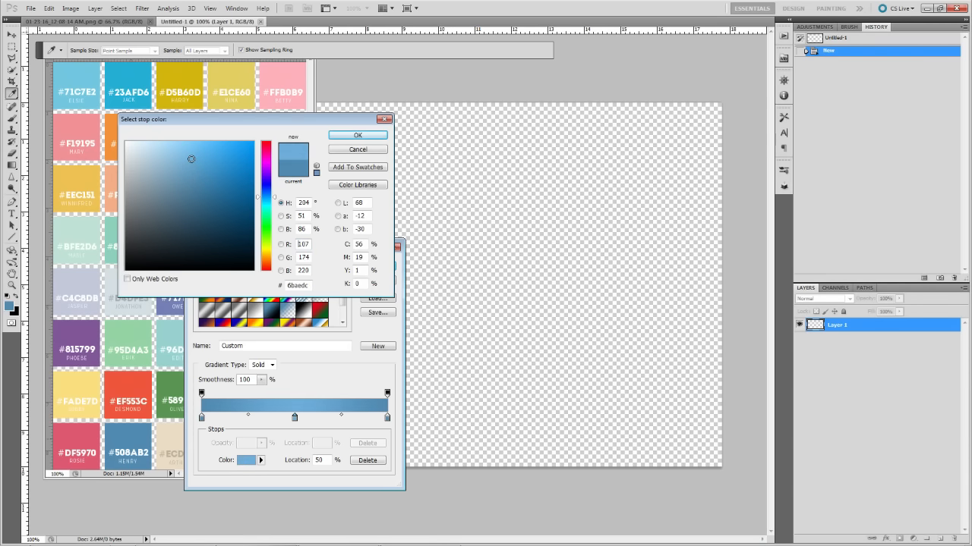
{"action": "left_click", "coordinate": [357, 134]}
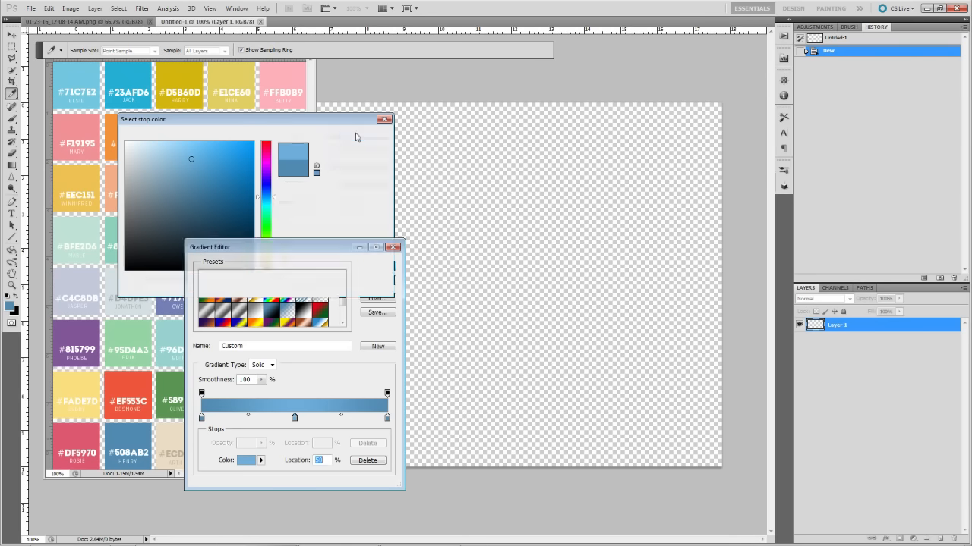
{"action": "left_click", "coordinate": [378, 267]}
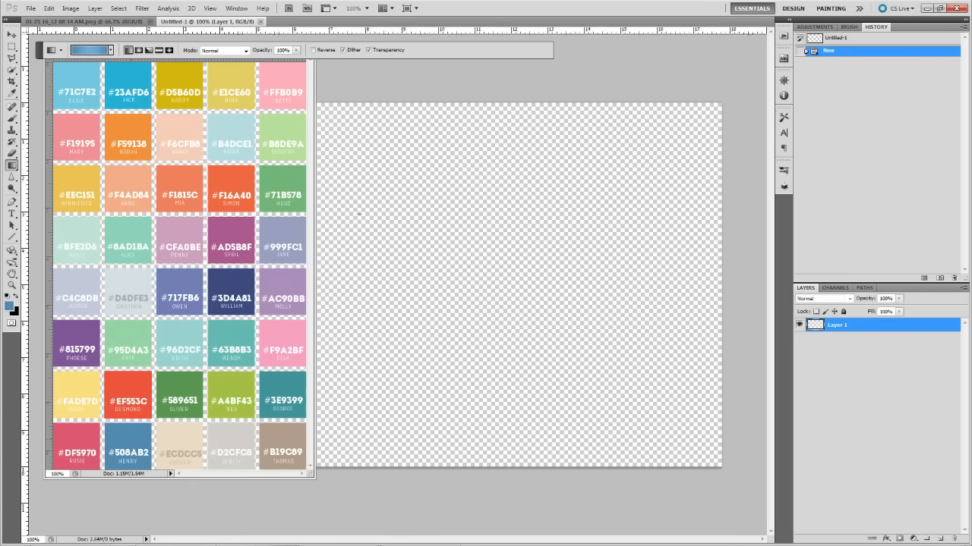
Put the palette image away and fill the blank document's Layer 1 with the blue linear gradient from its left to its right edge.
{"action": "left_click", "coordinate": [303, 103]}
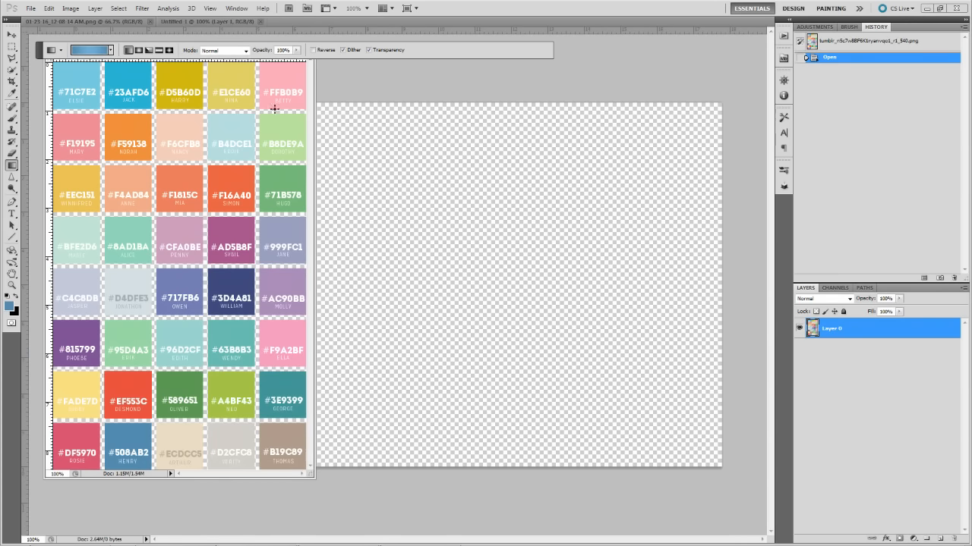
{"action": "left_click_drag", "start_coordinate": [52, 102], "coordinate": [53, 100]}
{"action": "mouse_move", "coordinate": [40, 50]}
{"action": "left_mouse_down"}
{"action": "mouse_move", "coordinate": [287, 55]}
{"action": "mouse_move", "coordinate": [50, 56]}
{"action": "left_mouse_up"}
{"action": "left_click", "coordinate": [269, 50]}
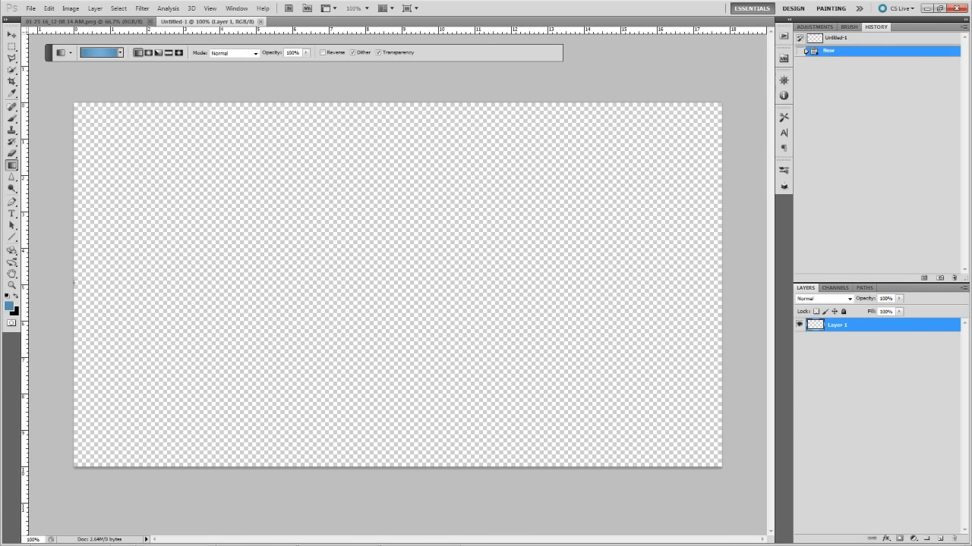
{"action": "left_click_drag", "start_coordinate": [72, 282], "coordinate": [722, 295]}
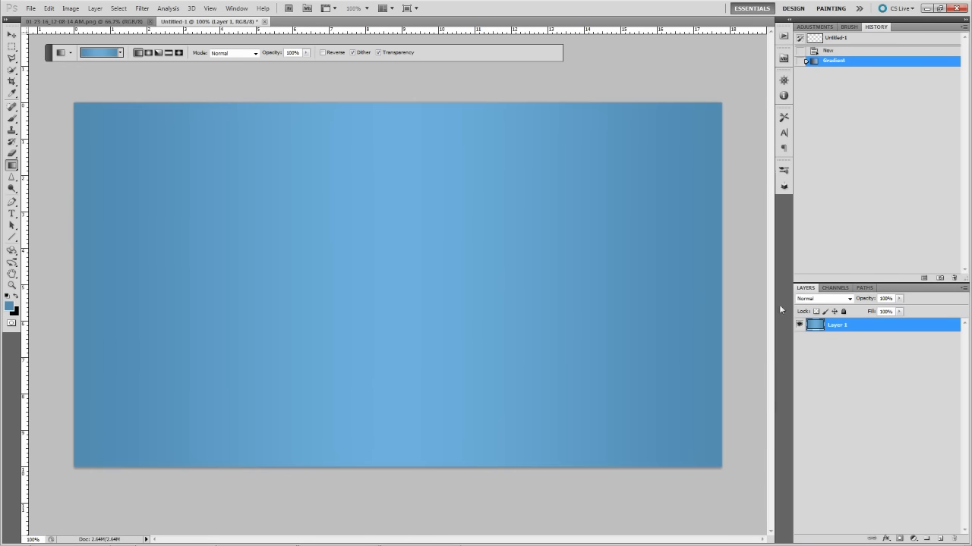
Select the Sim screenshot's plain lilac background with Color Range, sampling the background colour and using a fuzziness of 101.
{"action": "left_click", "coordinate": [62, 21]}
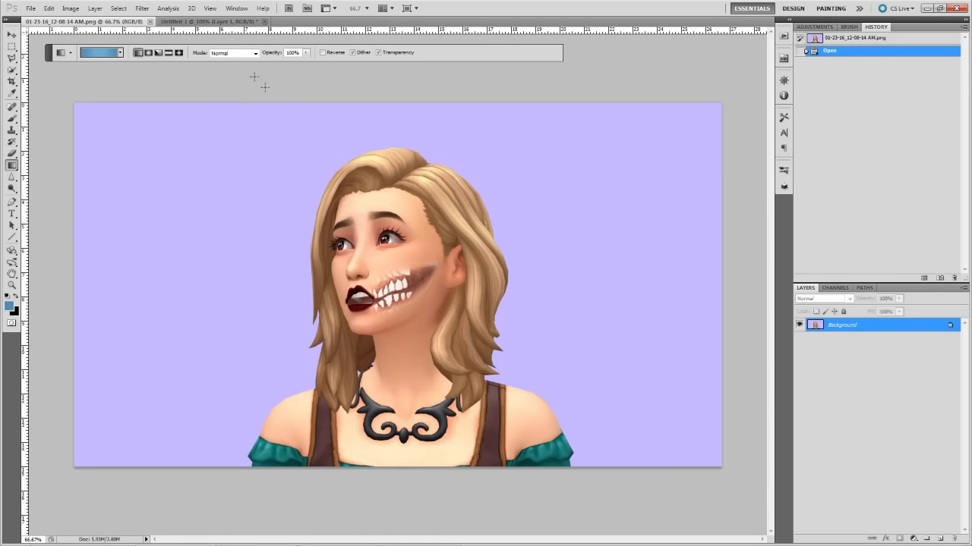
{"action": "left_click", "coordinate": [115, 9]}
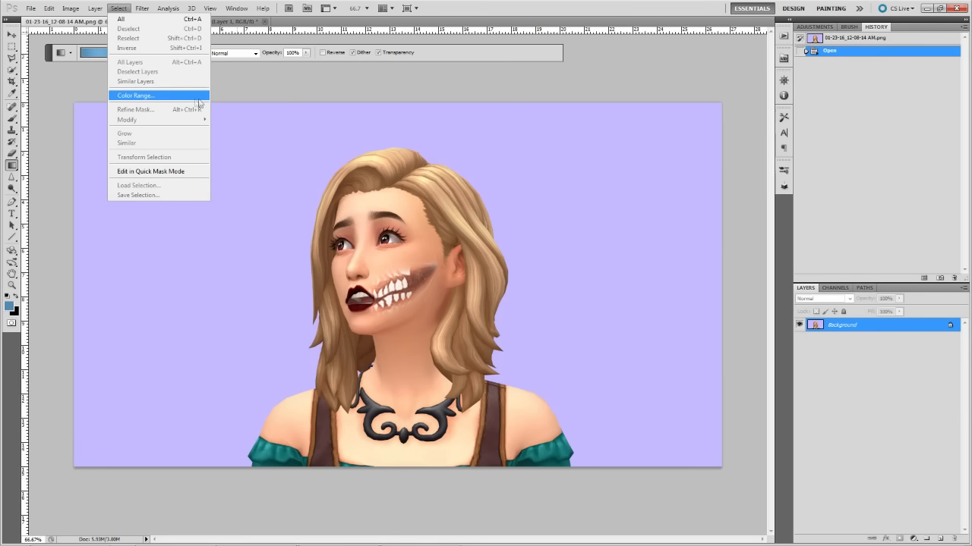
{"action": "left_click", "coordinate": [145, 97]}
{"action": "left_click", "coordinate": [162, 156]}
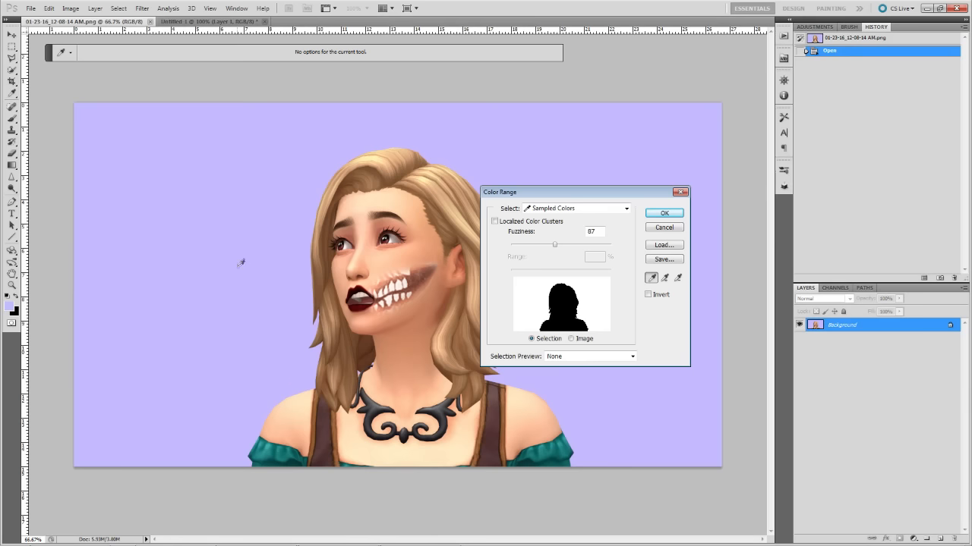
{"action": "left_click", "coordinate": [661, 226]}
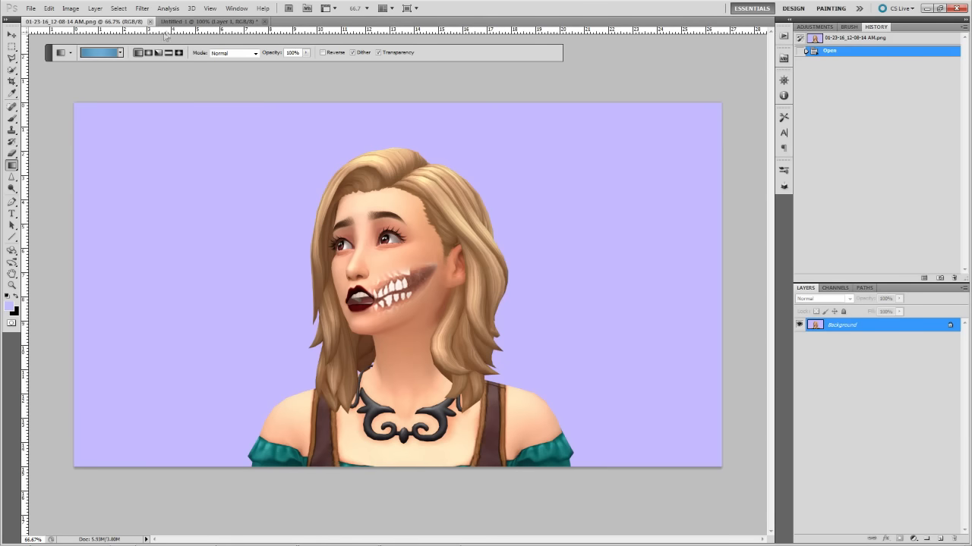
{"action": "left_click", "coordinate": [122, 10]}
{"action": "left_click", "coordinate": [138, 97]}
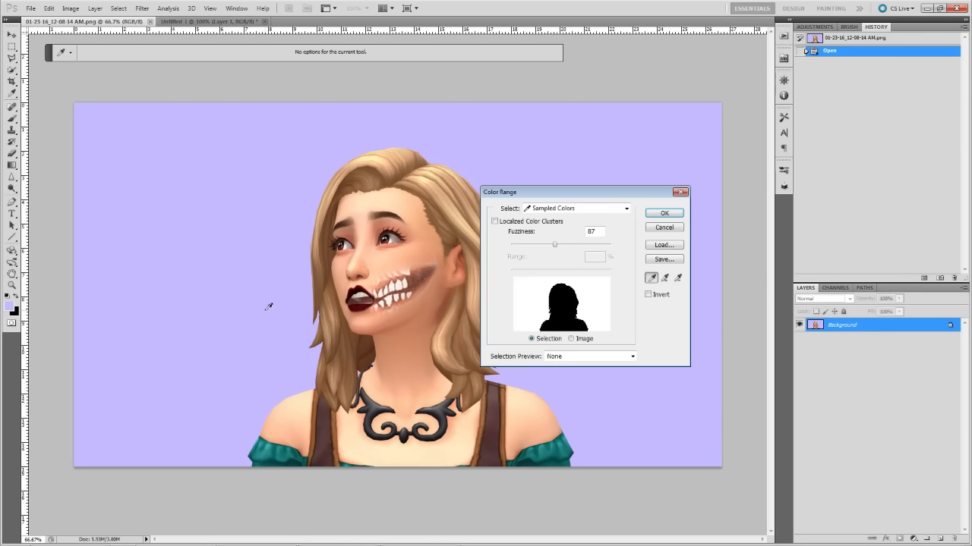
{"action": "mouse_move", "coordinate": [555, 246]}
{"action": "left_mouse_down"}
{"action": "mouse_move", "coordinate": [594, 259]}
{"action": "mouse_move", "coordinate": [556, 263]}
{"action": "mouse_move", "coordinate": [593, 270]}
{"action": "mouse_move", "coordinate": [560, 279]}
{"action": "mouse_move", "coordinate": [716, 276]}
{"action": "mouse_move", "coordinate": [434, 342]}
{"action": "mouse_move", "coordinate": [577, 322]}
{"action": "mouse_move", "coordinate": [554, 322]}
{"action": "mouse_move", "coordinate": [547, 246]}
{"action": "mouse_move", "coordinate": [563, 262]}
{"action": "left_mouse_up"}
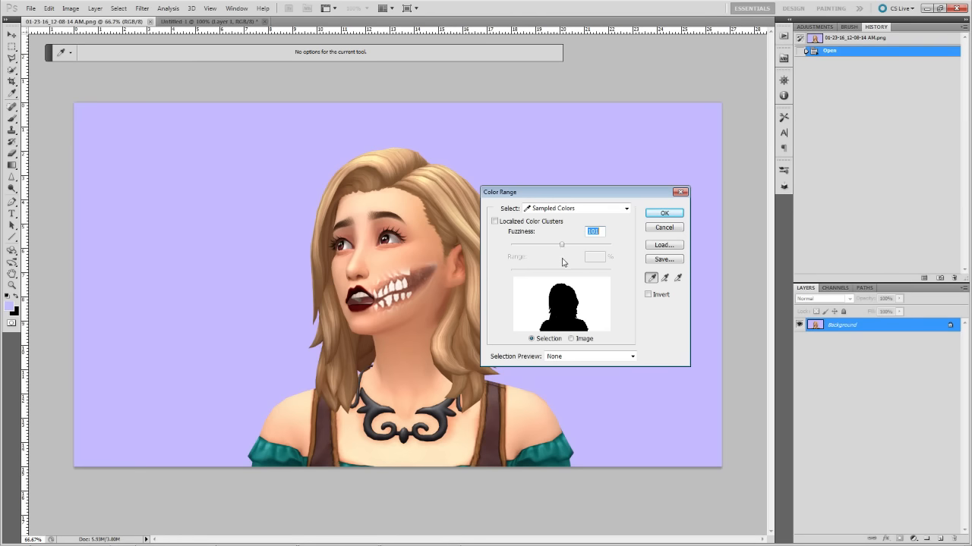
{"action": "left_click", "coordinate": [663, 213]}
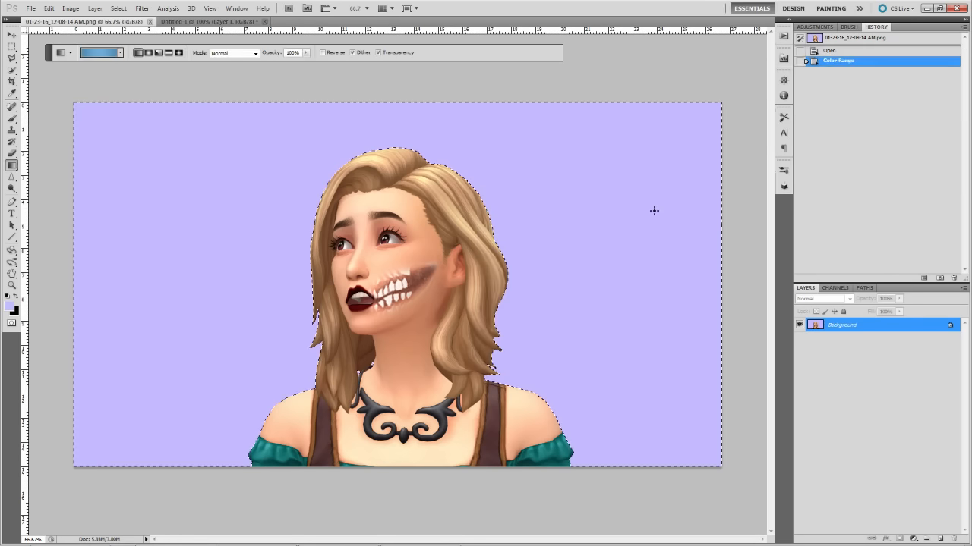
Invert the selection so it covers the Sim, and refine its edge with a 1.9 px radius and a -1% edge shift.
{"action": "left_click", "coordinate": [118, 8]}
{"action": "left_click", "coordinate": [134, 50]}
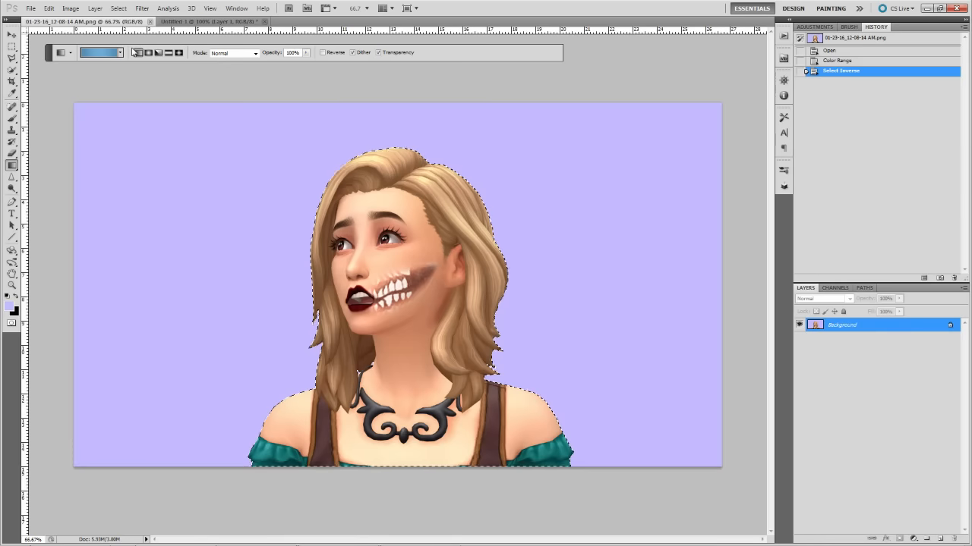
{"action": "left_click", "coordinate": [118, 8]}
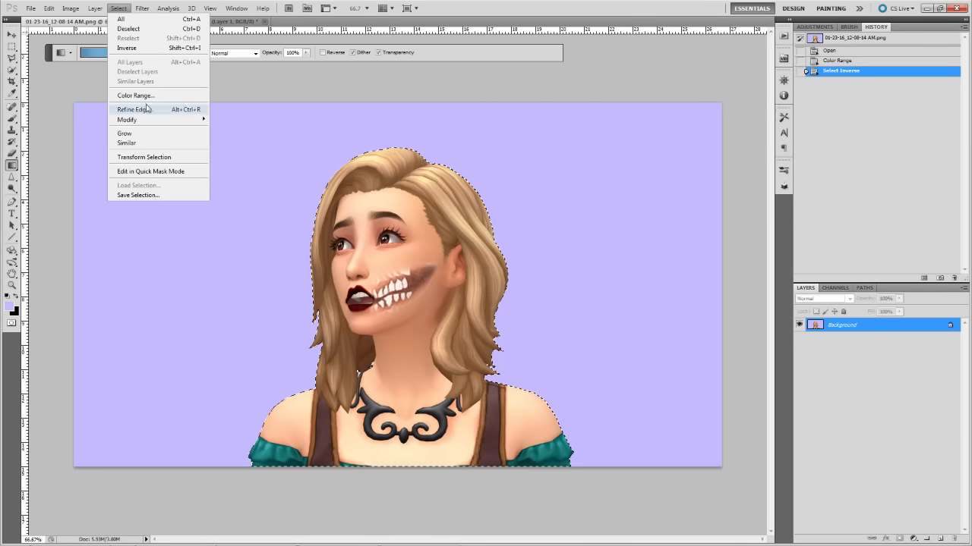
{"action": "left_click", "coordinate": [132, 110]}
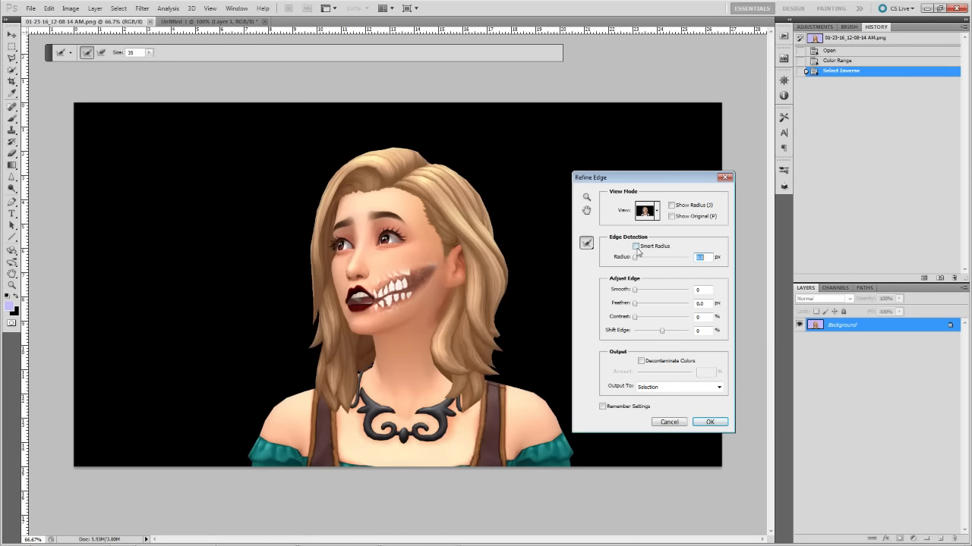
{"action": "left_click", "coordinate": [704, 260]}
{"action": "type", "text": "1.9"}
{"action": "left_click", "coordinate": [705, 330]}
{"action": "type", "text": "-1"}
{"action": "left_click", "coordinate": [704, 425]}
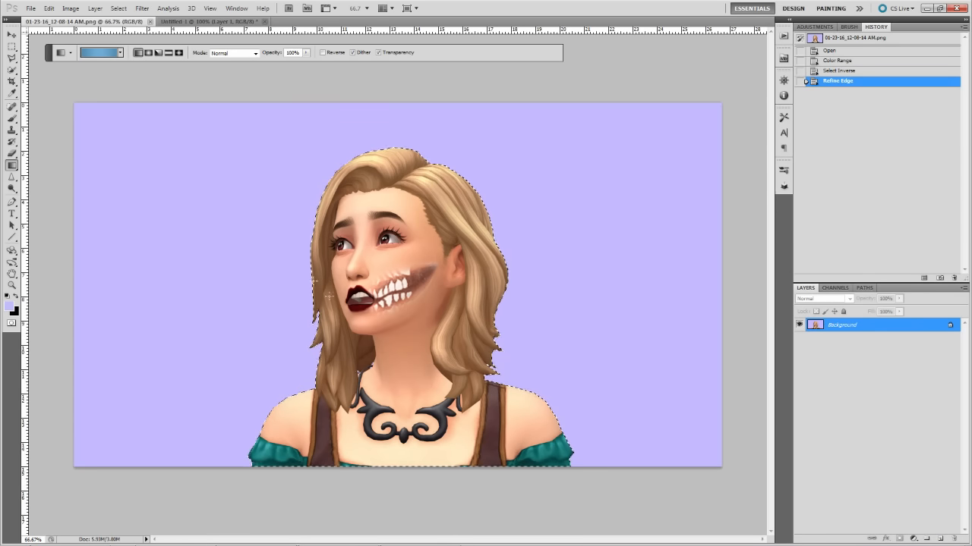
Move the selected Sim from the screenshot into the gradient document as a new layer and close the screenshot.
{"action": "left_click_drag", "start_coordinate": [50, 23], "coordinate": [406, 74]}
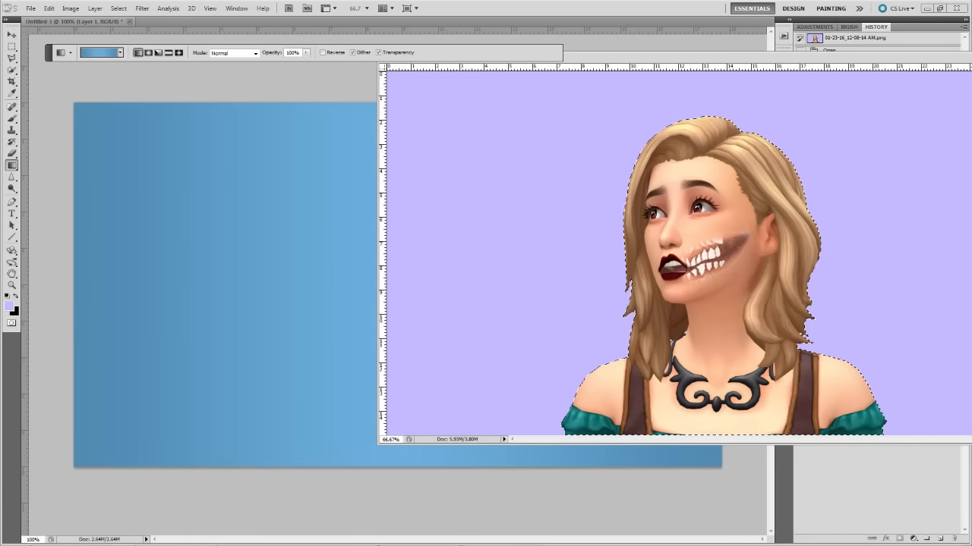
{"action": "left_click", "coordinate": [12, 34]}
{"action": "left_click_drag", "start_coordinate": [648, 282], "coordinate": [247, 351]}
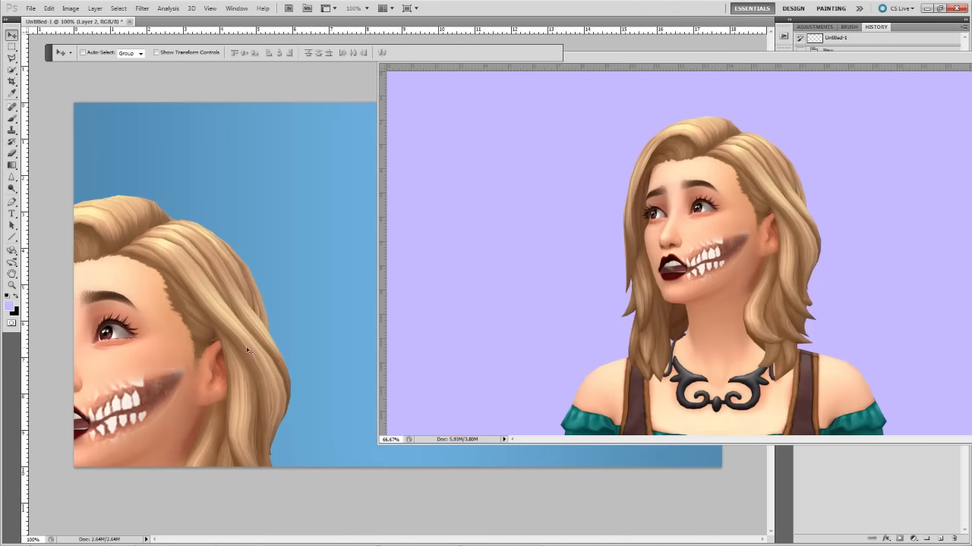
{"action": "left_click", "coordinate": [435, 75]}
{"action": "key", "text": "ctrl+w"}
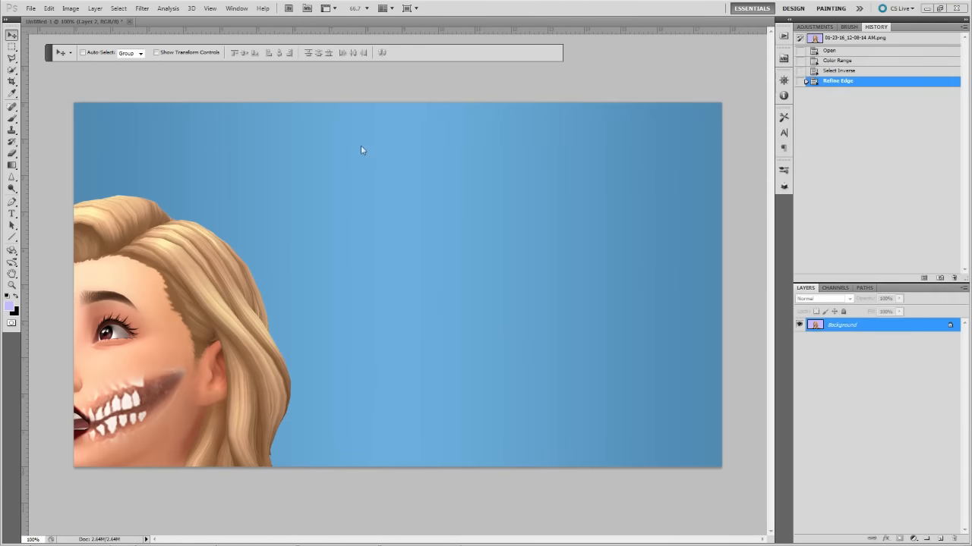
{"action": "key", "text": "ctrl+w"}
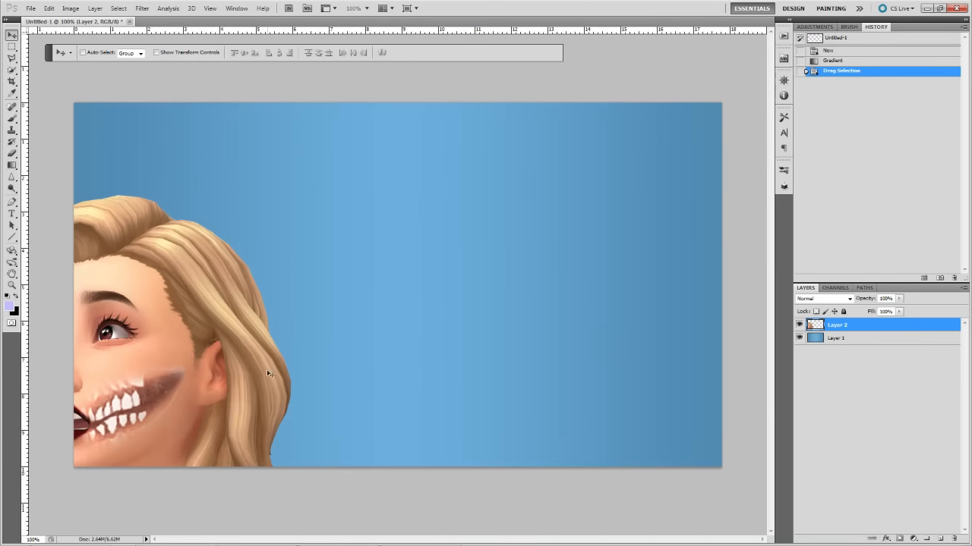
Try moving the Sim layer towards the canvas centre and narrowing it to 93.29% with Free Transform, and undo the transform.
{"action": "key", "text": "ctrl+t"}
{"action": "left_click_drag", "start_coordinate": [281, 383], "coordinate": [558, 382]}
{"action": "left_click_drag", "start_coordinate": [650, 480], "coordinate": [624, 467]}
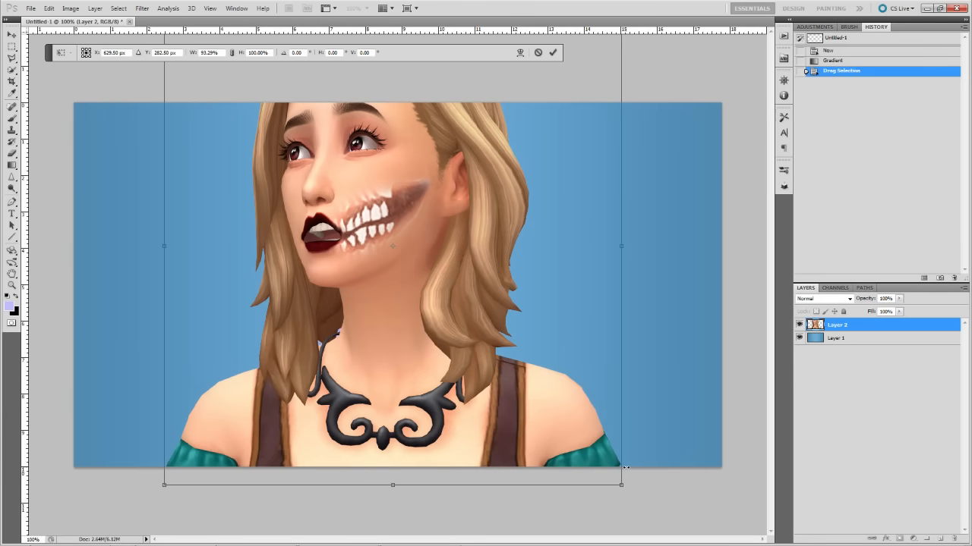
{"action": "key", "text": "Return"}
{"action": "left_click", "coordinate": [839, 71]}
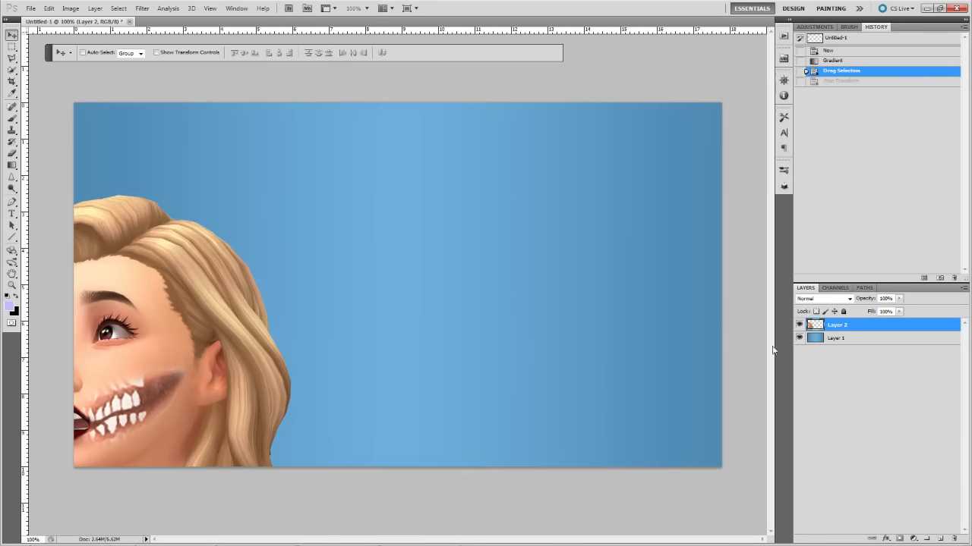
Move the Sim layer with Free Transform so that the whole head sits inside the canvas.
{"action": "key", "text": "ctrl+t"}
{"action": "left_click_drag", "start_coordinate": [264, 504], "coordinate": [440, 390]}
{"action": "key", "text": "Return"}
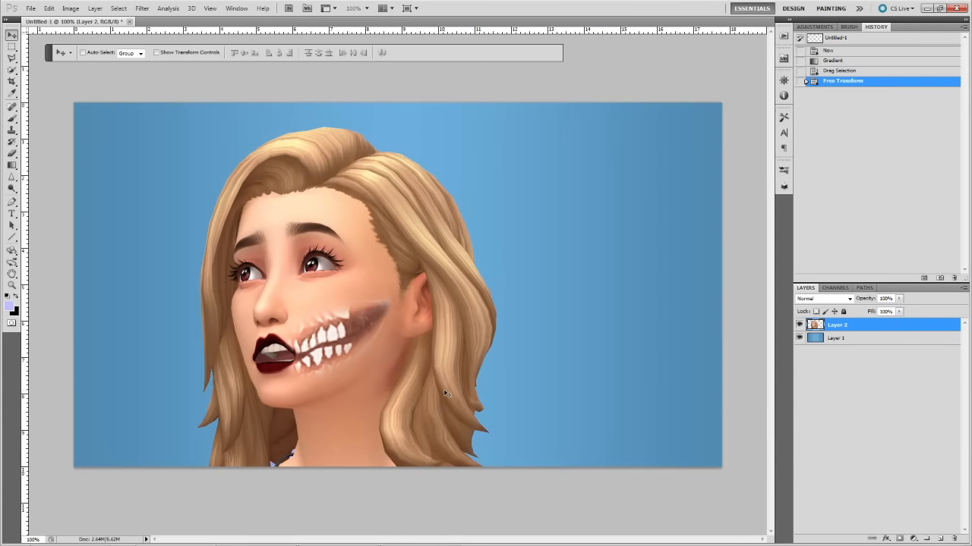
{"action": "key", "text": "ctrl+t"}
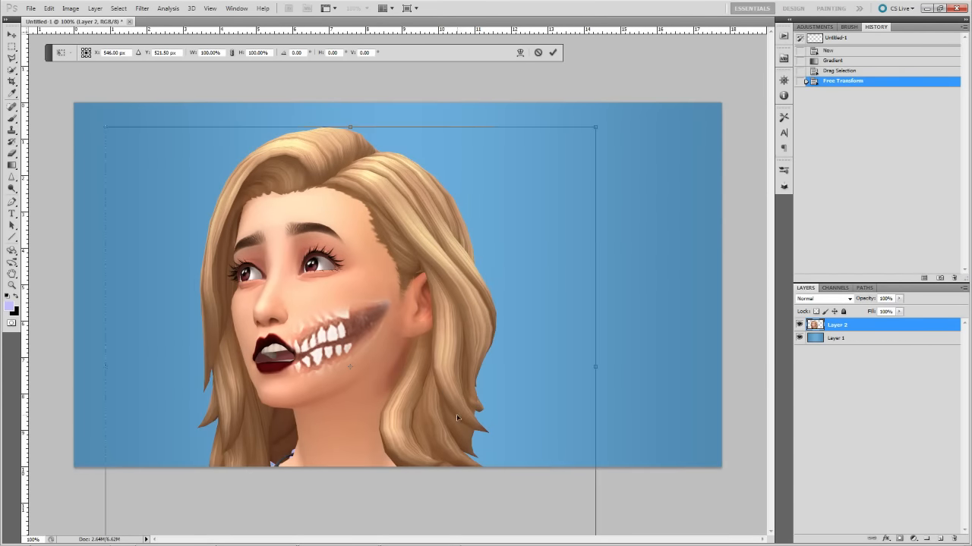
{"action": "key", "text": "Escape"}
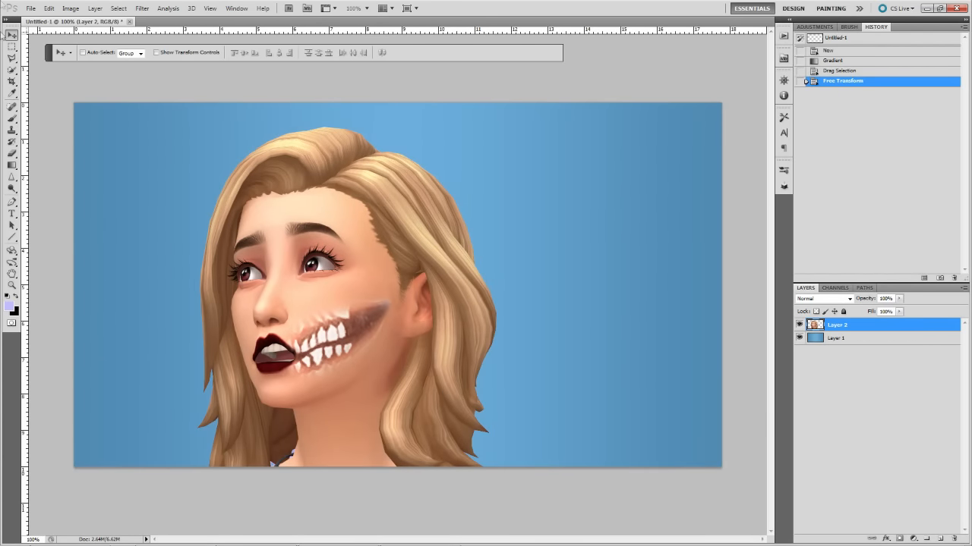
{"action": "left_click", "coordinate": [47, 8]}
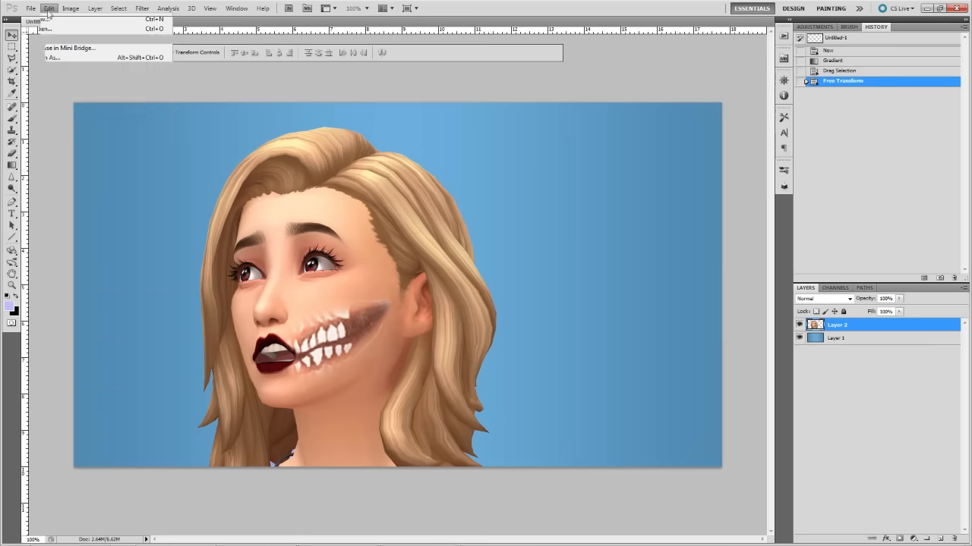
{"action": "mouse_move", "coordinate": [53, 12]}
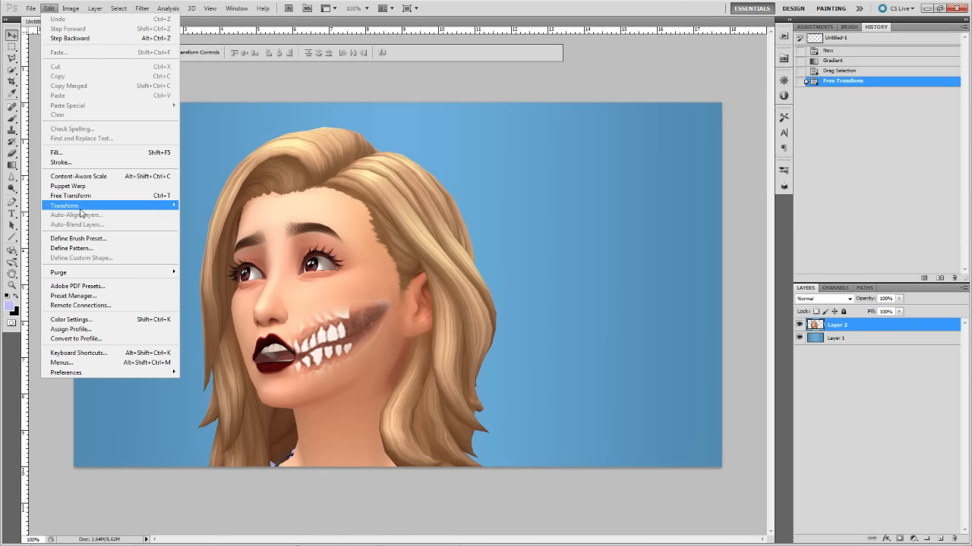
{"action": "mouse_move", "coordinate": [81, 211]}
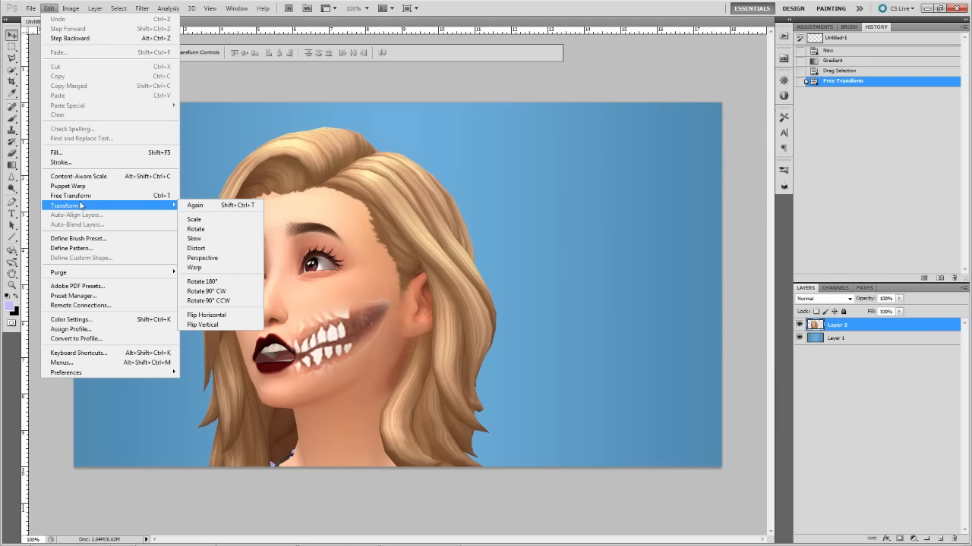
{"action": "left_click", "coordinate": [51, 9]}
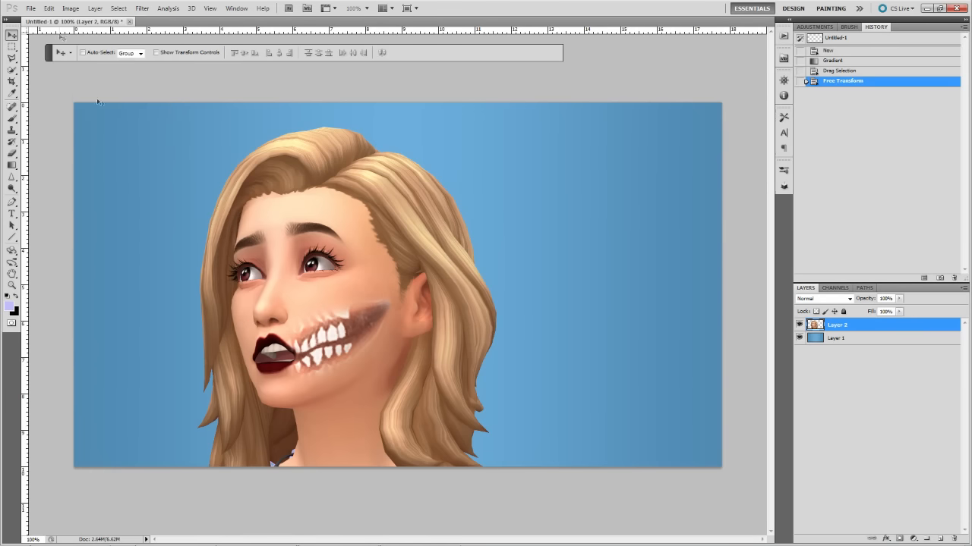
Scale the Sim layer proportionally to about 75% and place it in the canvas's right half, with its base on the lower edge.
{"action": "key", "text": "ctrl+t"}
{"action": "left_click_drag", "start_coordinate": [401, 403], "coordinate": [421, 309]}
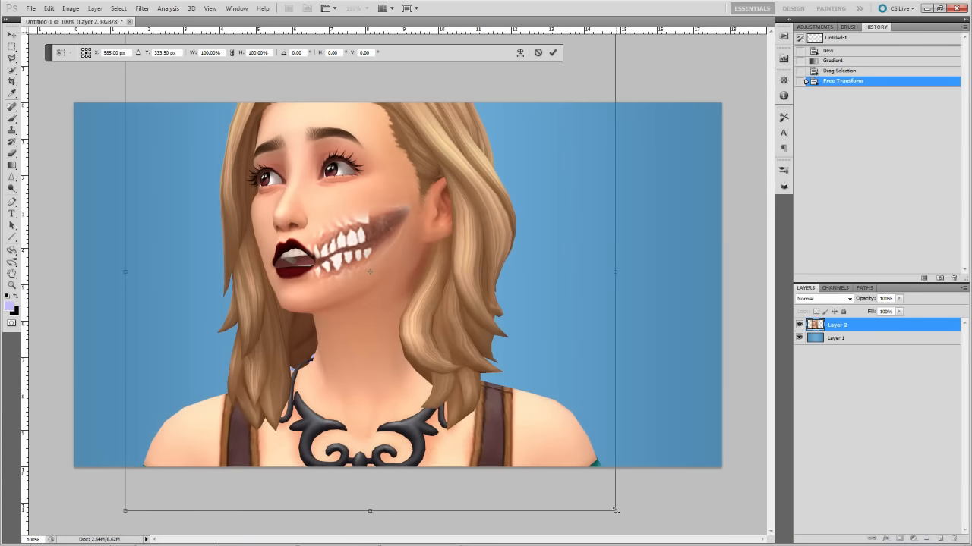
{"action": "left_click_drag", "start_coordinate": [615, 514], "coordinate": [437, 338]}
{"action": "left_click_drag", "start_coordinate": [314, 234], "coordinate": [400, 313]}
{"action": "left_click_drag", "start_coordinate": [519, 415], "coordinate": [554, 500]}
{"action": "left_click_drag", "start_coordinate": [494, 401], "coordinate": [591, 398]}
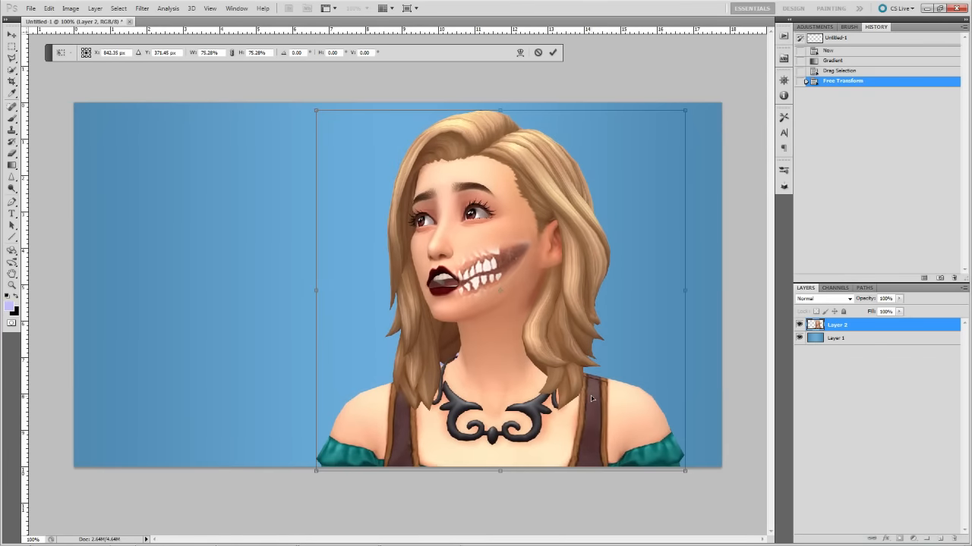
{"action": "left_click_drag", "start_coordinate": [685, 472], "coordinate": [686, 472]}
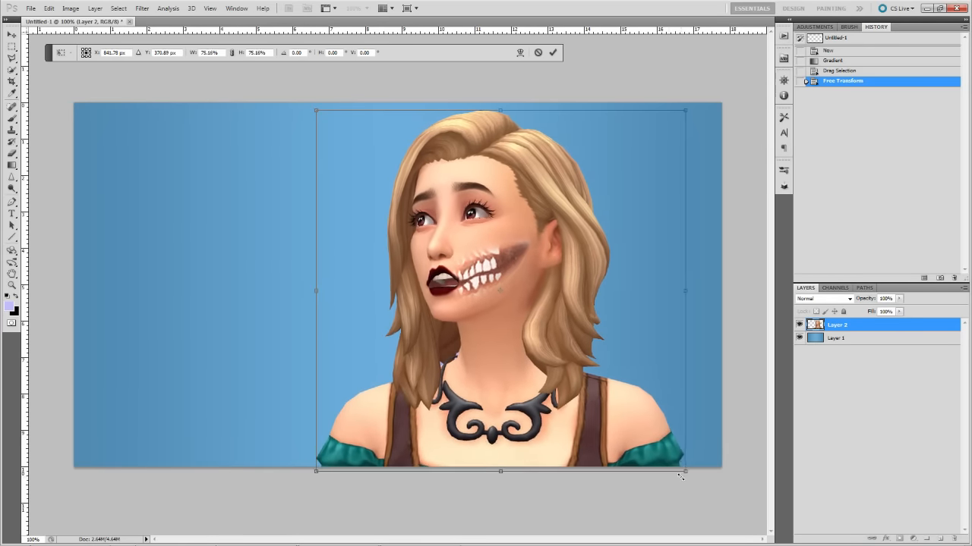
{"action": "mouse_move", "coordinate": [615, 431]}
{"action": "left_mouse_down"}
{"action": "mouse_move", "coordinate": [627, 429]}
{"action": "mouse_move", "coordinate": [624, 440]}
{"action": "mouse_move", "coordinate": [616, 428]}
{"action": "mouse_move", "coordinate": [625, 441]}
{"action": "mouse_move", "coordinate": [619, 430]}
{"action": "left_mouse_up"}
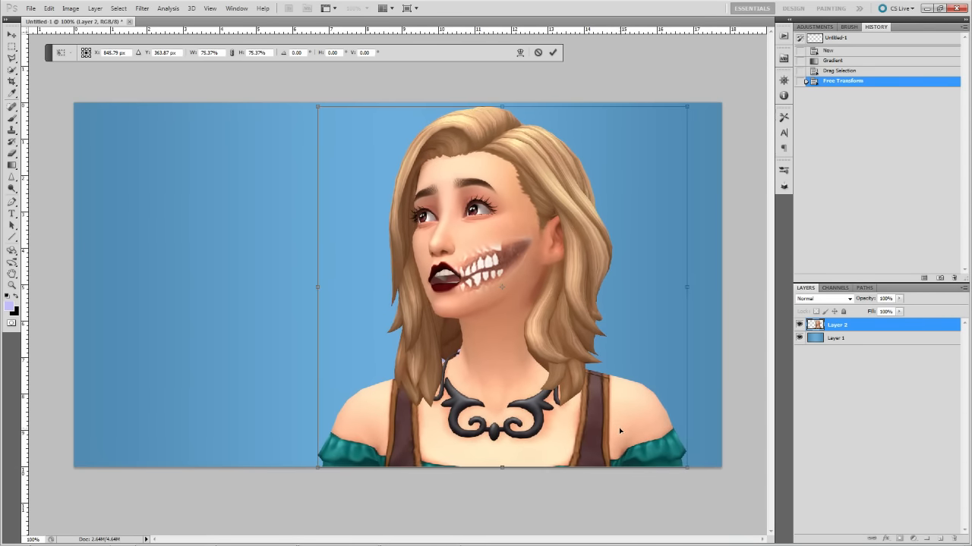
{"action": "key", "text": "Return"}
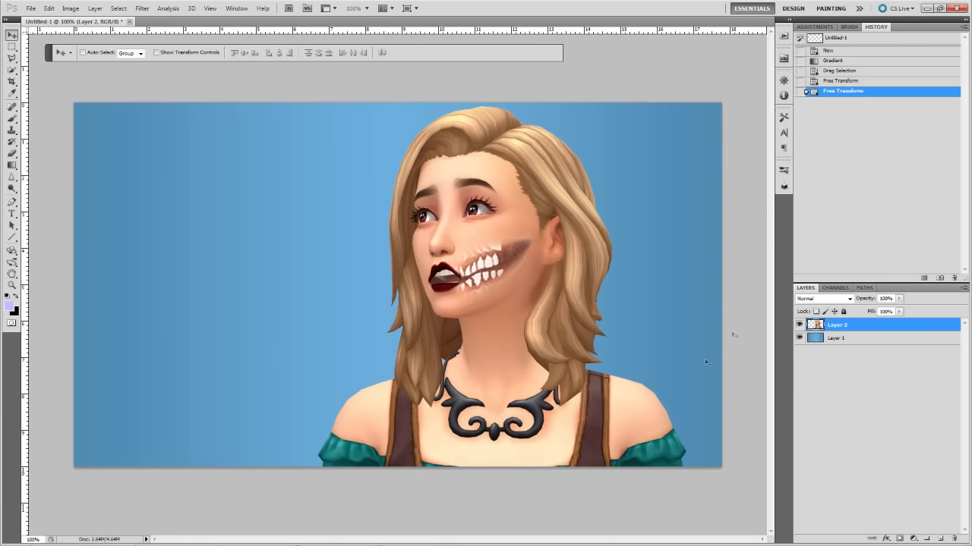
Run the [holosprite] stroke + shadow action on the Sim layer.
{"action": "left_click", "coordinate": [784, 37]}
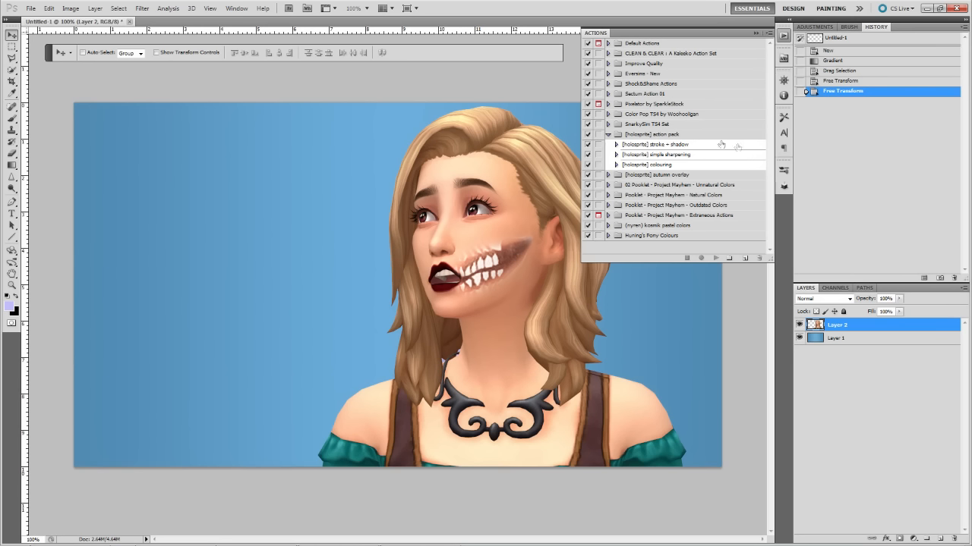
{"action": "left_click", "coordinate": [683, 144]}
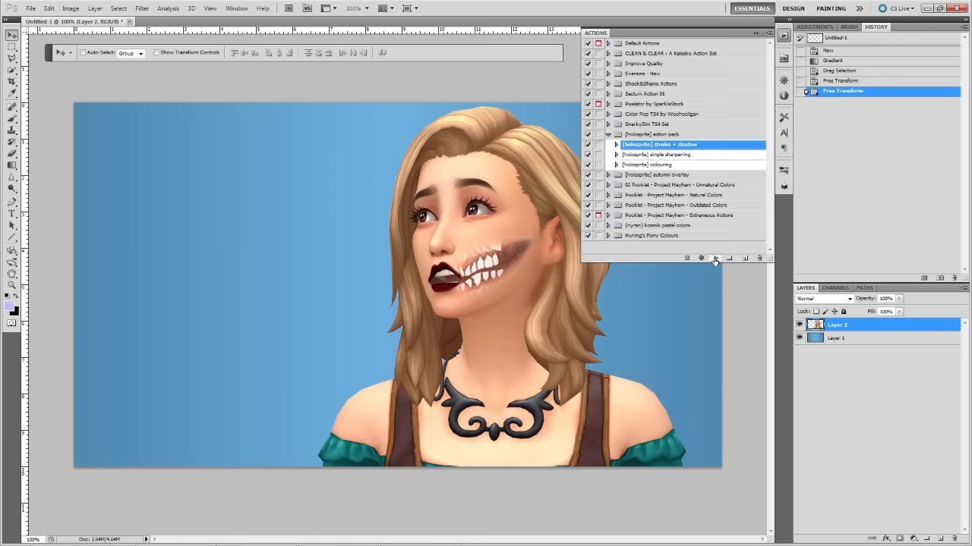
{"action": "left_click", "coordinate": [714, 259]}
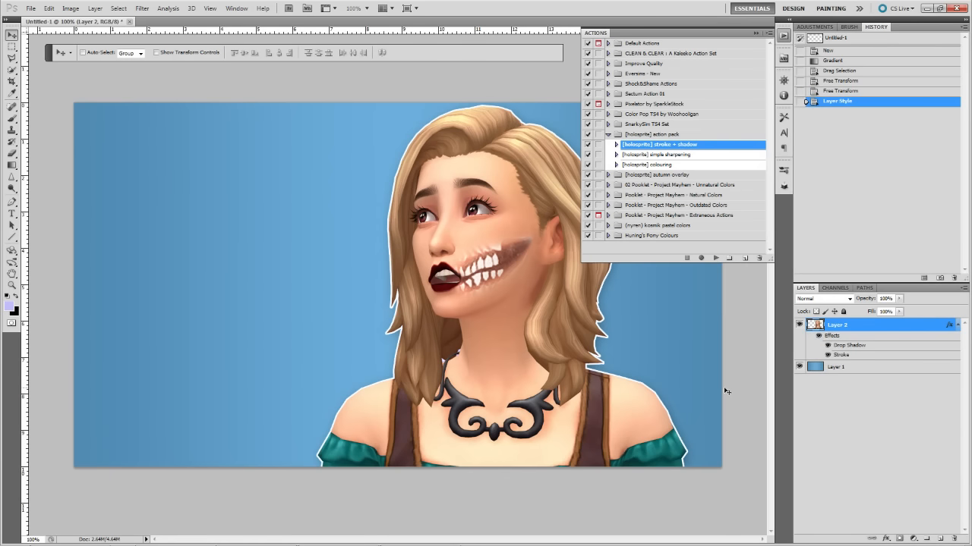
Set the opacity of the Sim layer's drop shadow to 70%.
{"action": "double_click", "coordinate": [905, 325]}
{"action": "left_click", "coordinate": [182, 231]}
{"action": "double_click", "coordinate": [344, 233]}
{"action": "type", "text": "50"}
{"action": "left_click_drag", "start_coordinate": [361, 194], "coordinate": [259, 167]}
{"action": "type", "text": "70"}
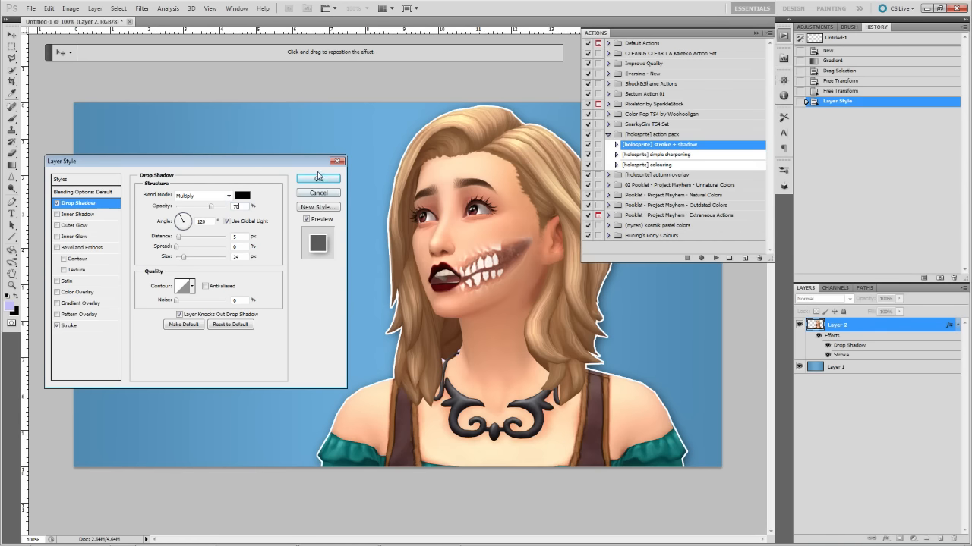
{"action": "left_click", "coordinate": [318, 177]}
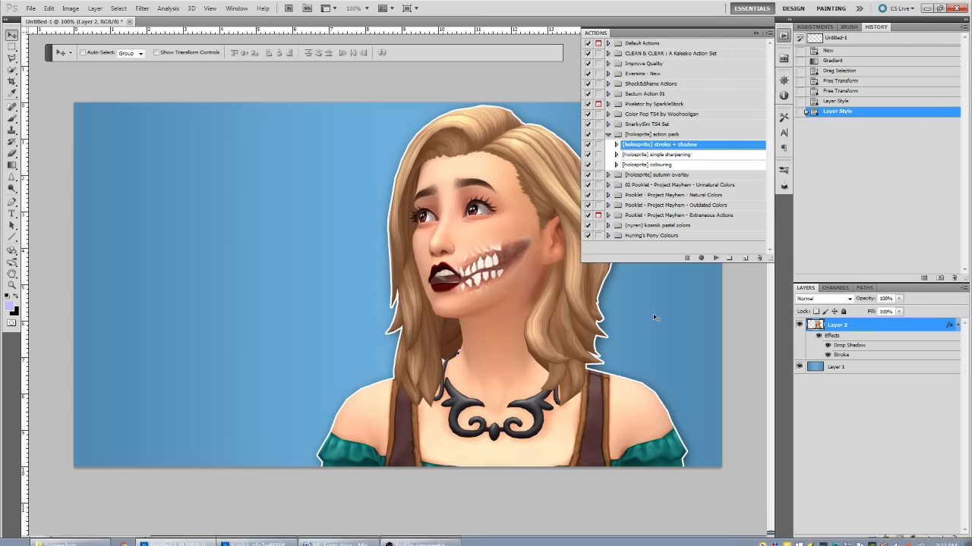
Run the [holosprite] simple sharpening action on the Sim layer.
{"action": "left_click", "coordinate": [671, 155]}
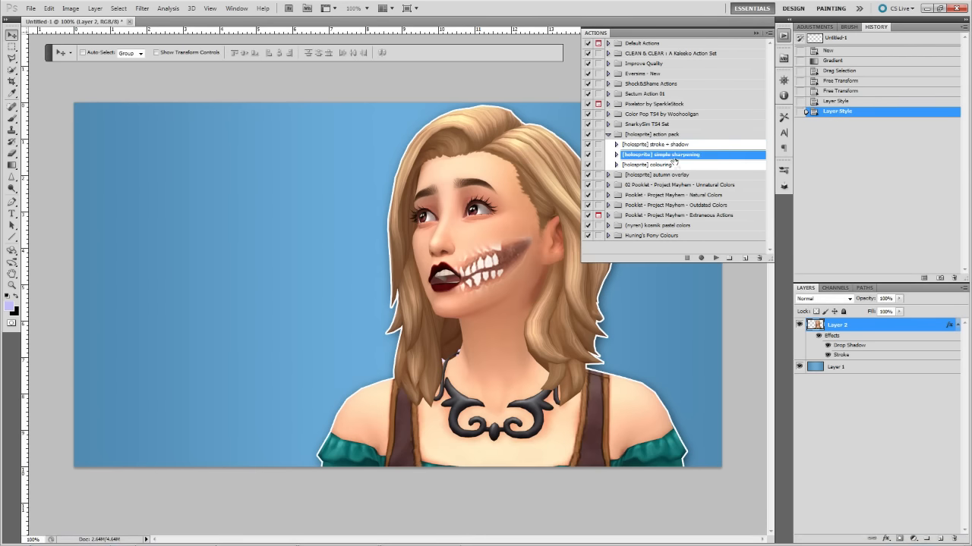
{"action": "left_click", "coordinate": [715, 258]}
{"action": "left_click", "coordinate": [480, 209]}
Run the [holosprite] colouring action on the graphic and collapse the actions list.
{"action": "left_click", "coordinate": [659, 165]}
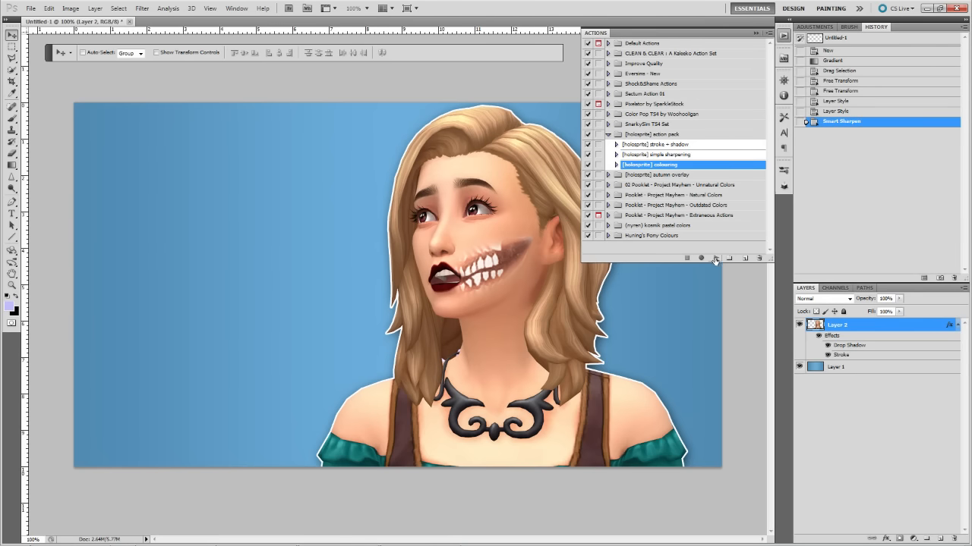
{"action": "left_click", "coordinate": [715, 258]}
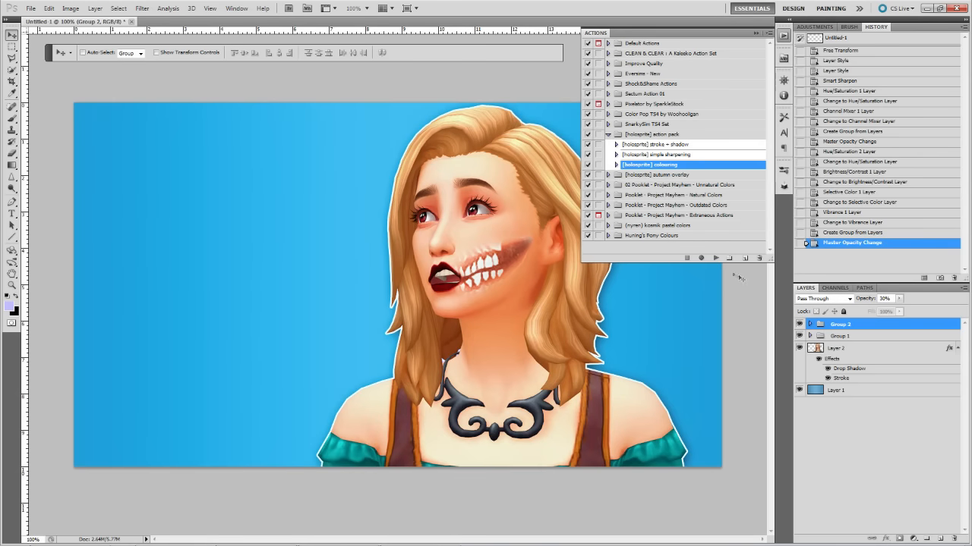
{"action": "left_click", "coordinate": [756, 33]}
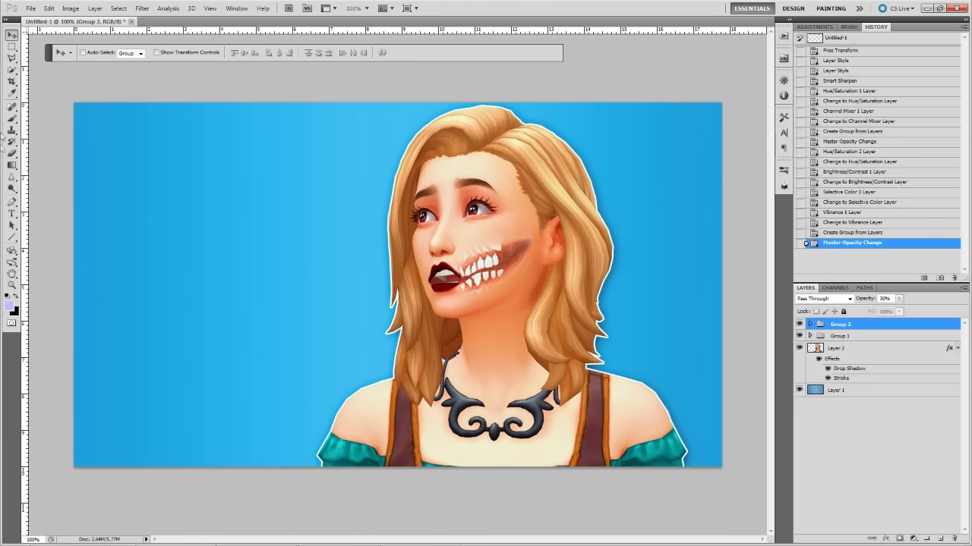
Sharpen the Sim's nearer eye on Layer 2 using the Sharpen tool with a 70 px brush at 75% strength.
{"action": "left_click_drag", "start_coordinate": [11, 177], "coordinate": [34, 190]}
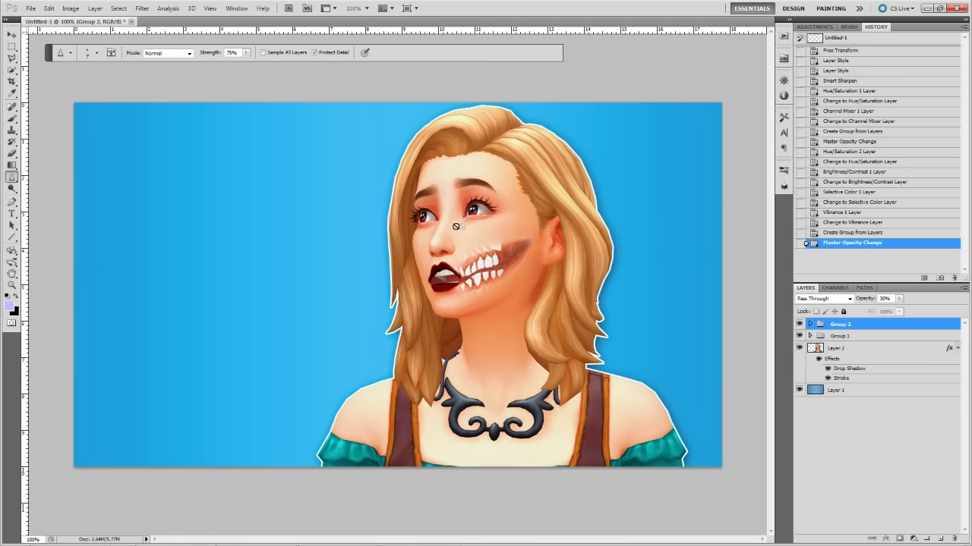
{"action": "left_click", "coordinate": [858, 352]}
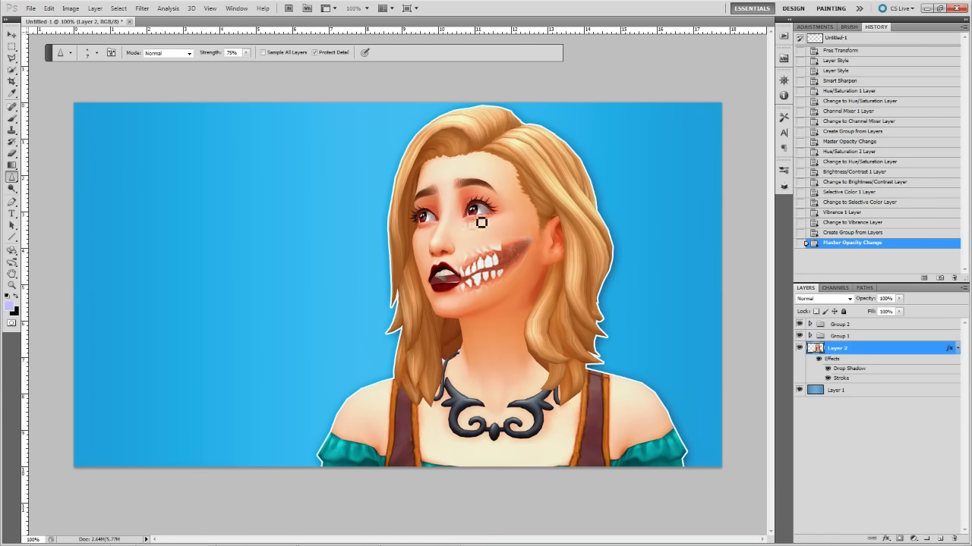
{"action": "key", "text": "ctrl+plus"}
{"action": "mouse_move", "coordinate": [651, 213]}
{"action": "left_mouse_down"}
{"action": "mouse_move", "coordinate": [584, 289]}
{"action": "mouse_move", "coordinate": [558, 281]}
{"action": "left_mouse_up"}
{"action": "key", "text": "bracketright"}
{"action": "key", "text": "bracketright"}
{"action": "key", "text": "bracketright"}
{"action": "key", "text": "bracketright"}
{"action": "key", "text": "bracketright"}
{"action": "key", "text": "bracketright"}
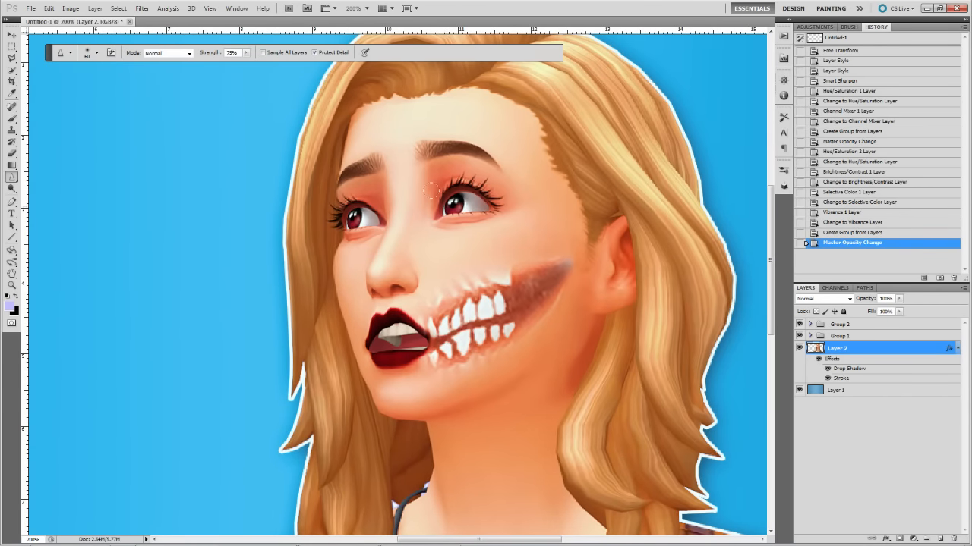
{"action": "left_click", "coordinate": [476, 198]}
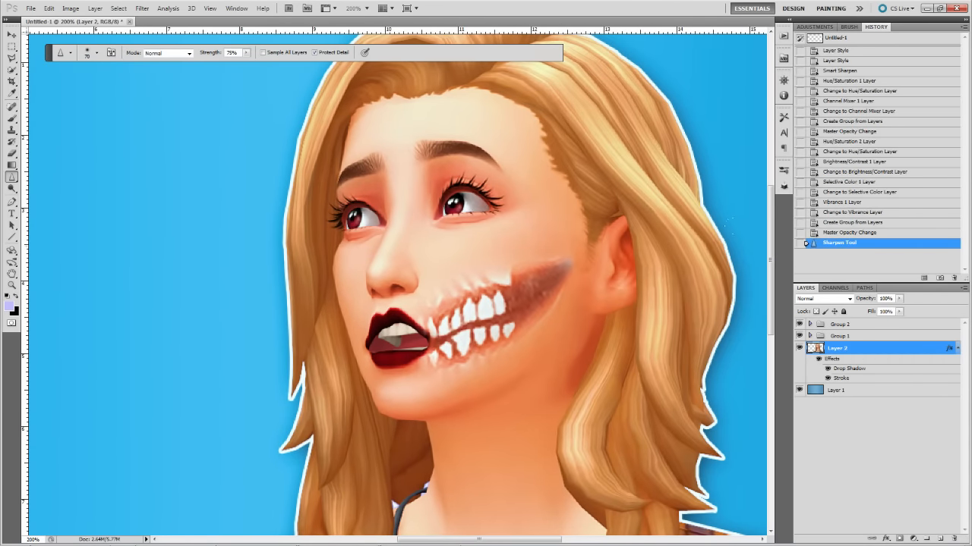
Compare the Sim's eye before and after the sharpening stroke by switching between history states.
{"action": "left_click", "coordinate": [839, 233]}
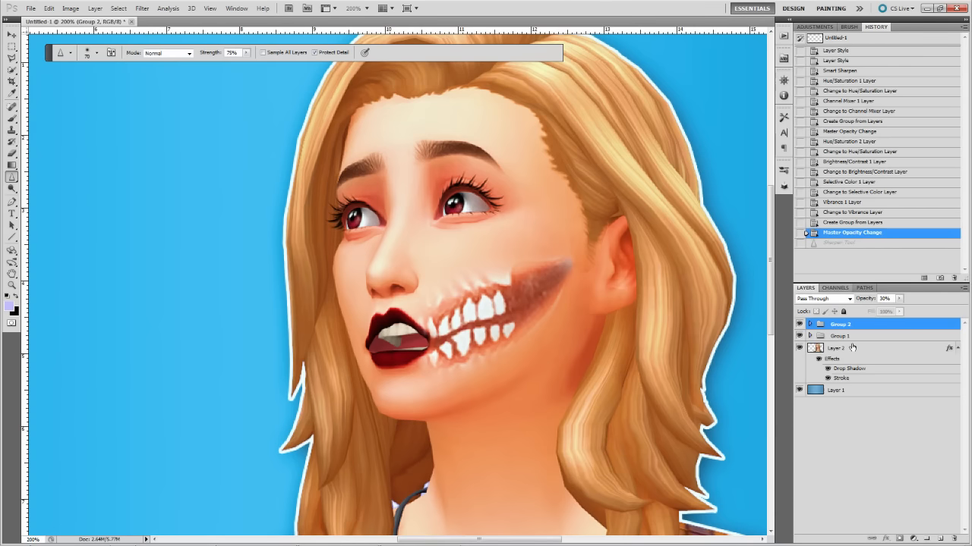
{"action": "left_click", "coordinate": [843, 242]}
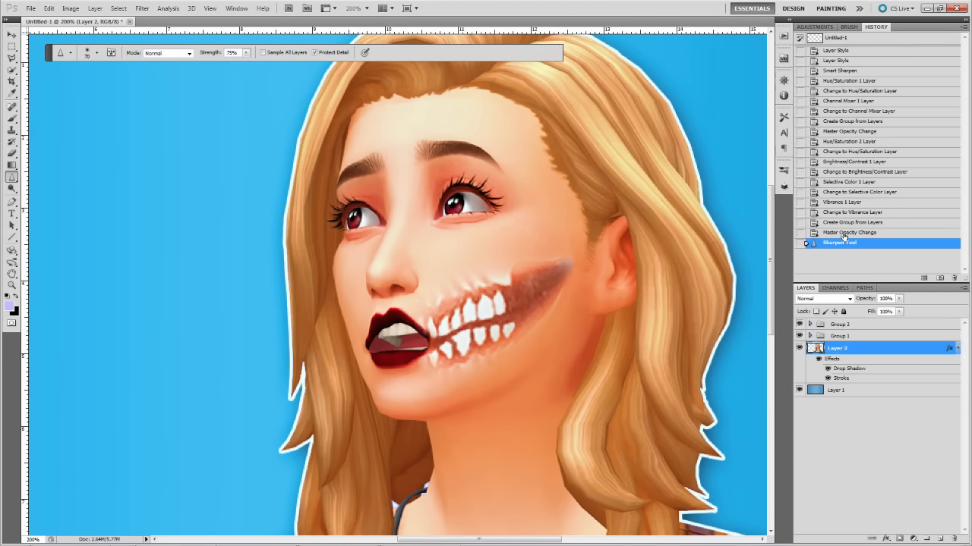
{"action": "left_click", "coordinate": [844, 234]}
{"action": "left_click", "coordinate": [844, 243]}
Sharpen both of the Sim's eyes and eyebrows using a smaller Sharpen brush of about 35 to 40 px.
{"action": "left_click", "coordinate": [352, 216]}
{"action": "left_click", "coordinate": [341, 199]}
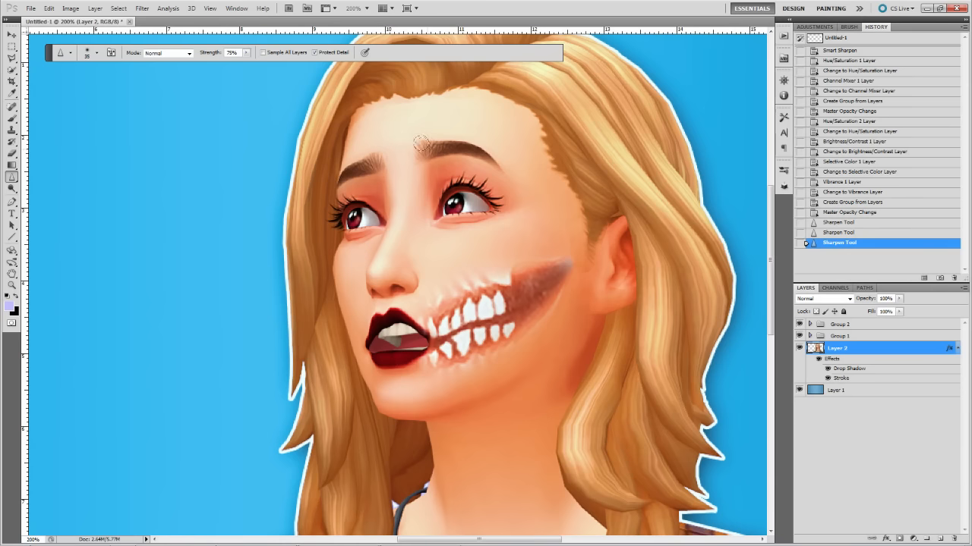
{"action": "left_click", "coordinate": [448, 196]}
{"action": "left_click", "coordinate": [351, 214]}
{"action": "left_click", "coordinate": [463, 144]}
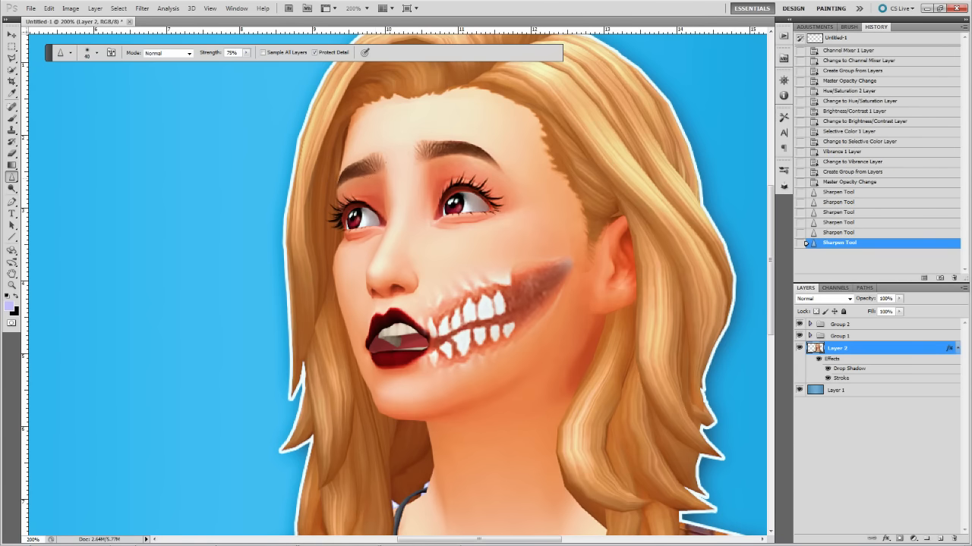
{"action": "left_click", "coordinate": [343, 170]}
Sharpen the Sim's nose, lips and the area under the eyes with the 35 px Sharpen brush.
{"action": "left_click", "coordinate": [404, 267]}
{"action": "left_click", "coordinate": [406, 254]}
{"action": "left_click", "coordinate": [407, 239]}
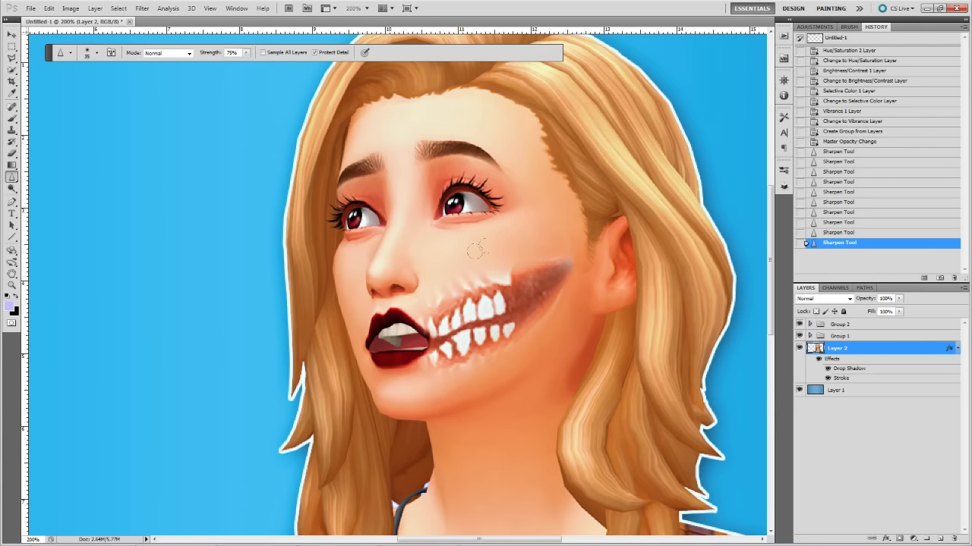
{"action": "left_click", "coordinate": [381, 313]}
{"action": "left_click", "coordinate": [386, 357]}
{"action": "left_click", "coordinate": [396, 333]}
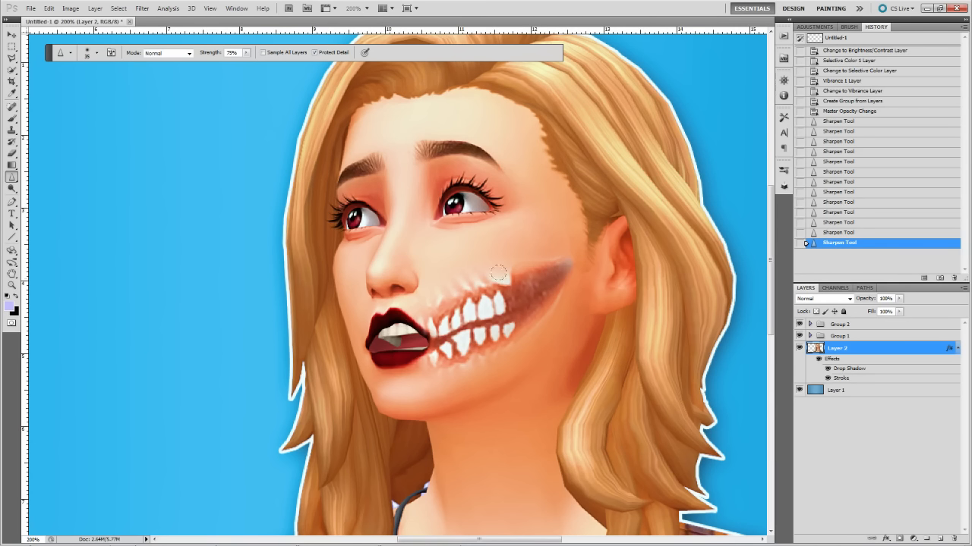
{"action": "left_click", "coordinate": [435, 226]}
{"action": "left_click", "coordinate": [375, 238]}
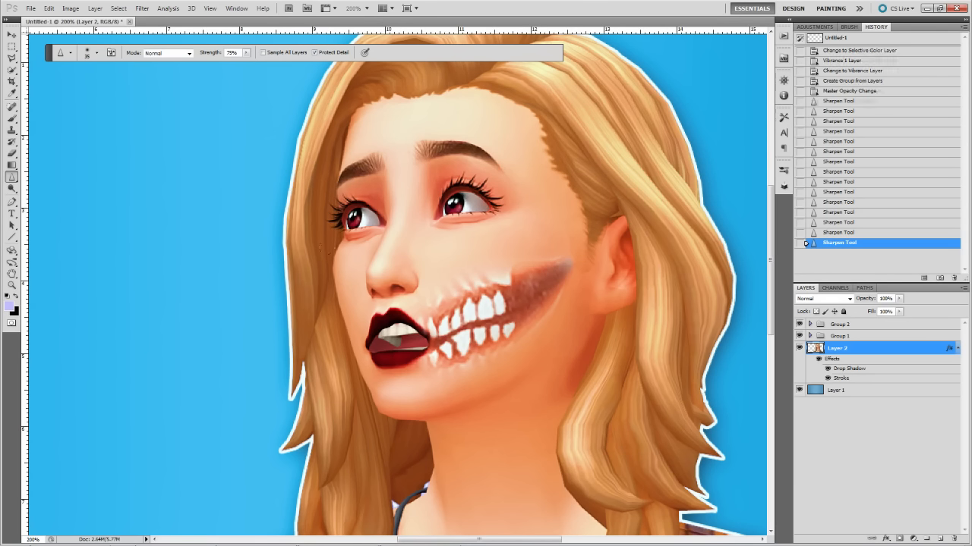
Sharpen the Sim's jawline, skeletal teeth and hair with a larger Sharpen brush of about 80 to 100 px.
{"action": "left_click", "coordinate": [416, 422]}
{"action": "key", "text": "bracketright"}
{"action": "left_click", "coordinate": [450, 330]}
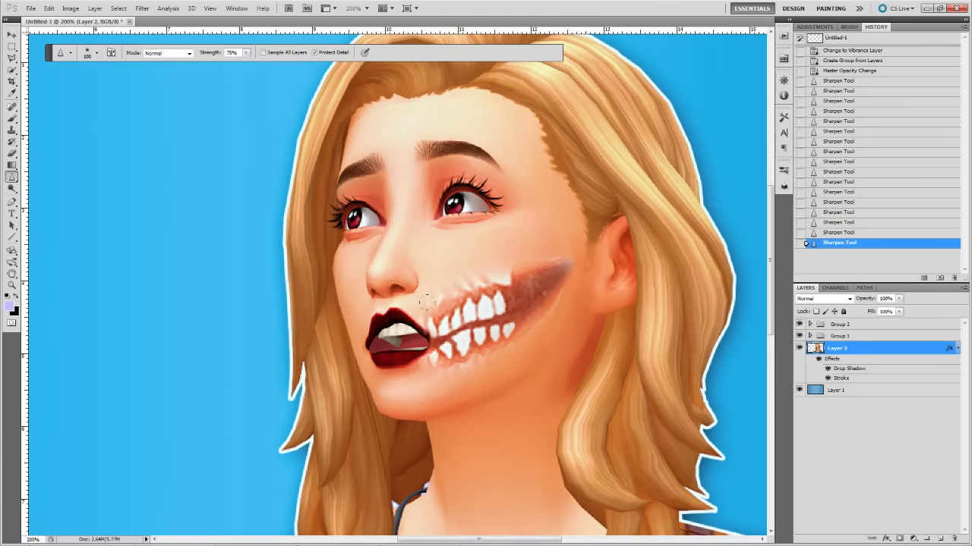
{"action": "left_click", "coordinate": [477, 331]}
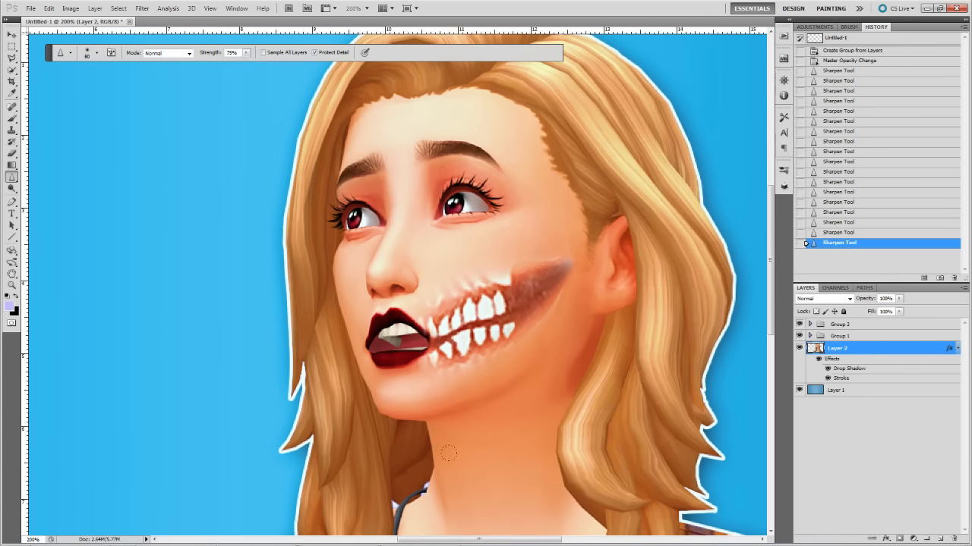
{"action": "left_click_drag", "start_coordinate": [568, 475], "coordinate": [597, 451]}
Compare the whole graphic before and after all the Sharpen tool strokes by switching between history states.
{"action": "key", "text": "ctrl+minus"}
{"action": "key", "text": "ctrl+minus"}
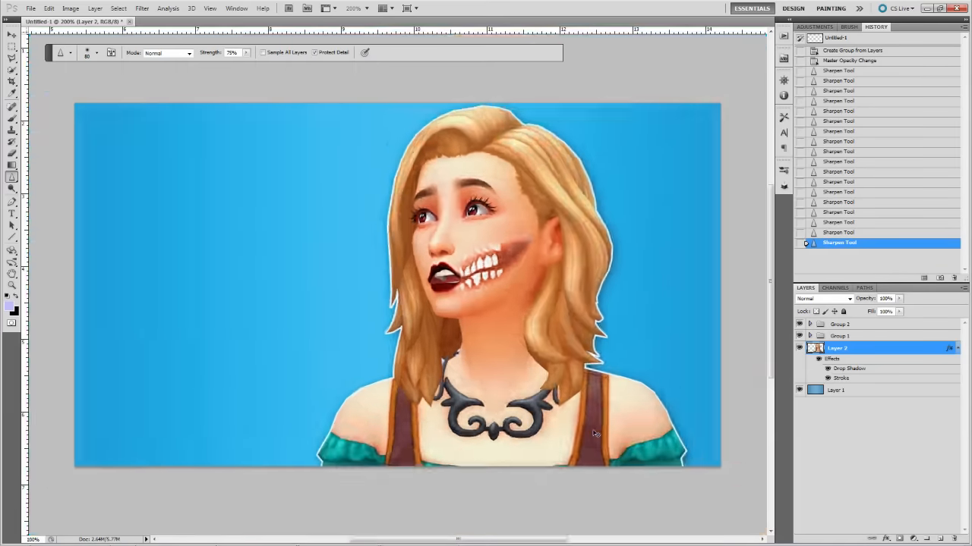
{"action": "key", "text": "ctrl+plus"}
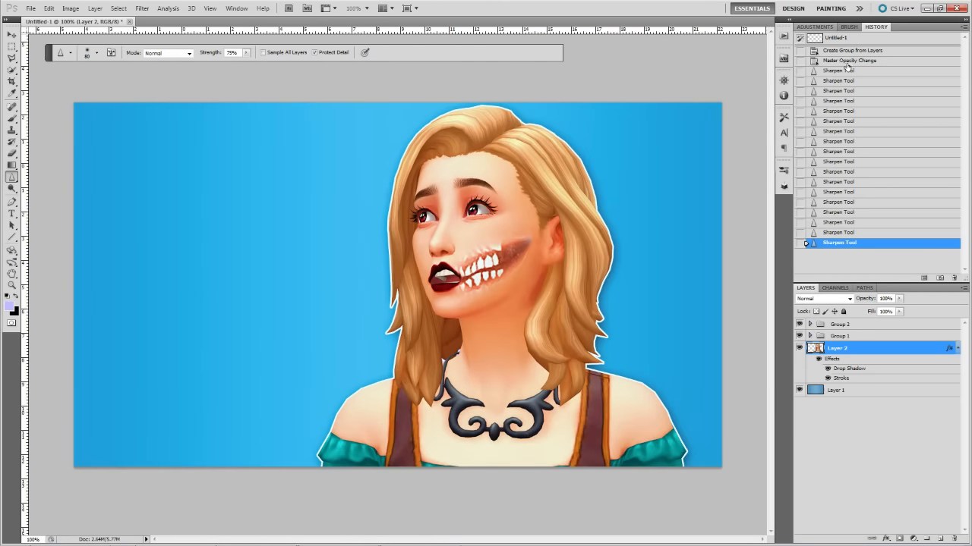
{"action": "left_click", "coordinate": [847, 61]}
{"action": "left_click", "coordinate": [827, 244]}
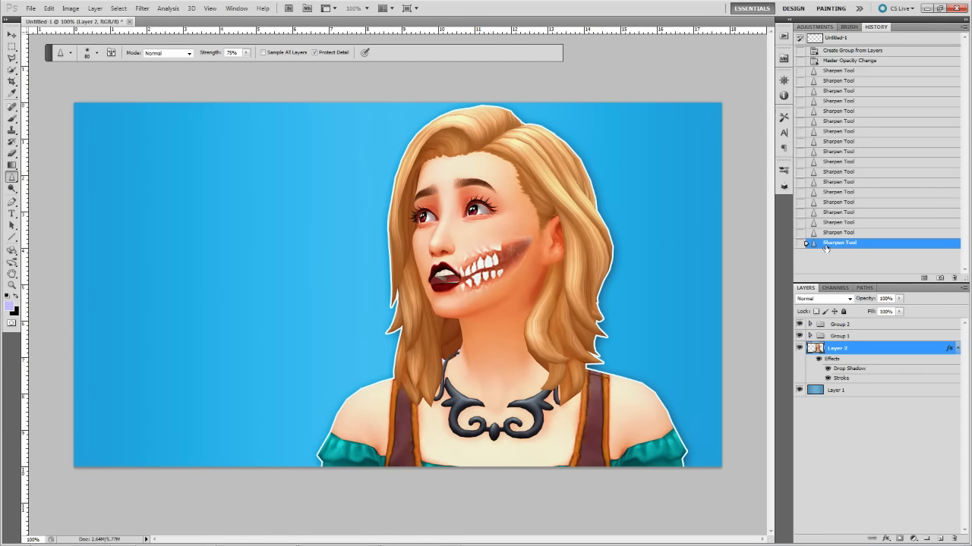
{"action": "left_click", "coordinate": [849, 61]}
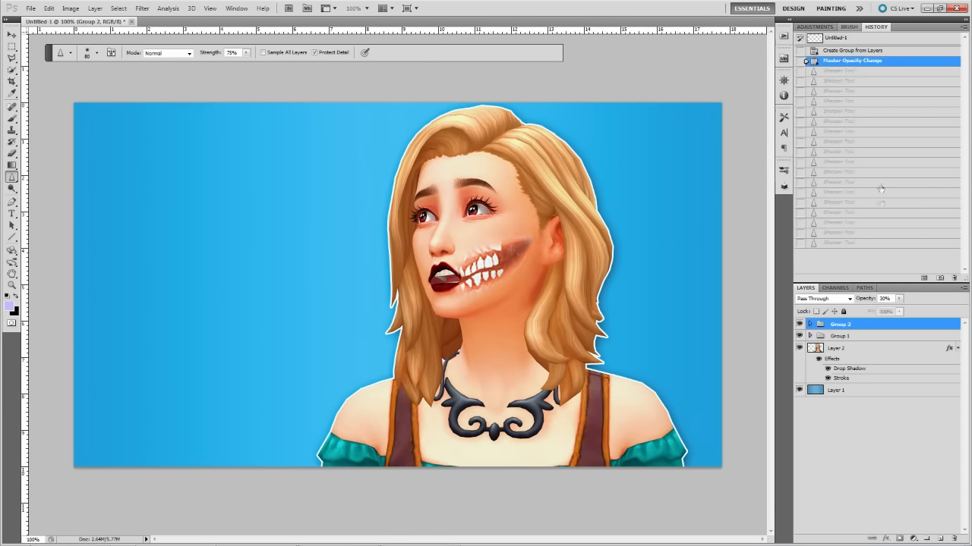
{"action": "left_click", "coordinate": [830, 244]}
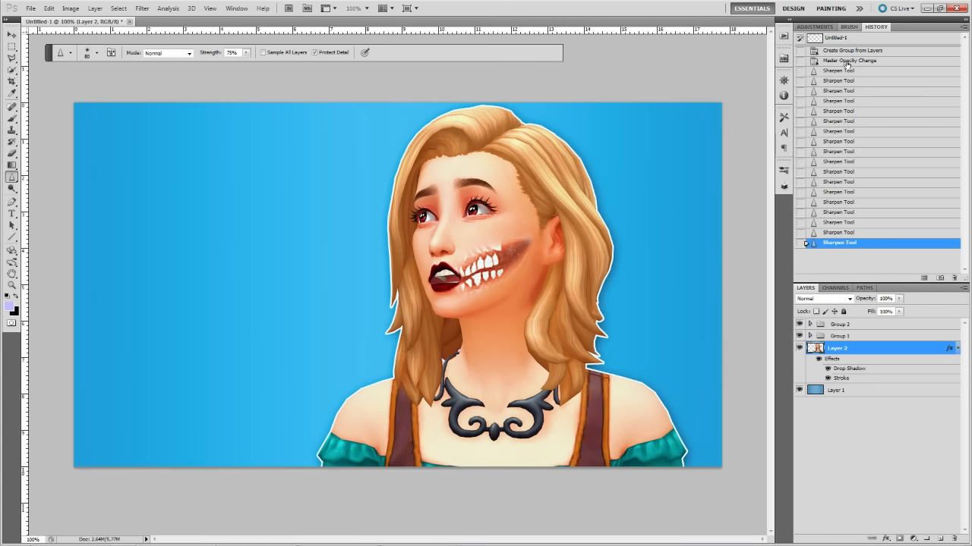
{"action": "left_click", "coordinate": [847, 61]}
{"action": "left_click", "coordinate": [844, 244]}
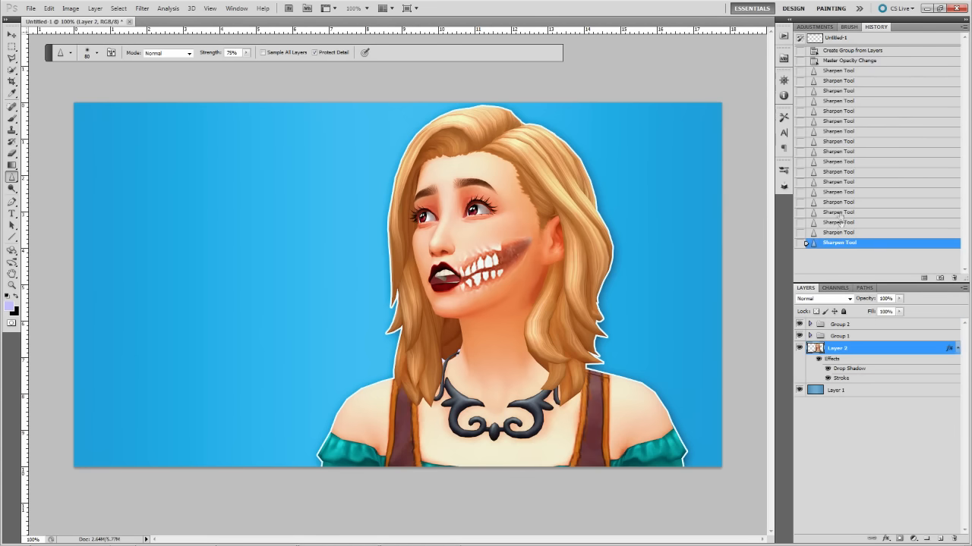
{"action": "left_click", "coordinate": [848, 61]}
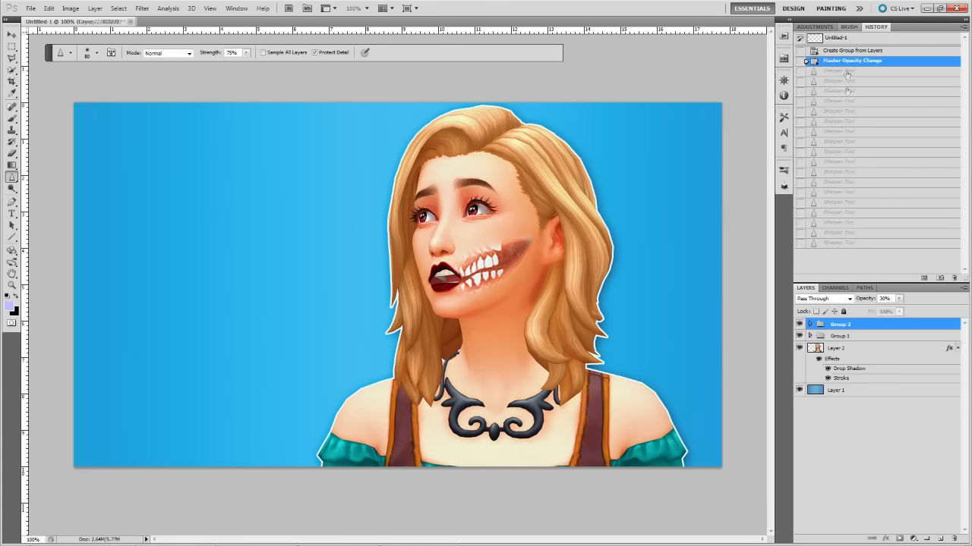
{"action": "left_click", "coordinate": [849, 244]}
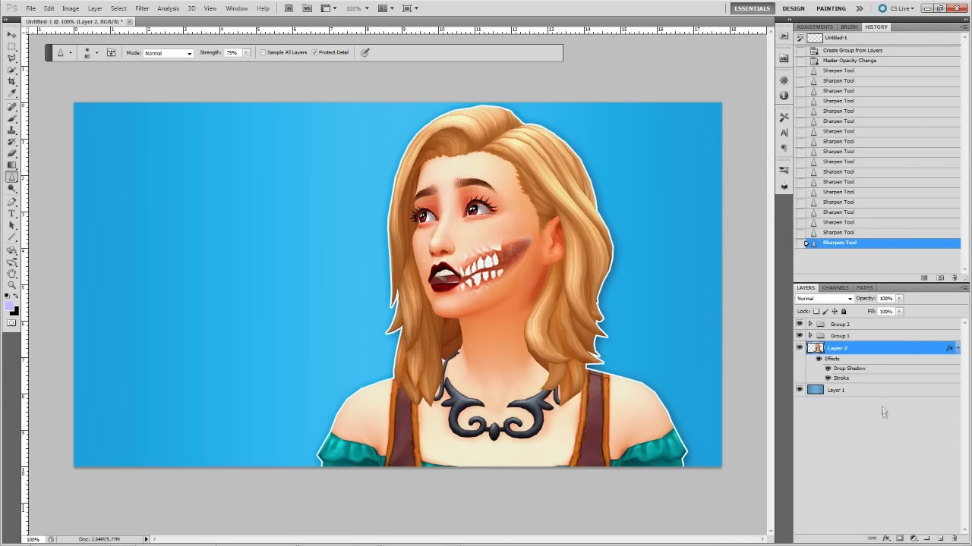
Add a new layer directly above the Sim layer and fill it with white using the Paint Bucket tool.
{"action": "left_click", "coordinate": [862, 391]}
{"action": "left_click", "coordinate": [852, 350]}
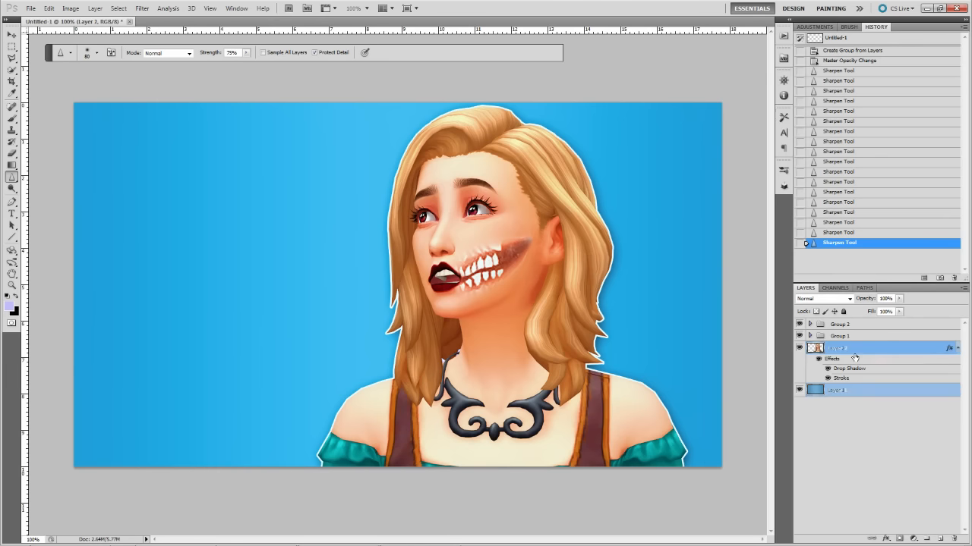
{"action": "left_click", "coordinate": [941, 538]}
{"action": "left_click", "coordinate": [7, 295]}
{"action": "left_click", "coordinate": [16, 295]}
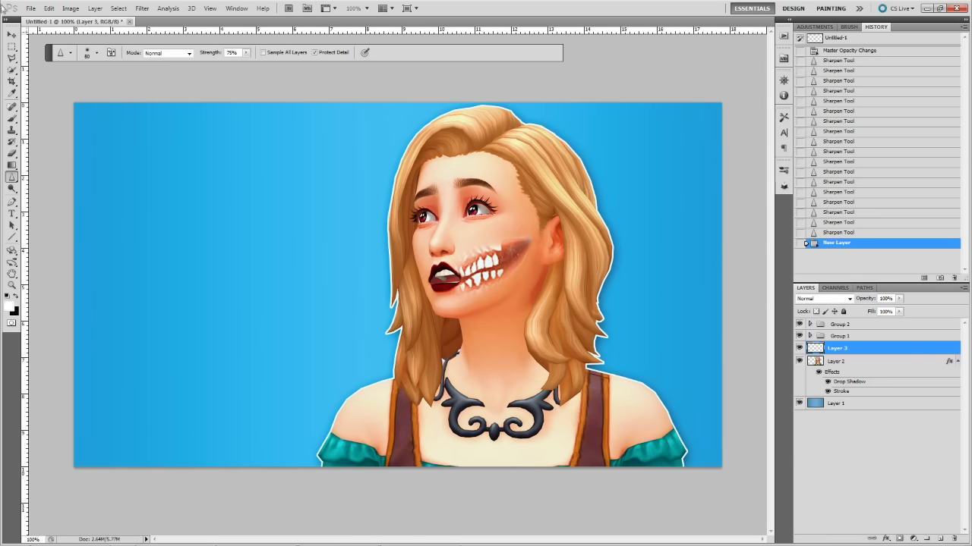
{"action": "left_click_drag", "start_coordinate": [12, 166], "coordinate": [26, 177]}
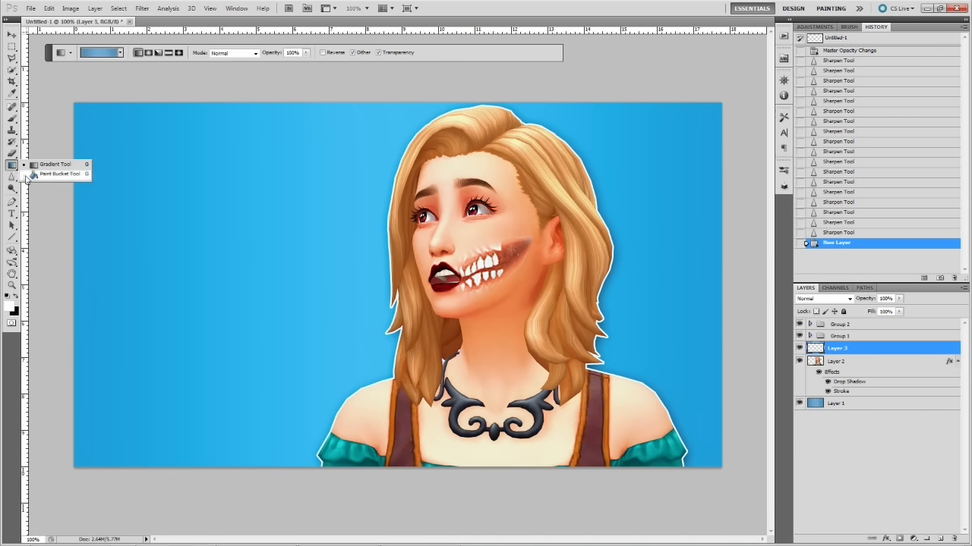
{"action": "left_click", "coordinate": [31, 174]}
{"action": "left_click", "coordinate": [281, 220]}
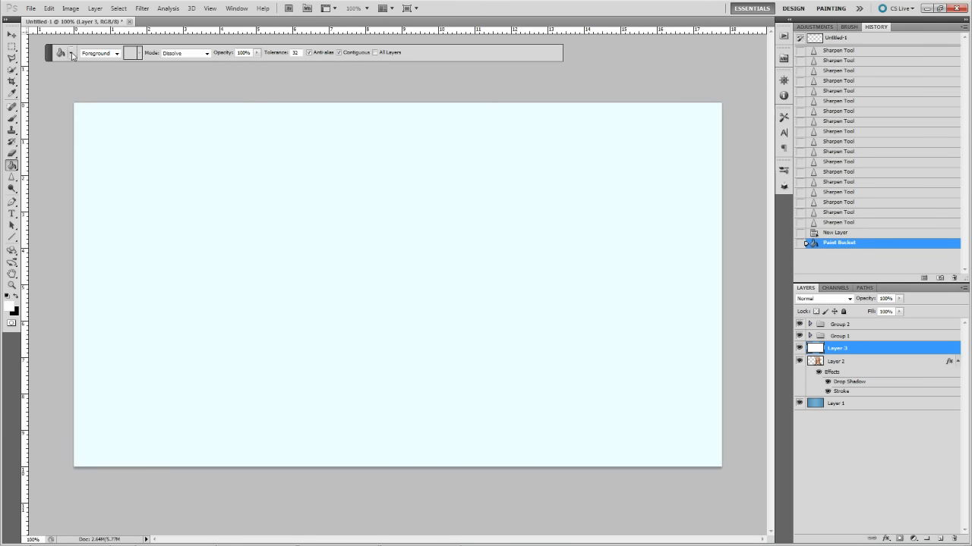
Scale the white layer with Free Transform to 98% width and 97% height around its centre.
{"action": "key", "text": "ctrl+t"}
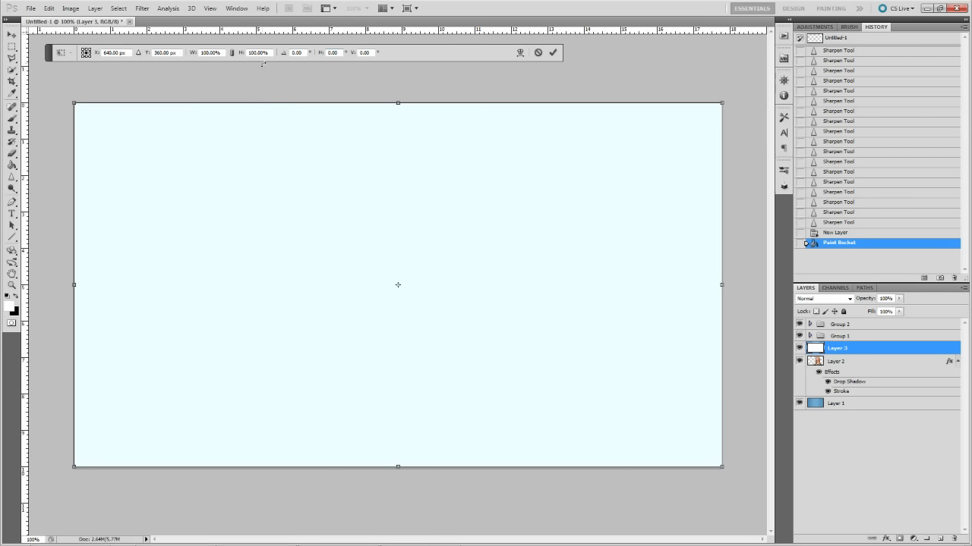
{"action": "double_click", "coordinate": [210, 53]}
{"action": "type", "text": "99"}
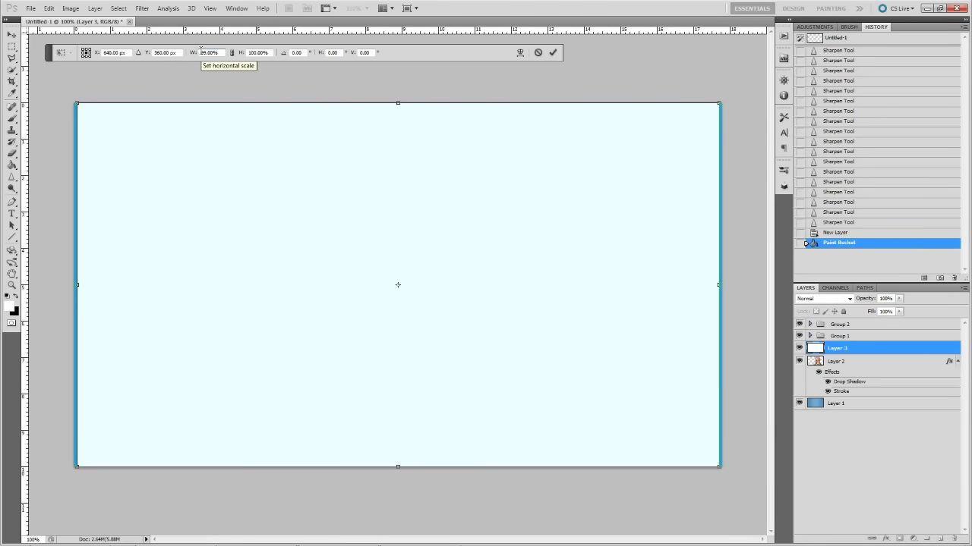
{"action": "key", "text": "BackSpace"}
{"action": "type", "text": "8"}
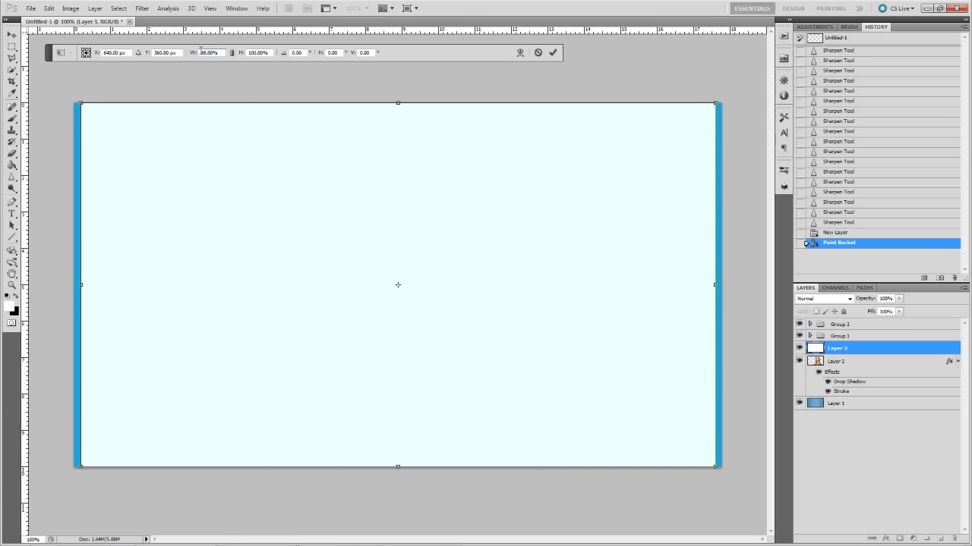
{"action": "key", "text": "Tab"}
{"action": "type", "text": "98"}
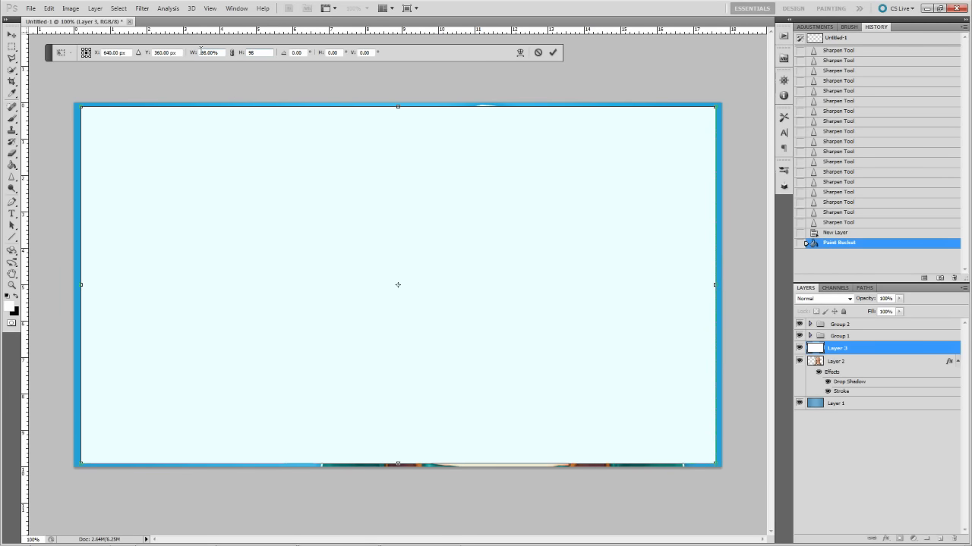
{"action": "key", "text": "BackSpace"}
{"action": "type", "text": "7"}
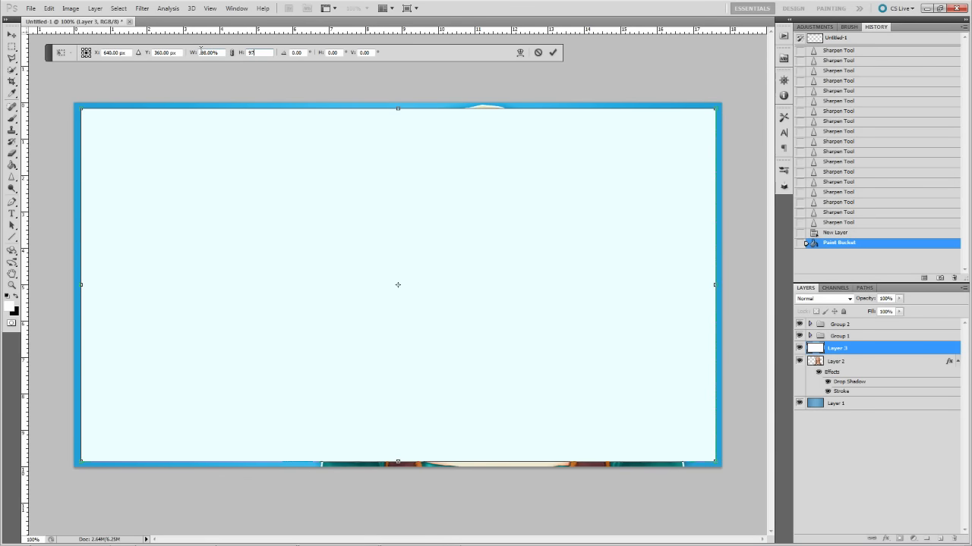
{"action": "key", "text": "Return"}
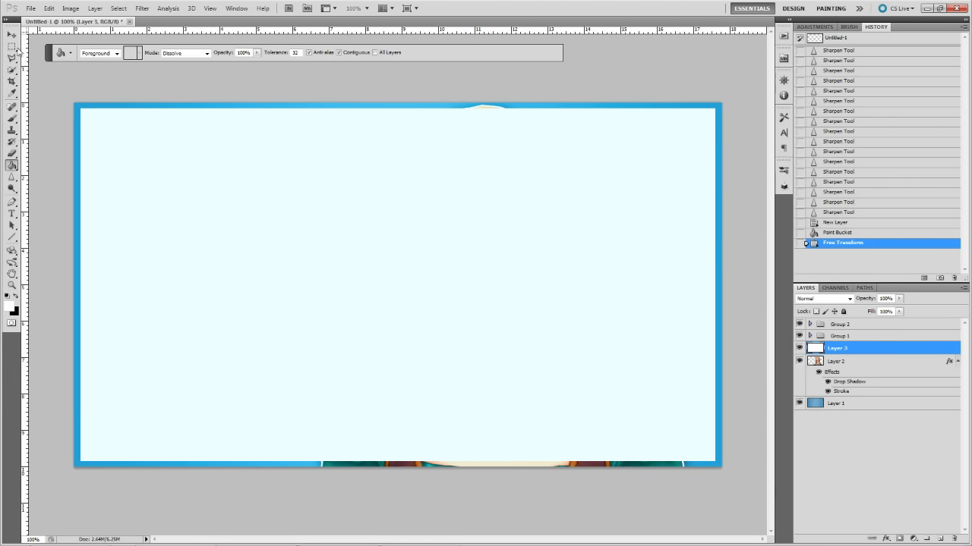
Duplicate the scaled white layer and fill the copy with black using the Paint Bucket tool.
{"action": "right_click", "coordinate": [860, 349]}
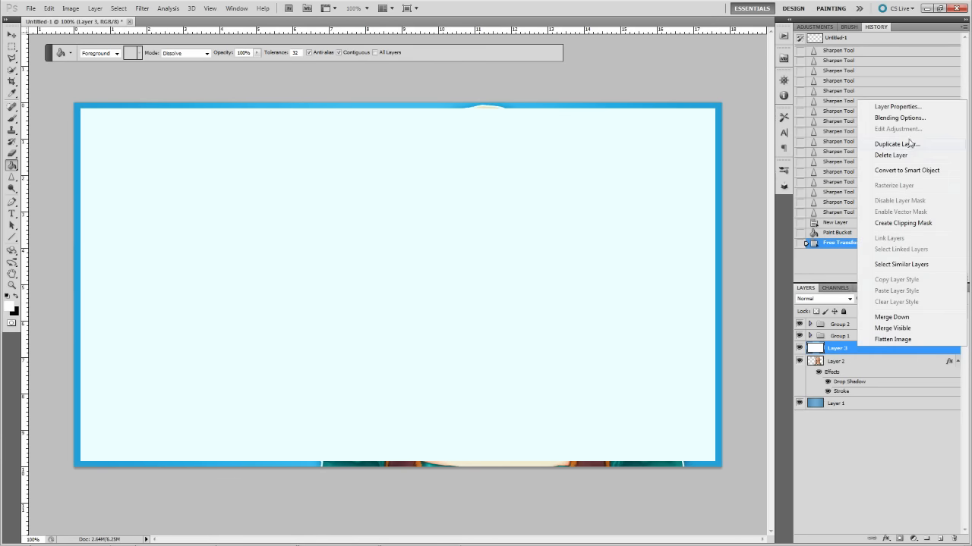
{"action": "left_click", "coordinate": [910, 144]}
{"action": "left_click", "coordinate": [573, 164]}
{"action": "left_click", "coordinate": [8, 295]}
{"action": "left_click", "coordinate": [325, 391]}
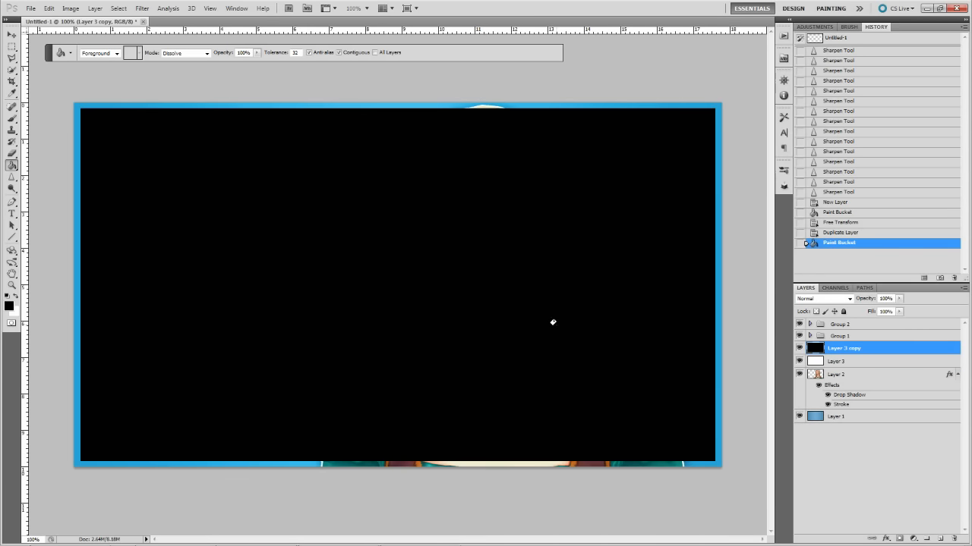
Scale the black copy to 99% width around its centre with Free Transform.
{"action": "key", "text": "ctrl+t"}
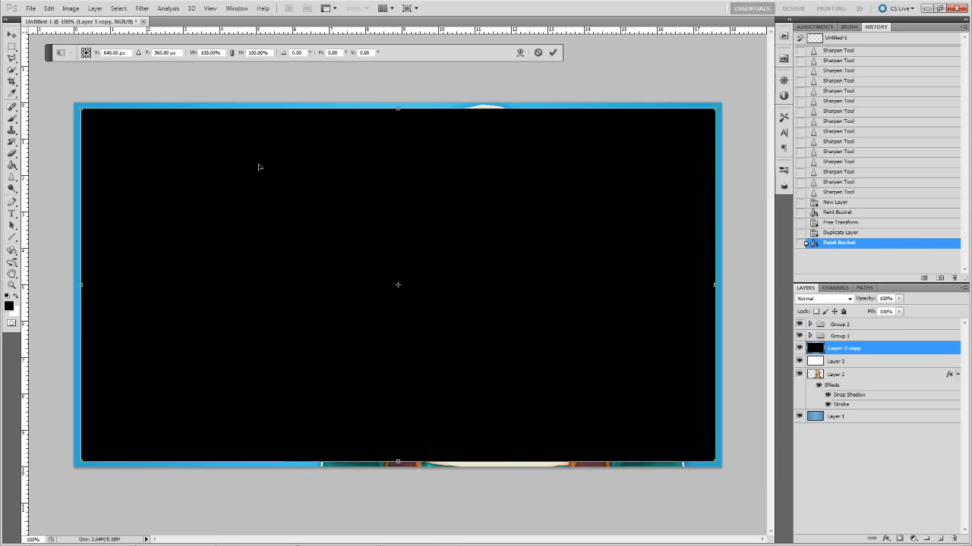
{"action": "left_click", "coordinate": [187, 54]}
{"action": "type", "text": "99"}
{"action": "key", "text": "Return"}
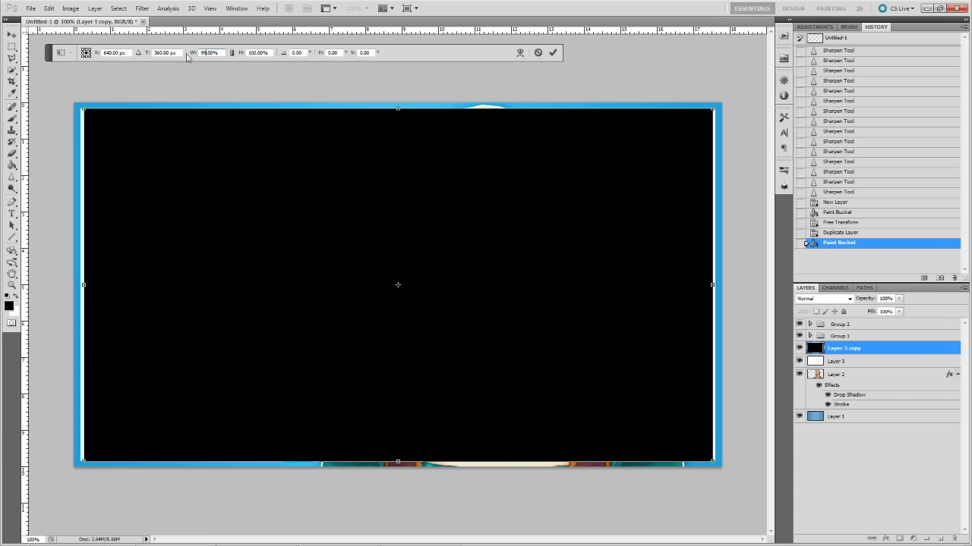
{"action": "key", "text": "Down"}
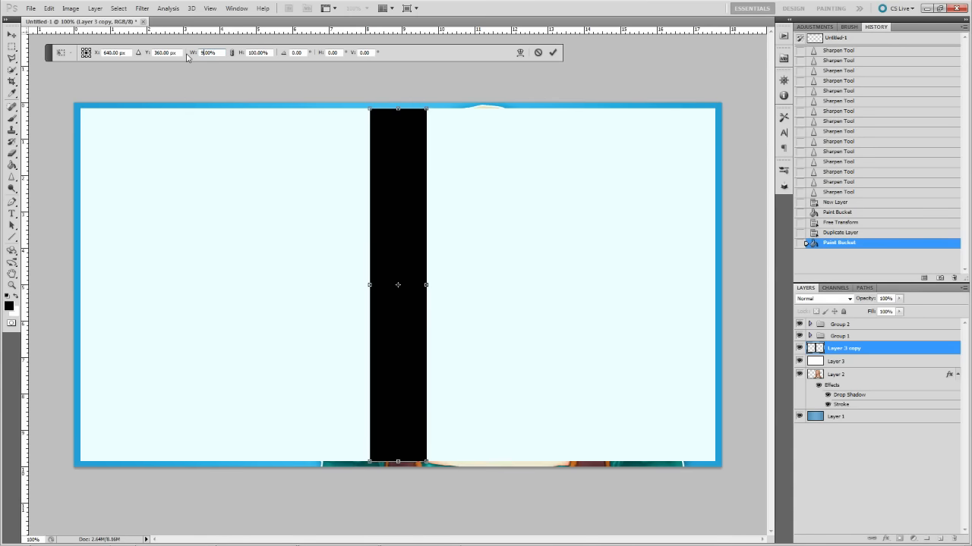
{"action": "type", "text": "9"}
{"action": "key", "text": "Return"}
{"action": "type", "text": "99"}
Set the black copy's height to 98.4% so an even white margin surrounds it, and apply the transform.
{"action": "key", "text": "Tab"}
{"action": "type", "text": "99"}
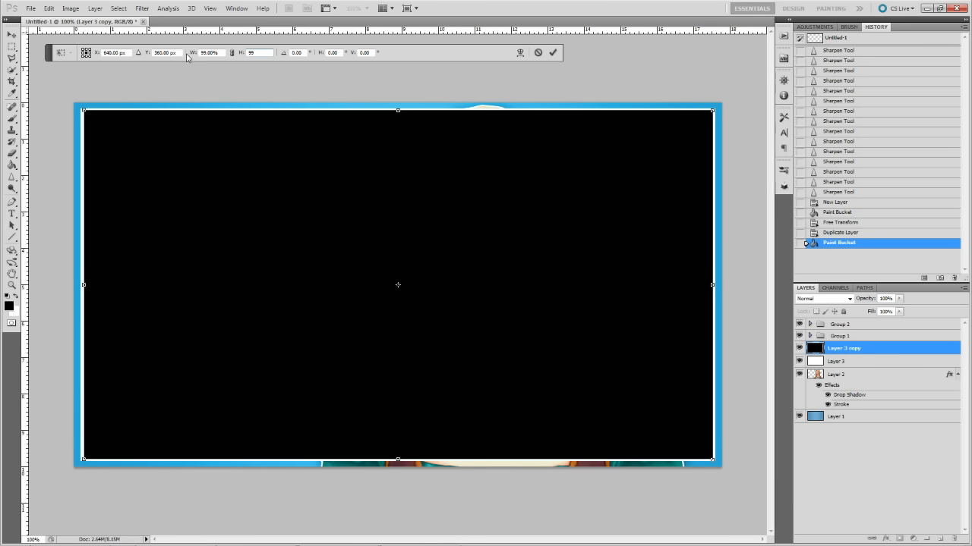
{"action": "type", "text": ".5"}
{"action": "key", "text": "BackSpace"}
{"action": "key", "text": "BackSpace"}
{"action": "key", "text": "BackSpace"}
{"action": "type", "text": "8.5"}
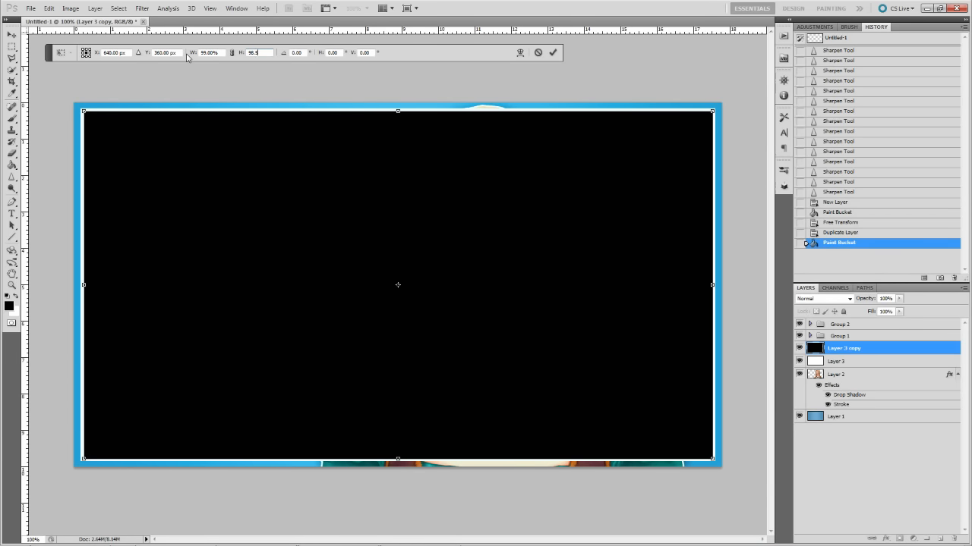
{"action": "key", "text": "BackSpace"}
{"action": "type", "text": "2"}
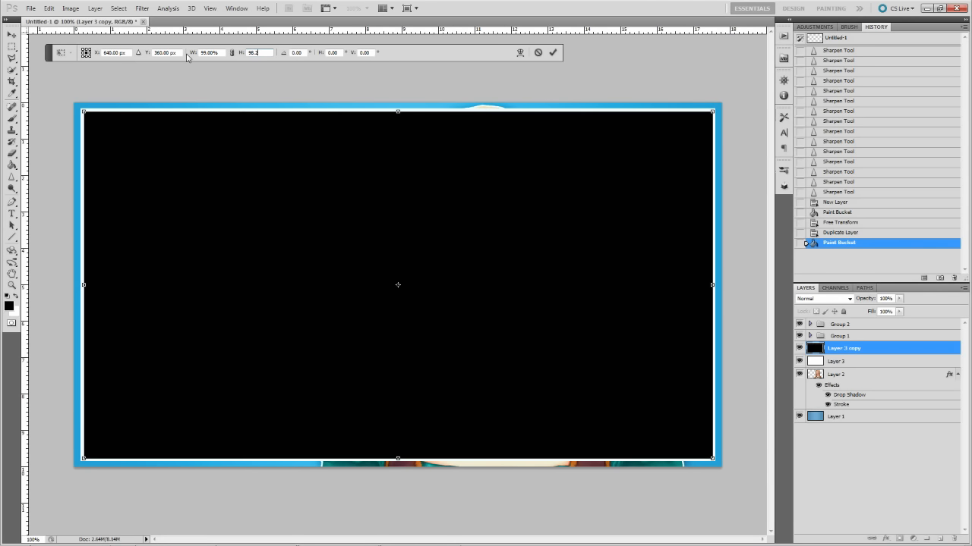
{"action": "key", "text": "BackSpace"}
{"action": "type", "text": "4"}
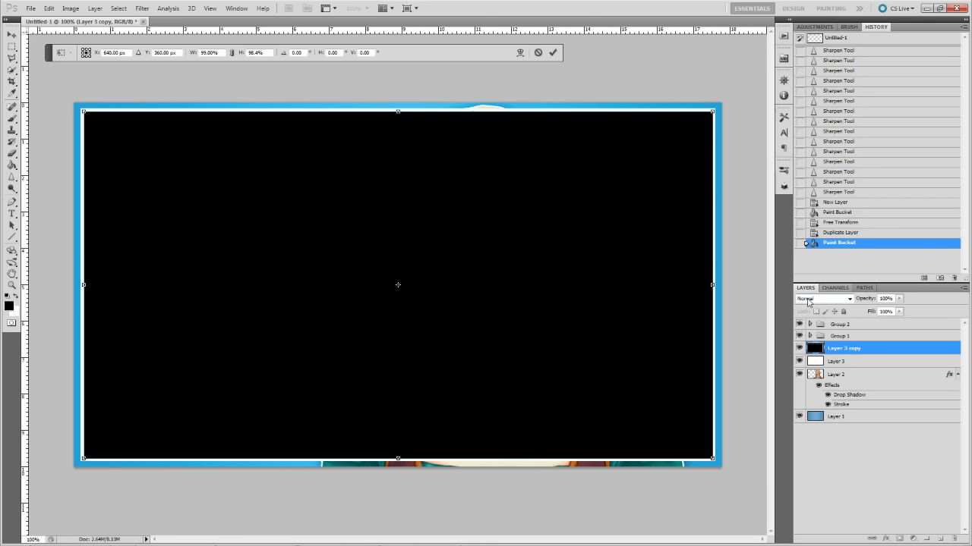
{"action": "key", "text": "Return"}
Load the black layer's outline as a selection and delete the black layer.
{"action": "left_click", "coordinate": [818, 354], "text": "ctrl"}
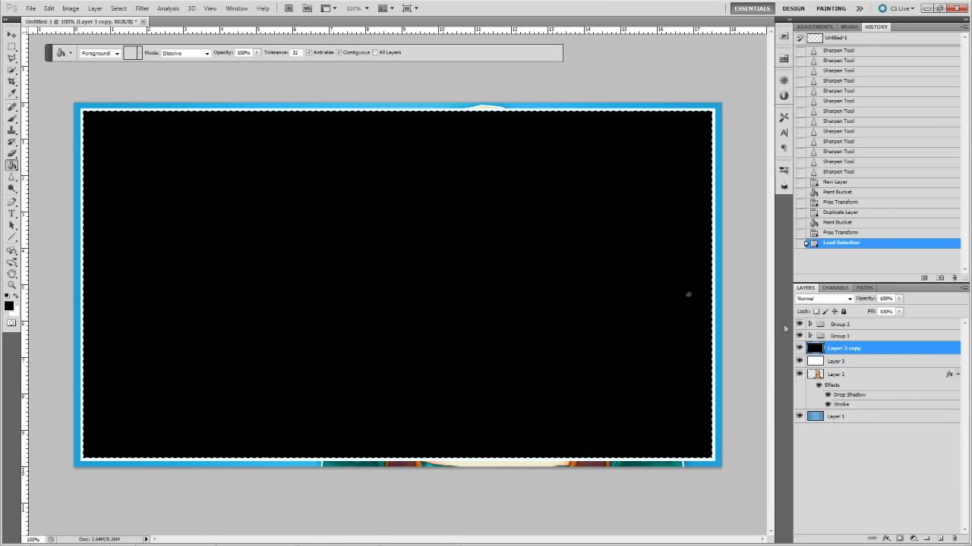
{"action": "right_click", "coordinate": [854, 349]}
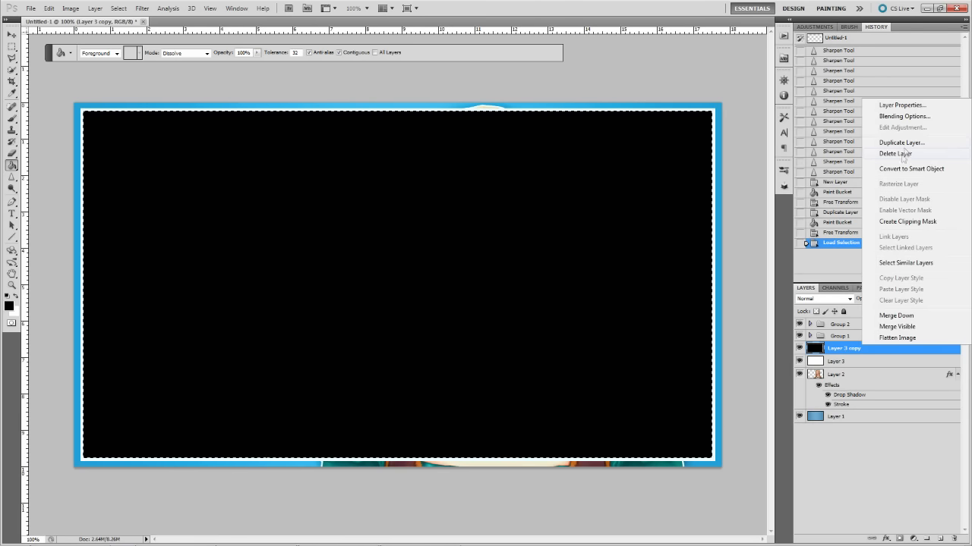
{"action": "left_click", "coordinate": [895, 157]}
{"action": "left_click", "coordinate": [449, 207]}
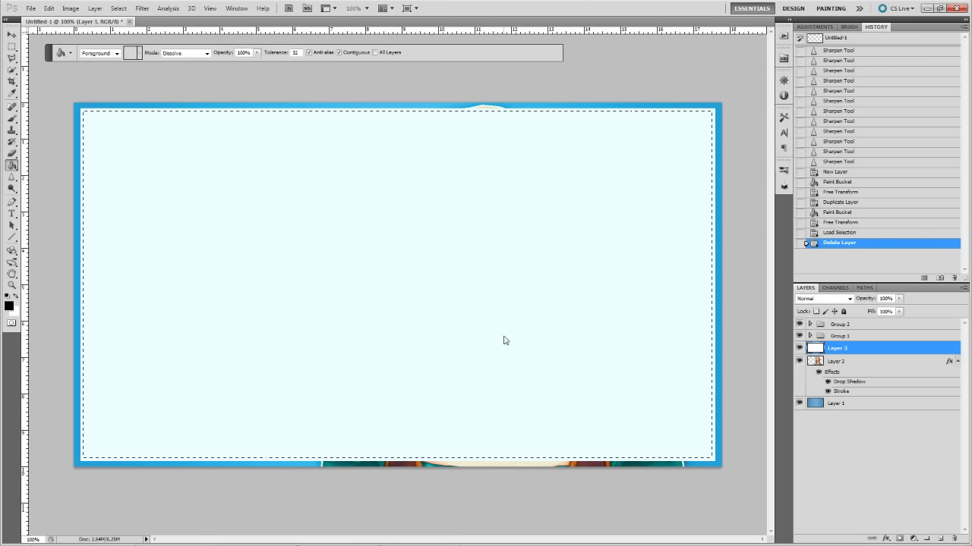
Clear the selected interior of the white layer to leave a thin frame, and deselect.
{"action": "key", "text": "Delete"}
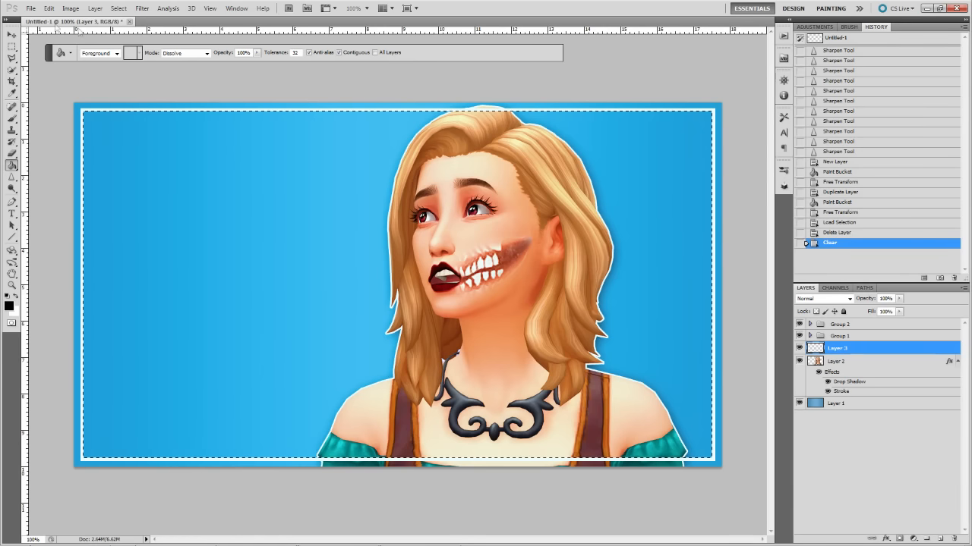
{"action": "left_click", "coordinate": [119, 7]}
{"action": "left_click", "coordinate": [127, 28]}
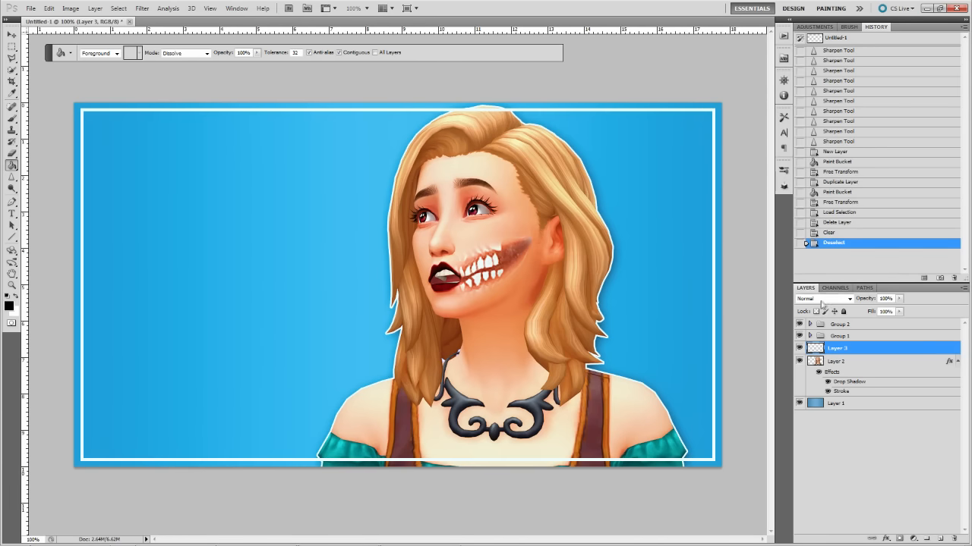
Set the white frame layer's blend mode to Overlay and add a drop shadow with opacity lowered to about 40%.
{"action": "left_click", "coordinate": [849, 299]}
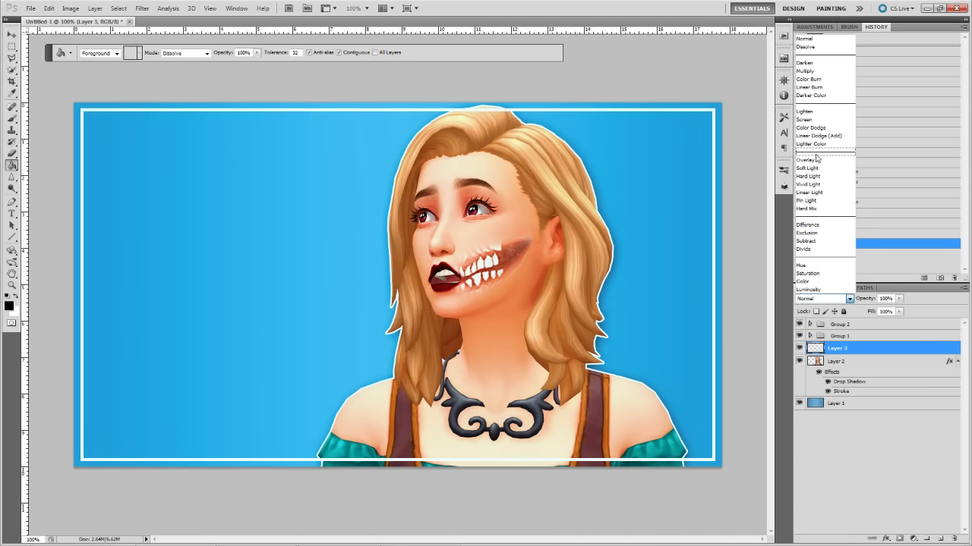
{"action": "left_click", "coordinate": [808, 161]}
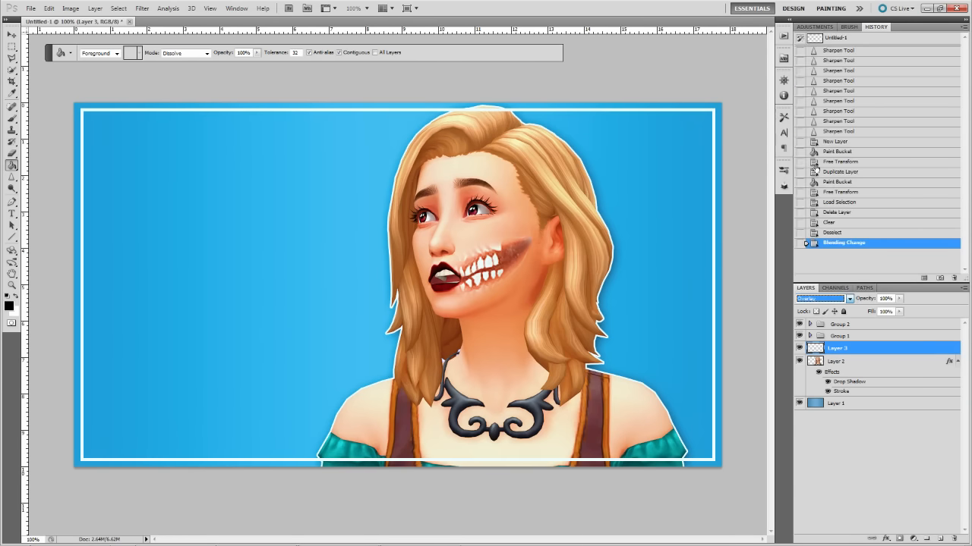
{"action": "double_click", "coordinate": [879, 350]}
{"action": "left_click", "coordinate": [90, 205]}
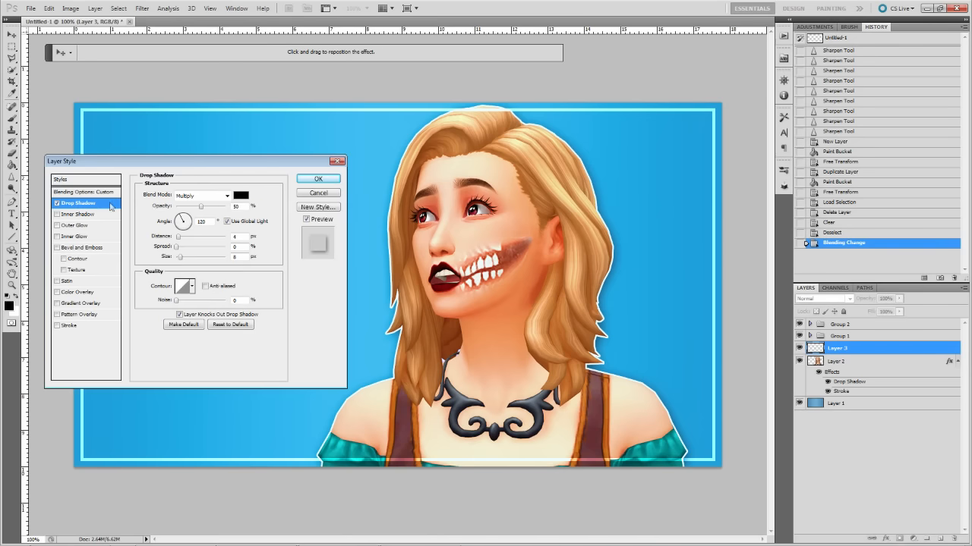
{"action": "left_click", "coordinate": [476, 334]}
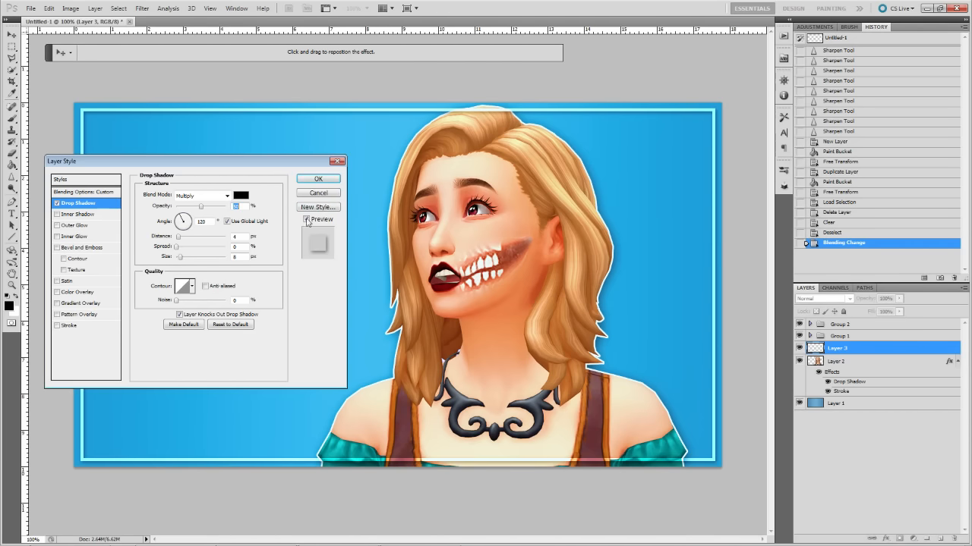
{"action": "left_click_drag", "start_coordinate": [227, 164], "coordinate": [643, 151]}
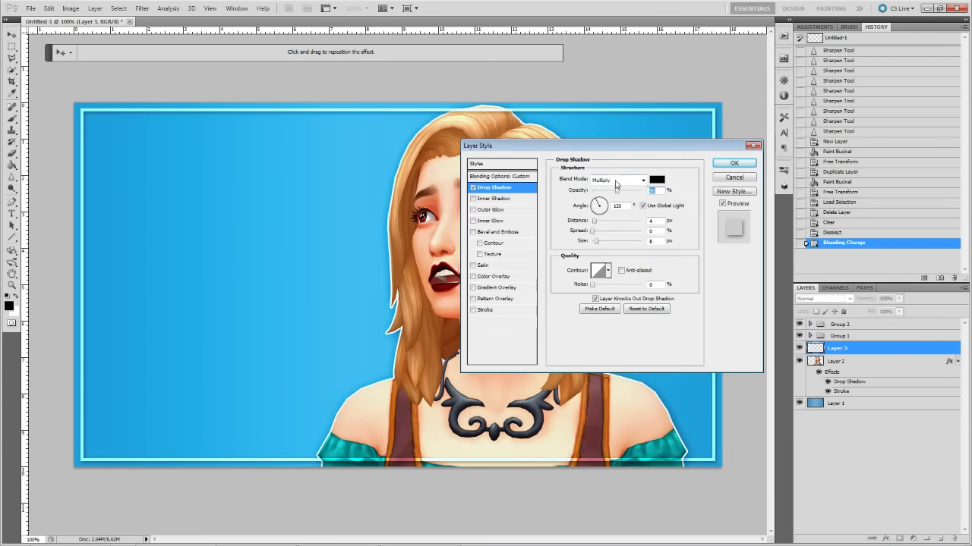
{"action": "mouse_move", "coordinate": [617, 189]}
{"action": "left_mouse_down"}
{"action": "mouse_move", "coordinate": [598, 202]}
{"action": "mouse_move", "coordinate": [608, 200]}
{"action": "left_mouse_up"}
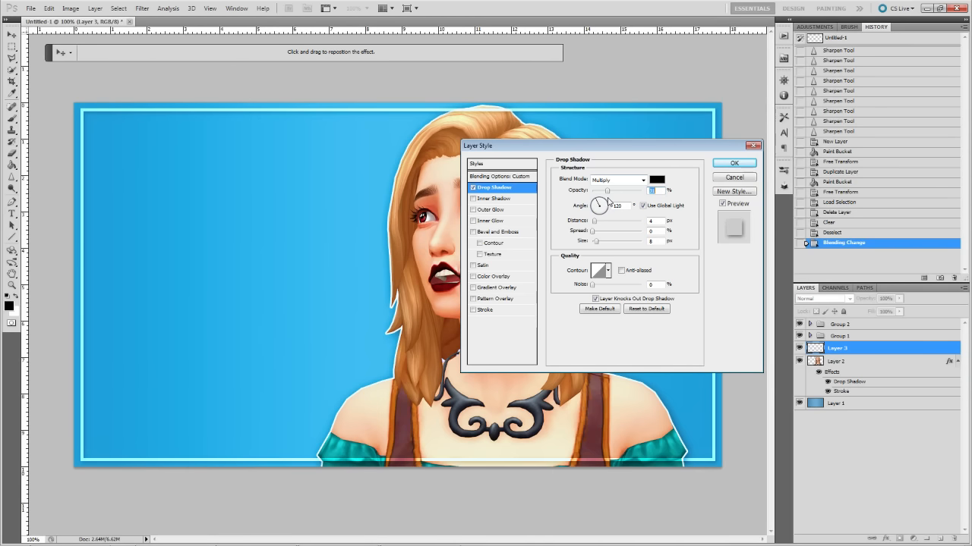
{"action": "left_click_drag", "start_coordinate": [613, 145], "coordinate": [497, 194]}
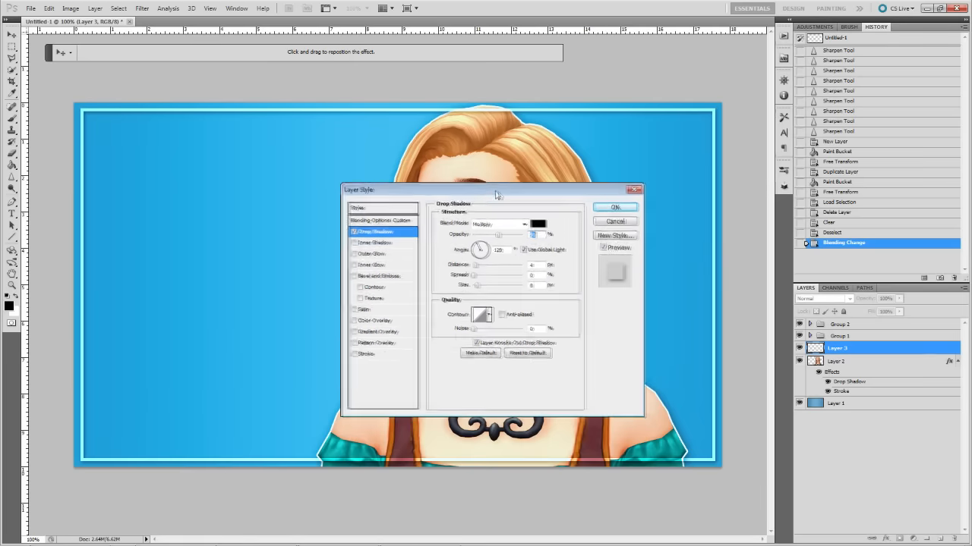
{"action": "left_click_drag", "start_coordinate": [500, 238], "coordinate": [493, 241]}
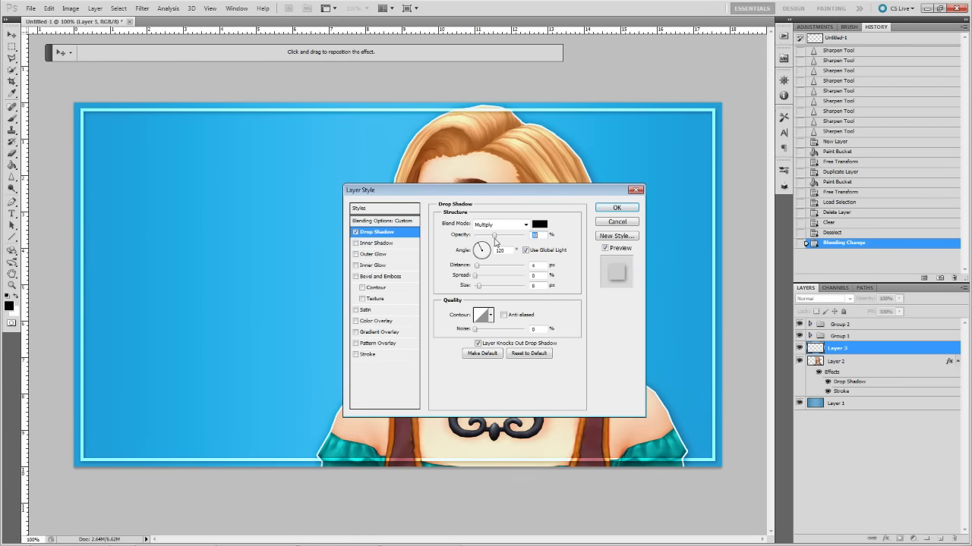
{"action": "left_click", "coordinate": [627, 206]}
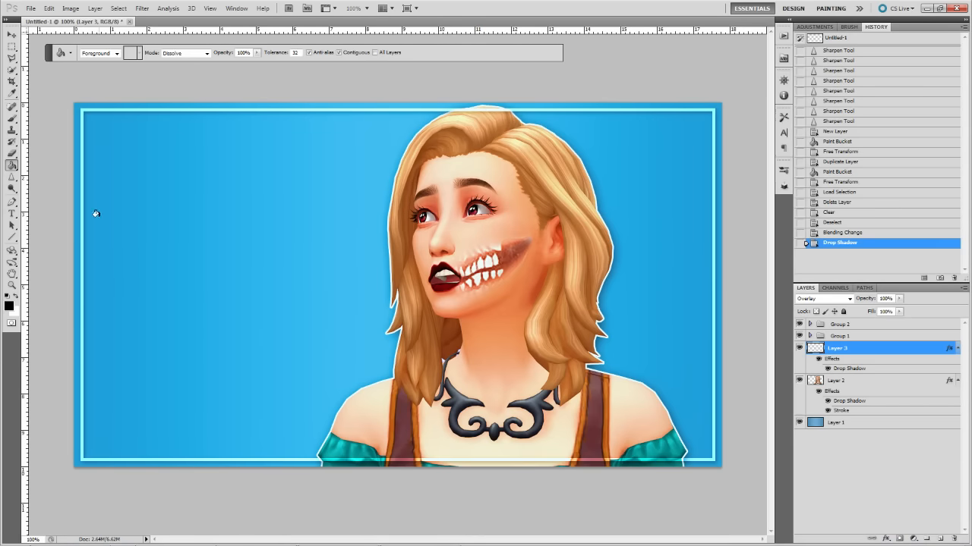
Make white the foreground colour and activate the Type tool.
{"action": "left_click", "coordinate": [16, 296]}
{"action": "left_click", "coordinate": [13, 215]}
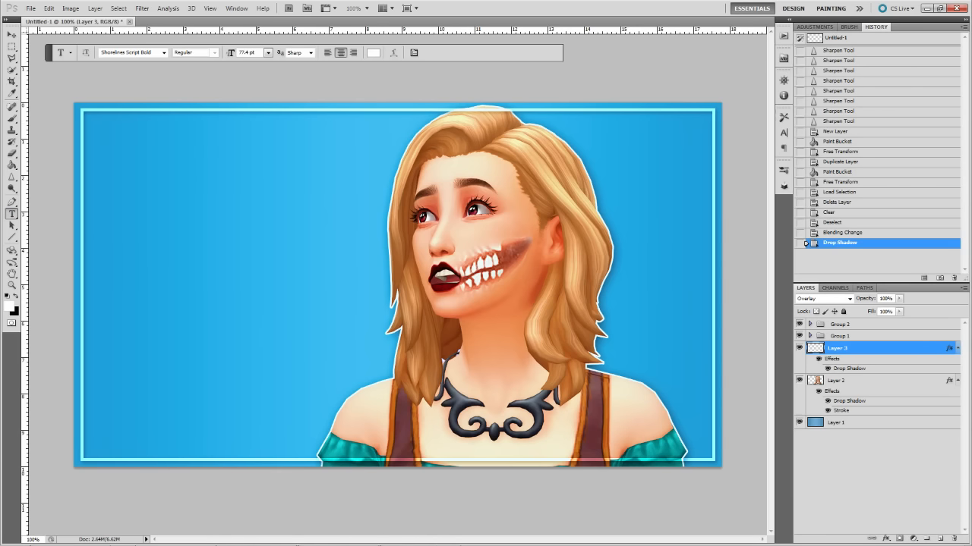
Switch to the My Fonts.docx document in Word and examine its font samples, including Besom 2 and Shorelines Script Bold.
{"action": "left_click", "coordinate": [347, 541]}
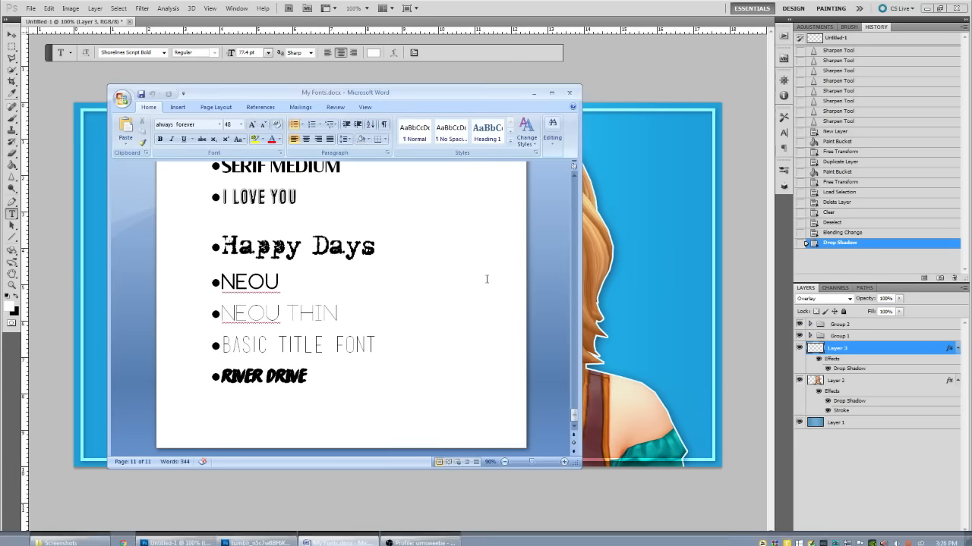
{"action": "scroll", "coordinate": [487, 282], "scroll_direction": "up", "scroll_amount": 20}
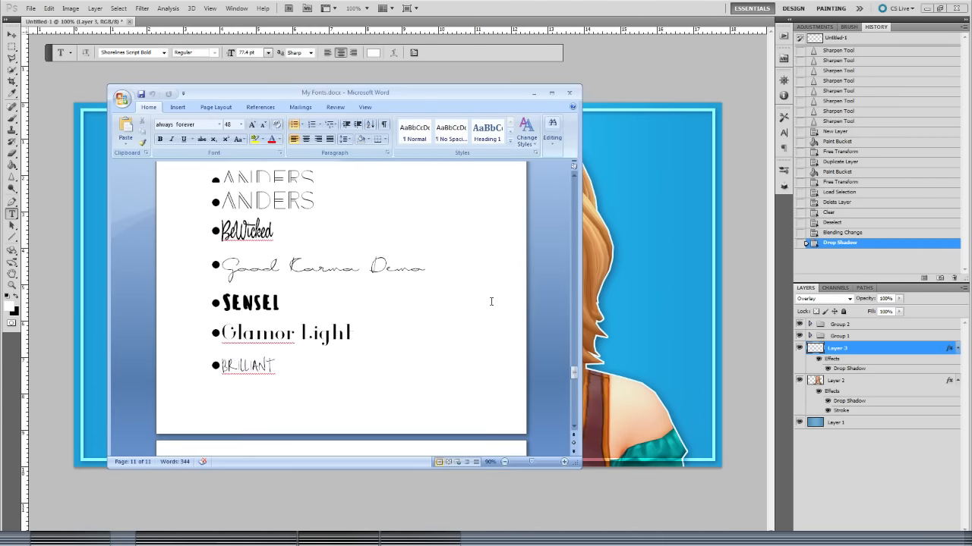
{"action": "scroll", "coordinate": [494, 319], "scroll_direction": "down", "scroll_amount": 10}
{"action": "scroll", "coordinate": [495, 332], "scroll_direction": "down", "scroll_amount": 10}
{"action": "scroll", "coordinate": [402, 392], "scroll_direction": "up", "scroll_amount": 3}
{"action": "scroll", "coordinate": [402, 392], "scroll_direction": "down", "scroll_amount": 5}
{"action": "scroll", "coordinate": [415, 342], "scroll_direction": "up", "scroll_amount": 5}
{"action": "scroll", "coordinate": [415, 342], "scroll_direction": "up", "scroll_amount": 3}
{"action": "left_click_drag", "start_coordinate": [223, 334], "coordinate": [295, 345]}
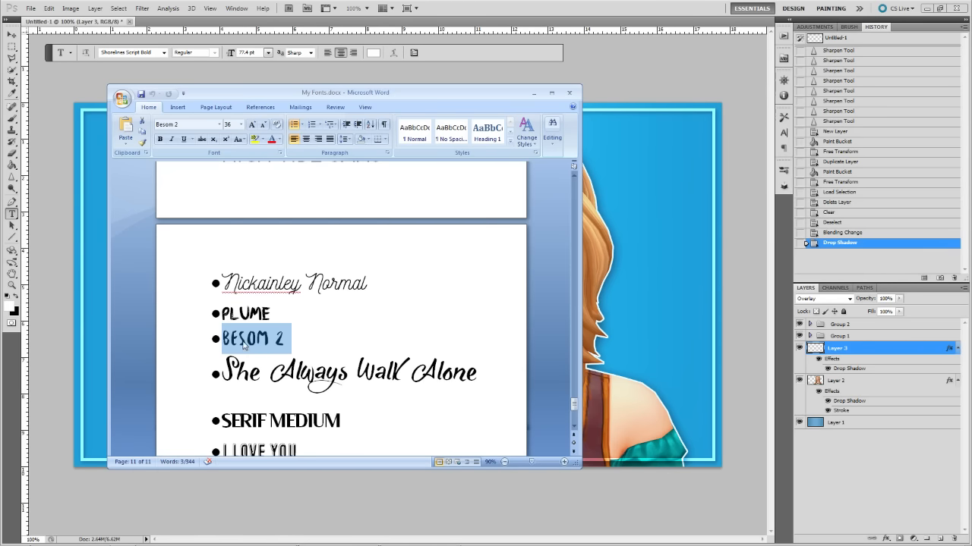
{"action": "left_click", "coordinate": [339, 340]}
{"action": "scroll", "coordinate": [330, 342], "scroll_direction": "down", "scroll_amount": 6}
{"action": "scroll", "coordinate": [328, 342], "scroll_direction": "up", "scroll_amount": 12}
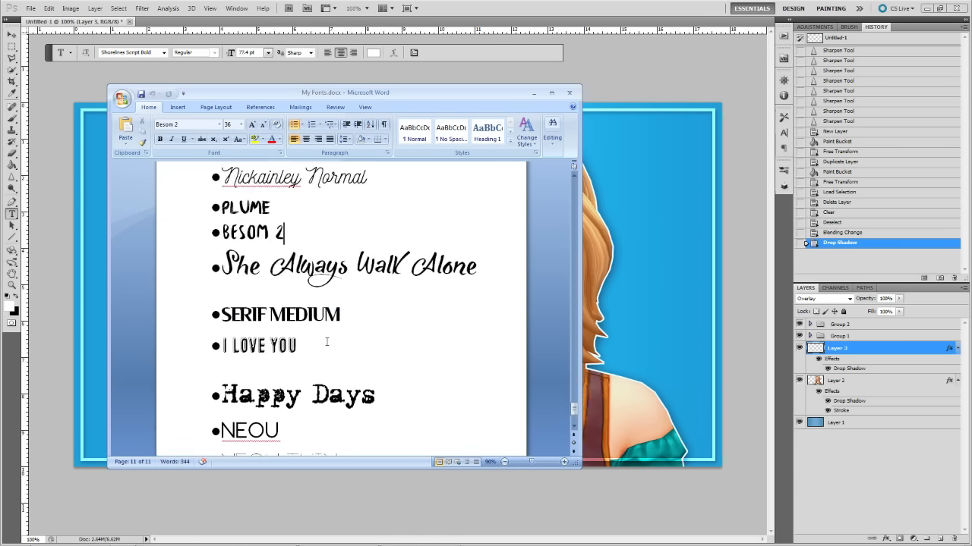
{"action": "left_click_drag", "start_coordinate": [222, 302], "coordinate": [259, 339]}
{"action": "left_click", "coordinate": [234, 304]}
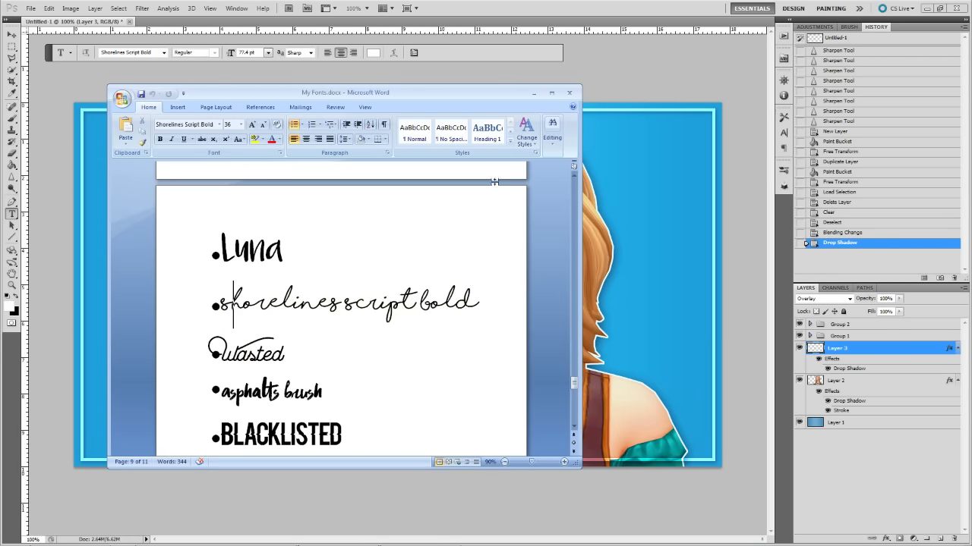
{"action": "left_click", "coordinate": [532, 93]}
Add the white text "MANON" in the Besom 2 font on the blue area beside the Sim.
{"action": "left_click", "coordinate": [200, 297]}
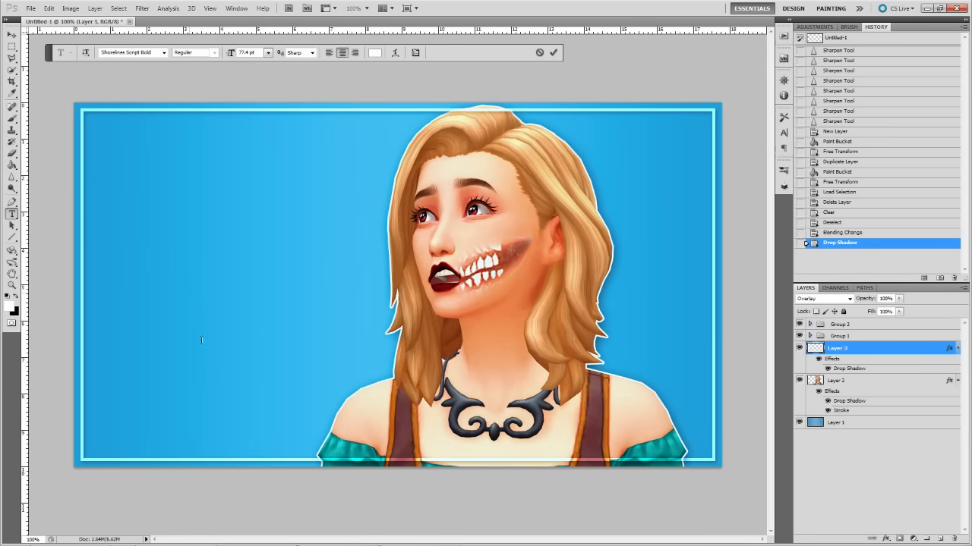
{"action": "left_click", "coordinate": [120, 54]}
{"action": "left_click", "coordinate": [119, 53]}
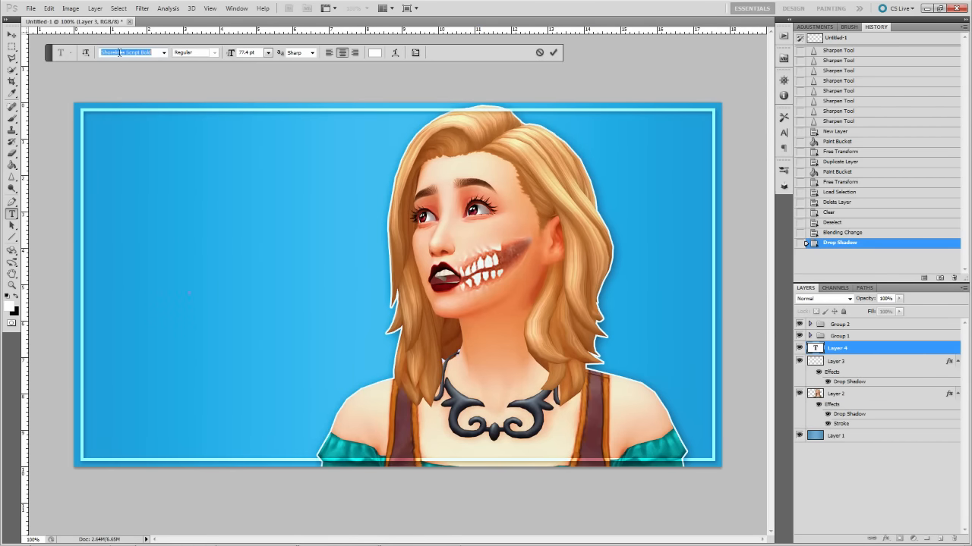
{"action": "type", "text": "Be"}
{"action": "type", "text": "MANON"}
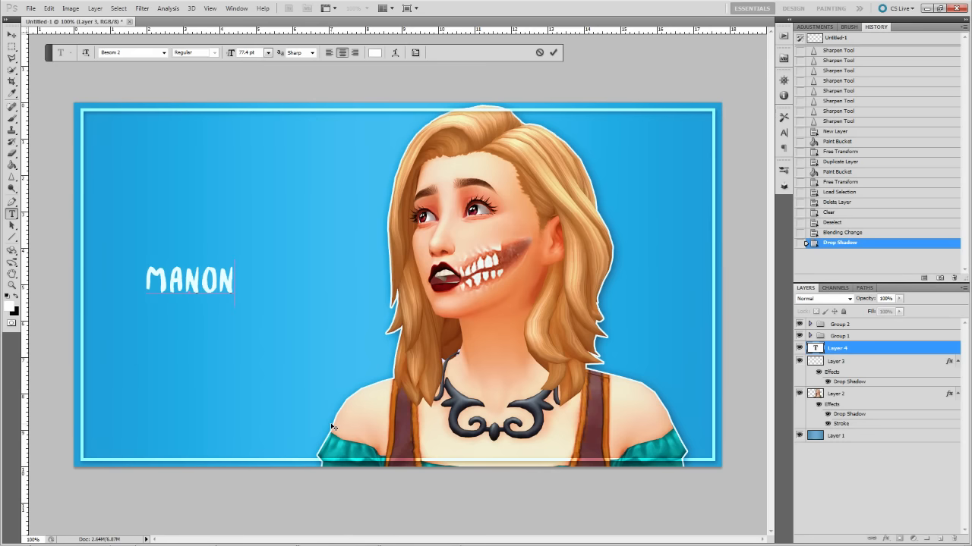
{"action": "key", "text": "ctrl+Return"}
Enlarge the "MANON" text proportionally to about 342% and position it between the frame's edge and the Sim's hair.
{"action": "key", "text": "ctrl+t"}
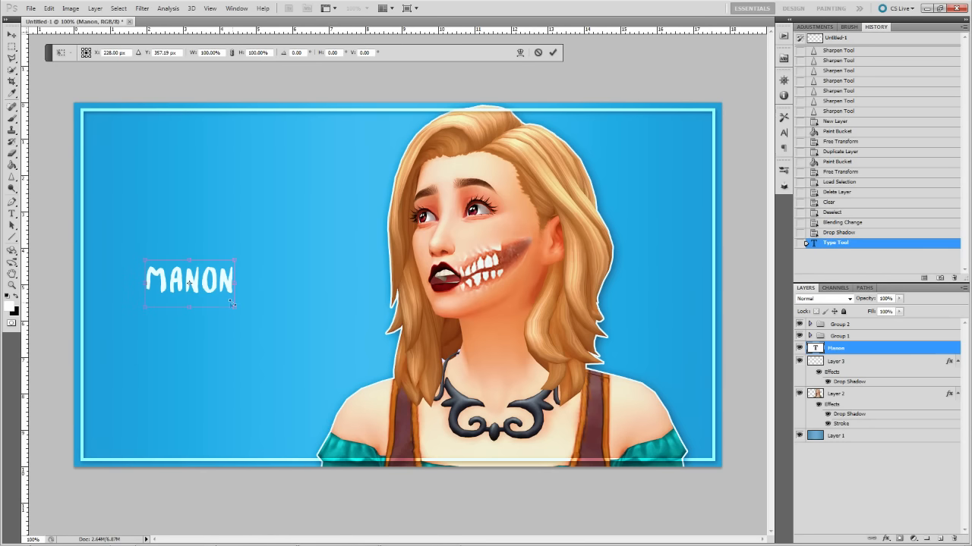
{"action": "left_click_drag", "start_coordinate": [232, 305], "coordinate": [403, 382]}
{"action": "left_click_drag", "start_coordinate": [339, 334], "coordinate": [328, 324]}
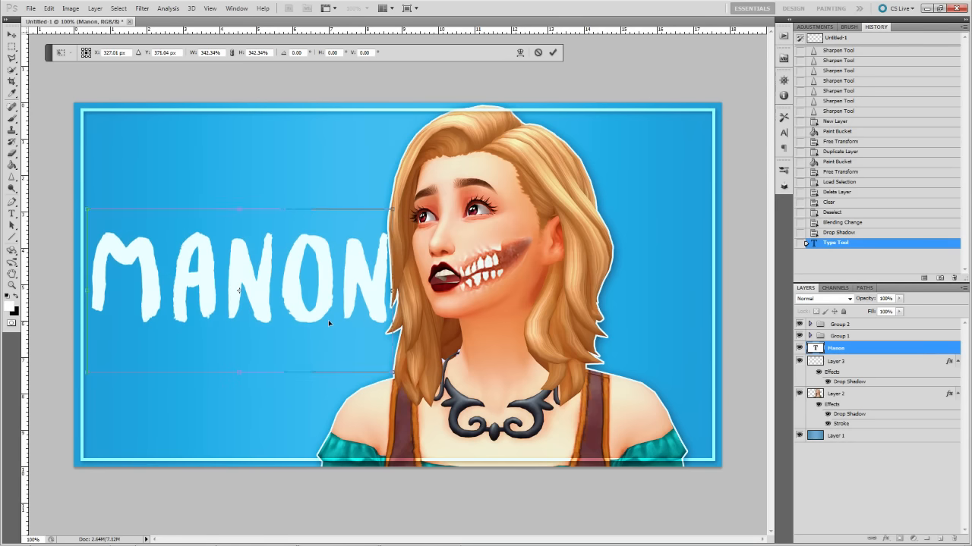
{"action": "key", "text": "Return"}
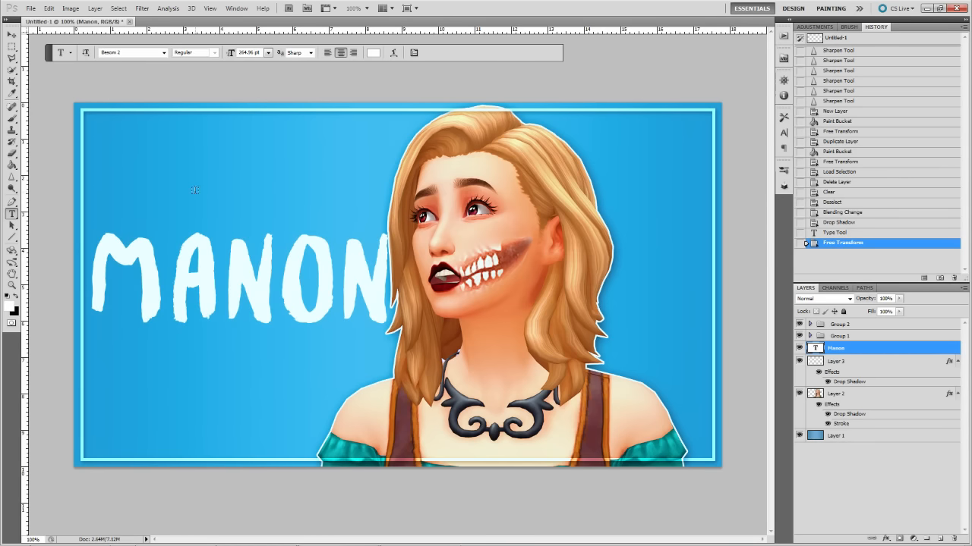
Start a new text above "MANON" in the Shorelines Script Bold font and try it out with the letters "fd".
{"action": "left_click", "coordinate": [238, 212]}
{"action": "left_click", "coordinate": [119, 52]}
{"action": "type", "text": "Shorelines Script Bold"}
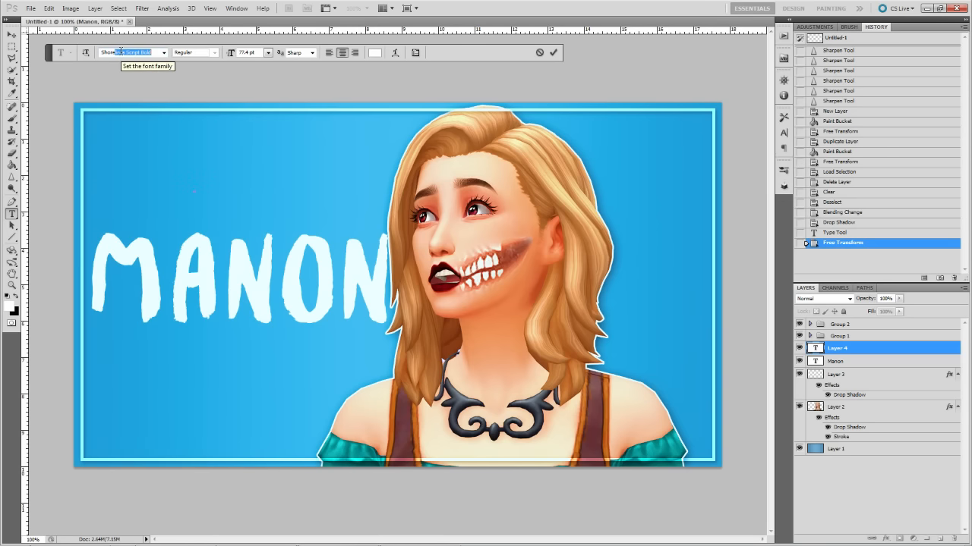
{"action": "key", "text": "Return"}
{"action": "type", "text": "fd"}
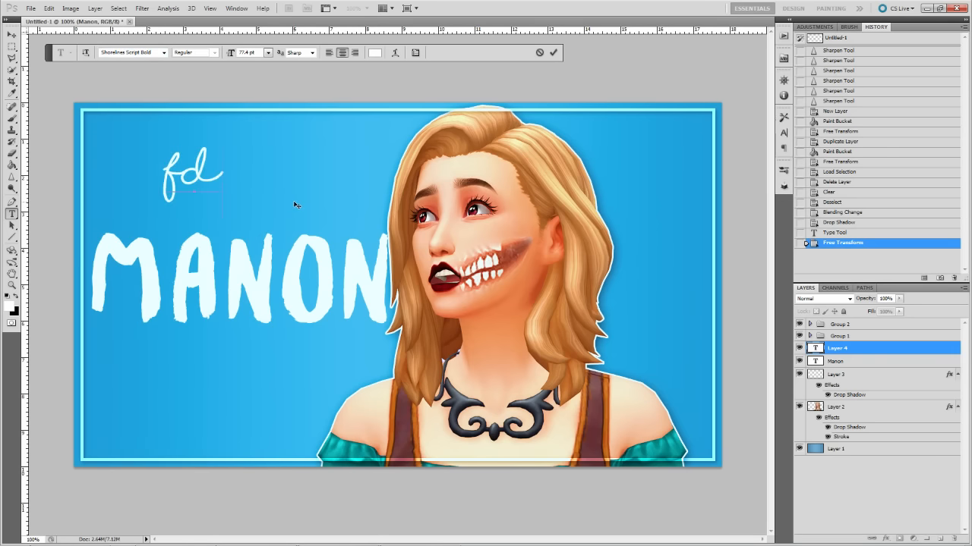
{"action": "key", "text": "BackSpace"}
{"action": "key", "text": "BackSpace"}
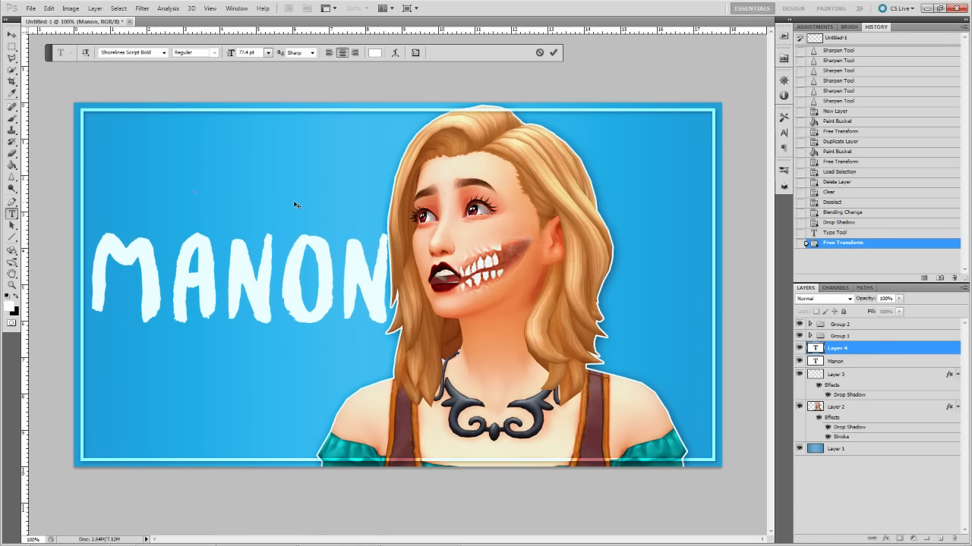
Enter the script text "create a sim" above the "MANON" title.
{"action": "type", "text": "cre"}
{"action": "key", "text": "BackSpace"}
{"action": "key", "text": "BackSpace"}
{"action": "type", "text": "as"}
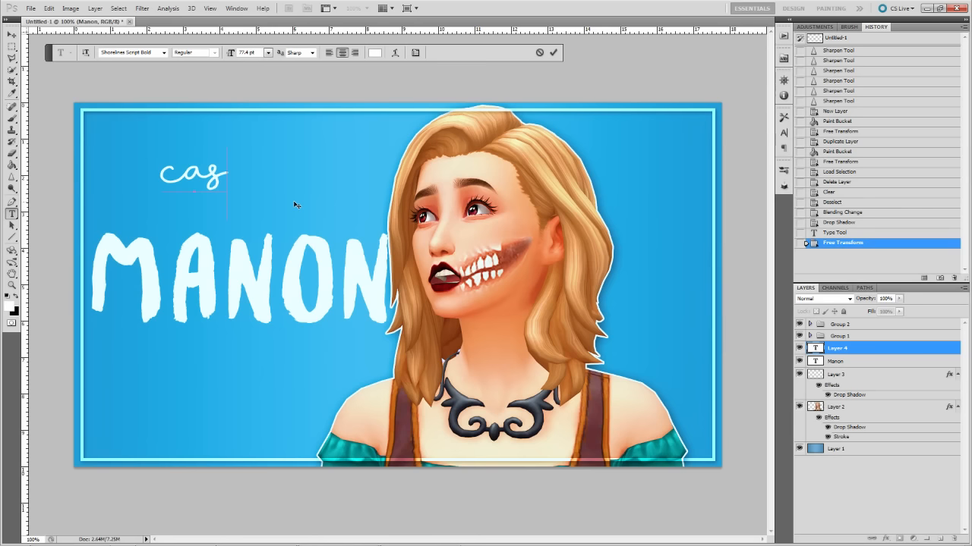
{"action": "key", "text": "BackSpace"}
{"action": "key", "text": "BackSpace"}
{"action": "type", "text": "reate a sim"}
{"action": "key", "text": "ctrl+Return"}
Shrink the "create a sim" text proportionally to about 49 pt, keeping it above "MANON".
{"action": "key", "text": "ctrl+t"}
{"action": "left_click_drag", "start_coordinate": [322, 219], "coordinate": [301, 195]}
{"action": "key", "text": "Return"}
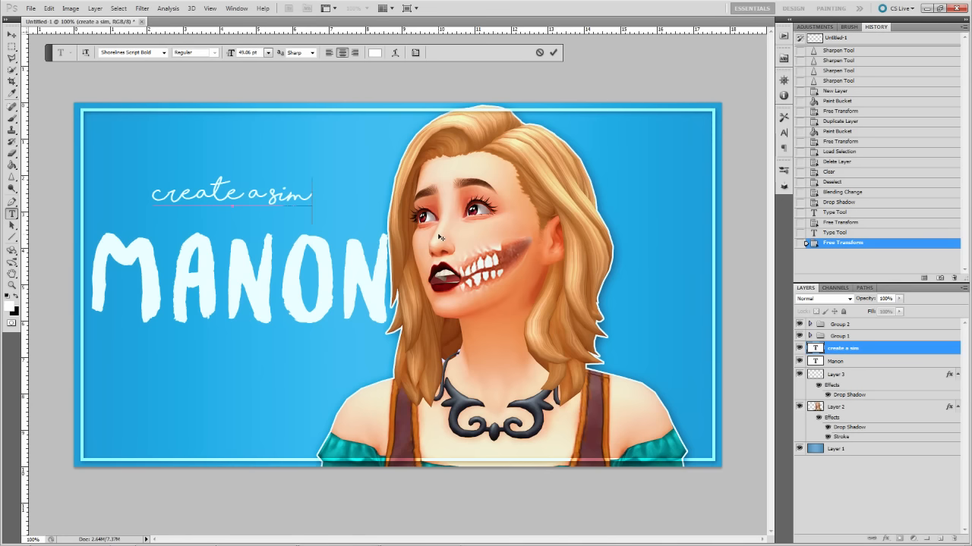
Append a backslash to "create a sim" to add the font's underline swash beneath the words.
{"action": "type", "text": "c"}
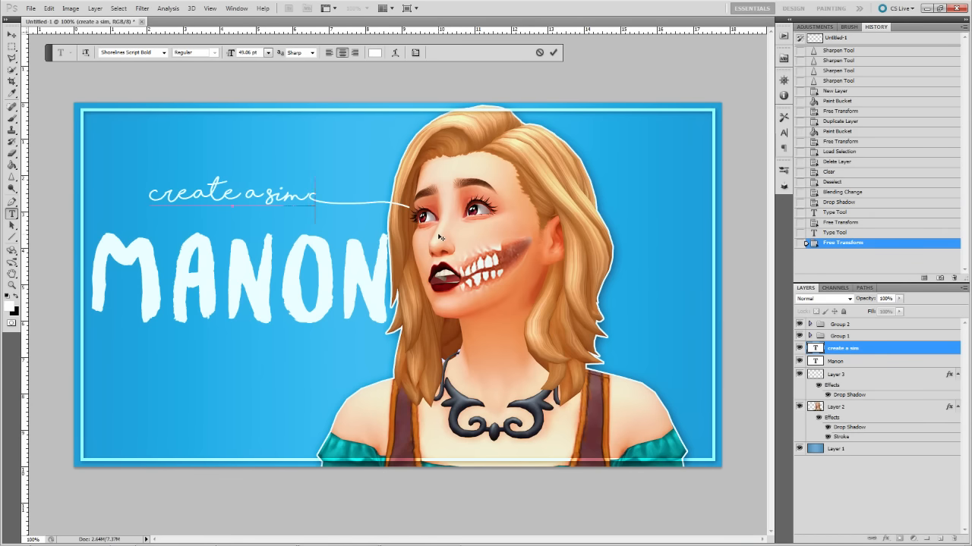
{"action": "key", "text": "BackSpace"}
{"action": "key", "text": "BackSpace"}
{"action": "type", "text": "m"}
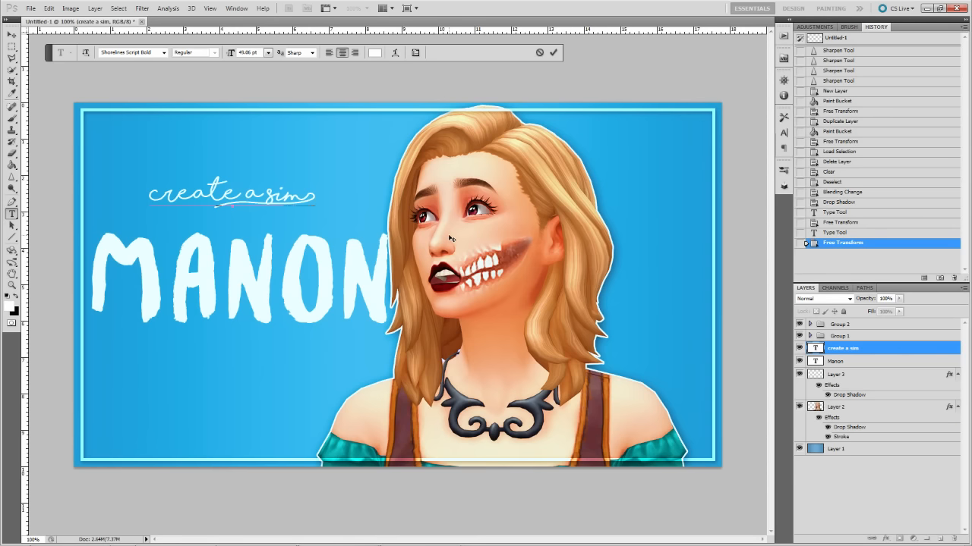
{"action": "type", "text": "\\"}
Enlarge the "create a sim" text proportionally to about 123% and place it along the upper edge of "MANON".
{"action": "key", "text": "ctrl+t"}
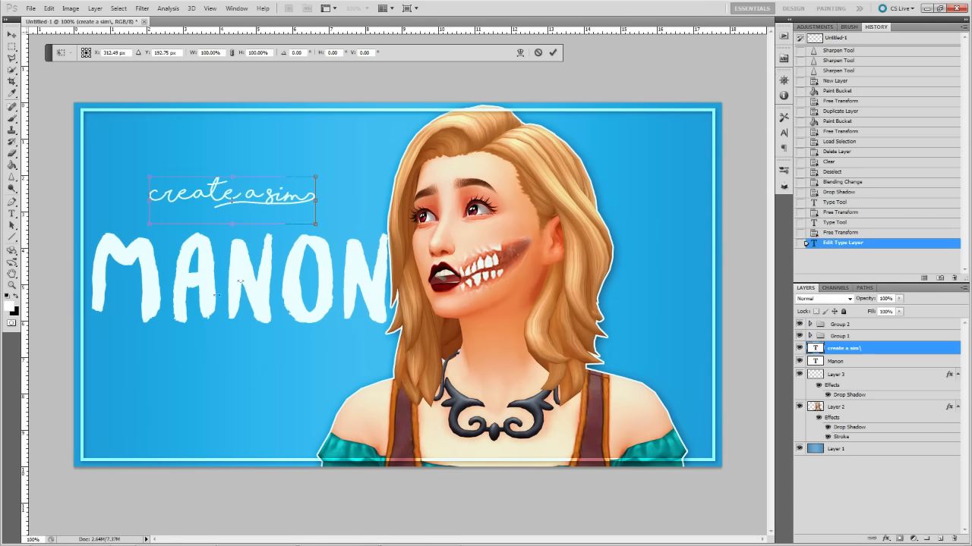
{"action": "left_click_drag", "start_coordinate": [316, 224], "coordinate": [353, 235]}
{"action": "left_click_drag", "start_coordinate": [287, 191], "coordinate": [239, 227]}
{"action": "key", "text": "Up"}
{"action": "key", "text": "Up"}
{"action": "key", "text": "Up"}
{"action": "key", "text": "Up"}
{"action": "key", "text": "Up"}
{"action": "key", "text": "Up"}
{"action": "key", "text": "Up"}
{"action": "key", "text": "Up"}
{"action": "key", "text": "Right"}
{"action": "key", "text": "Right"}
{"action": "key", "text": "Left"}
{"action": "key", "text": "Up"}
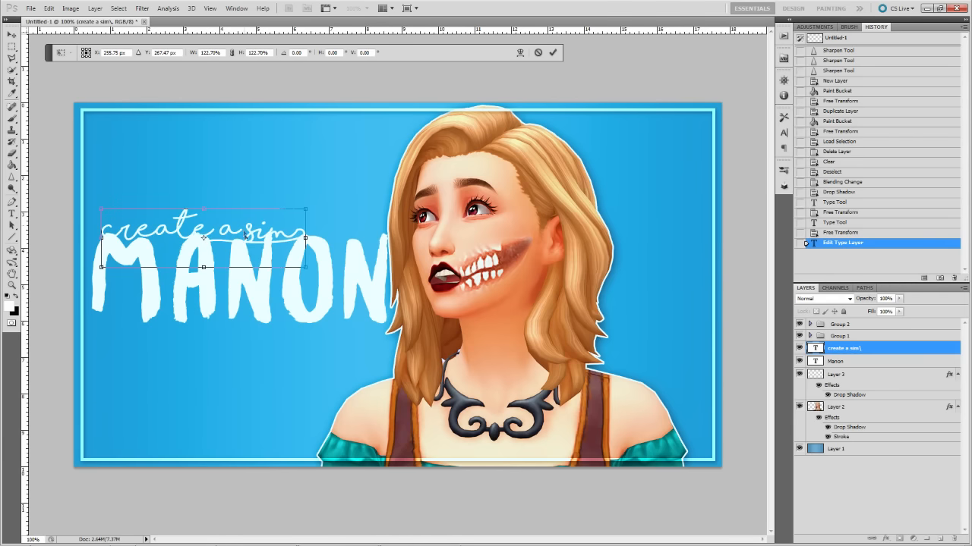
{"action": "key", "text": "Return"}
Add a Multiply drop shadow at 50% opacity to both the "MANON" and "create a sim" text layers.
{"action": "left_click", "coordinate": [856, 363]}
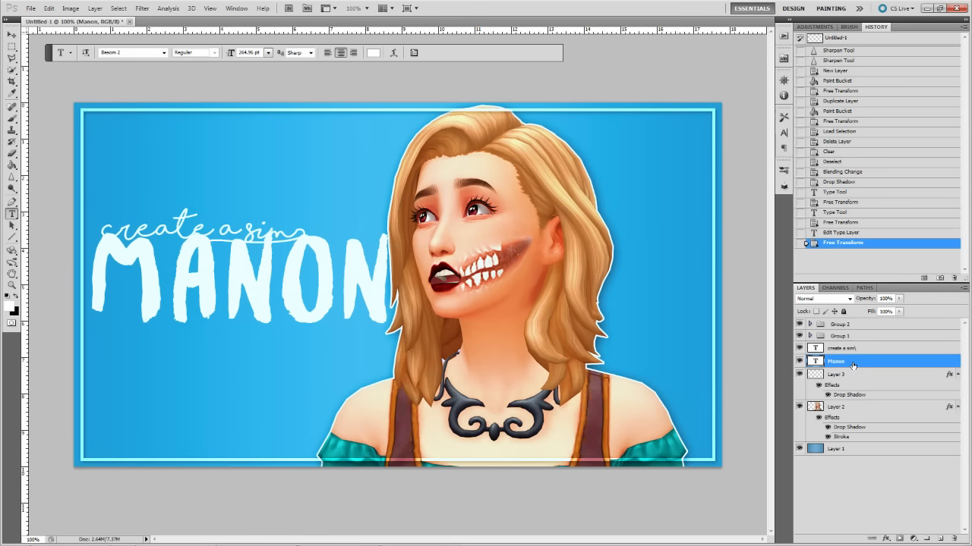
{"action": "double_click", "coordinate": [852, 366]}
{"action": "left_click", "coordinate": [381, 232]}
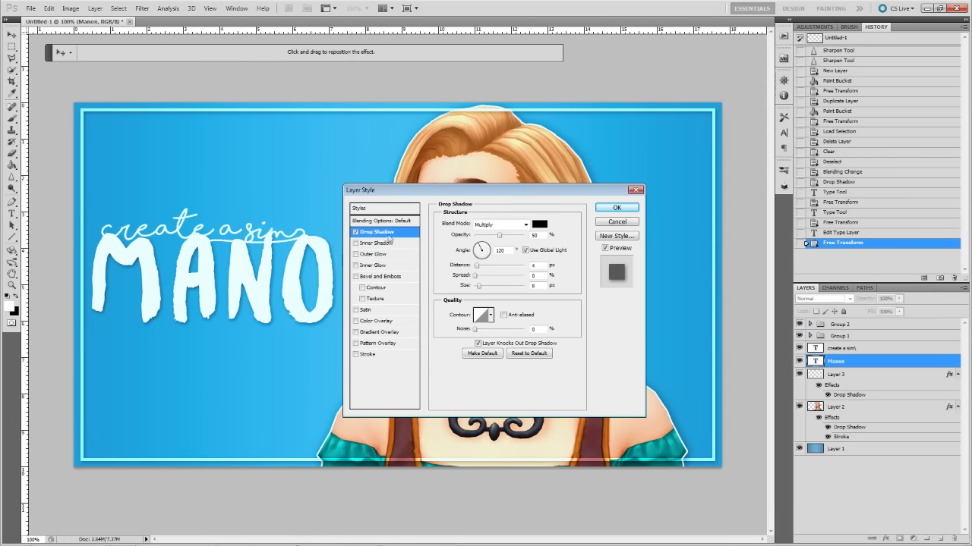
{"action": "left_click", "coordinate": [497, 237]}
{"action": "left_click", "coordinate": [616, 207]}
{"action": "double_click", "coordinate": [873, 349]}
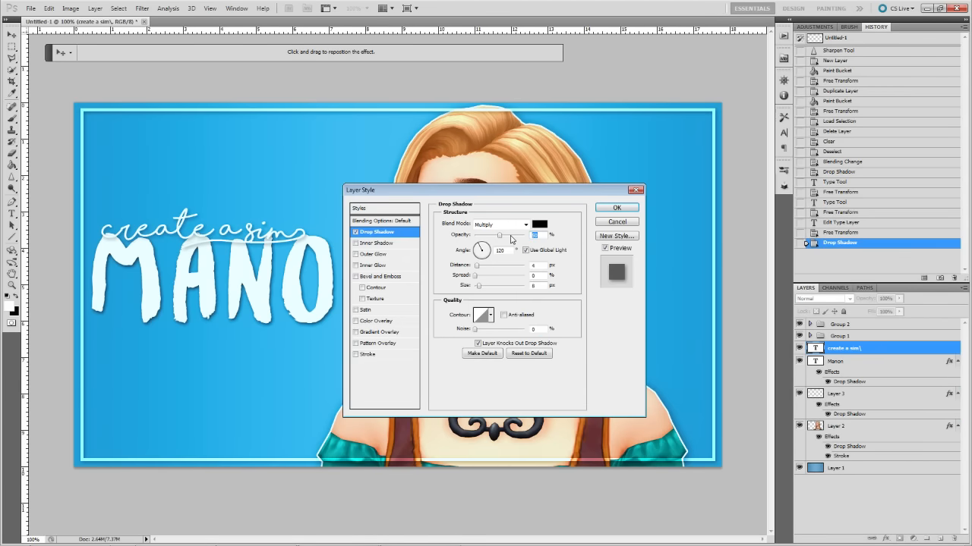
{"action": "key", "text": "Return"}
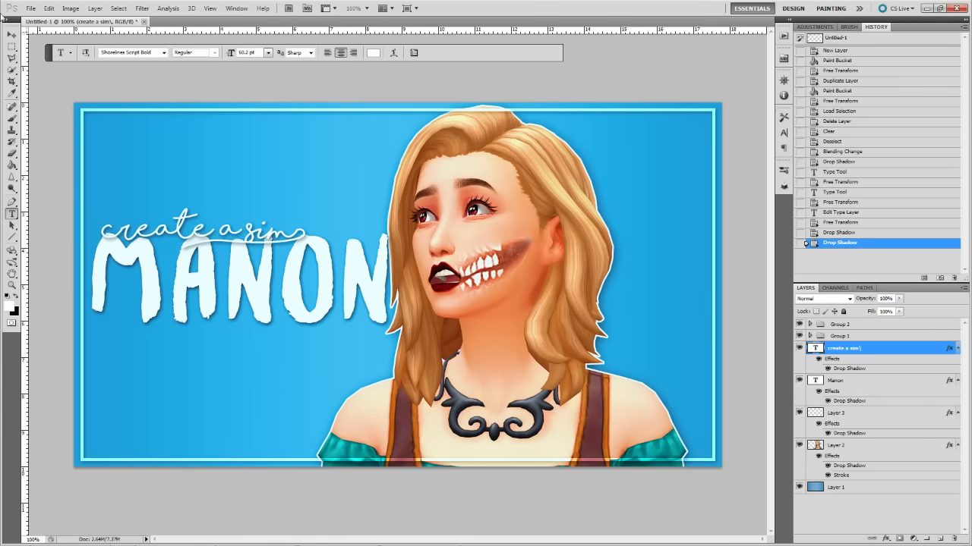
Move the "create a sim" text below "MANON" so it overlaps the lower edge of its last letters.
{"action": "left_click", "coordinate": [12, 35]}
{"action": "left_click_drag", "start_coordinate": [200, 231], "coordinate": [278, 321]}
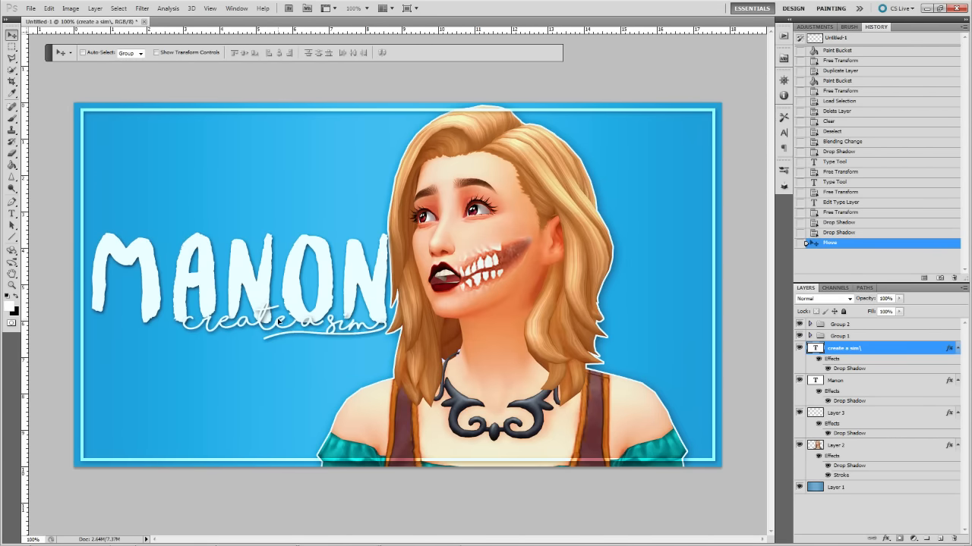
{"action": "mouse_move", "coordinate": [341, 331]}
{"action": "left_mouse_down"}
{"action": "mouse_move", "coordinate": [329, 241]}
{"action": "mouse_move", "coordinate": [345, 241]}
{"action": "mouse_move", "coordinate": [204, 229]}
{"action": "mouse_move", "coordinate": [264, 239]}
{"action": "mouse_move", "coordinate": [360, 334]}
{"action": "left_mouse_up"}
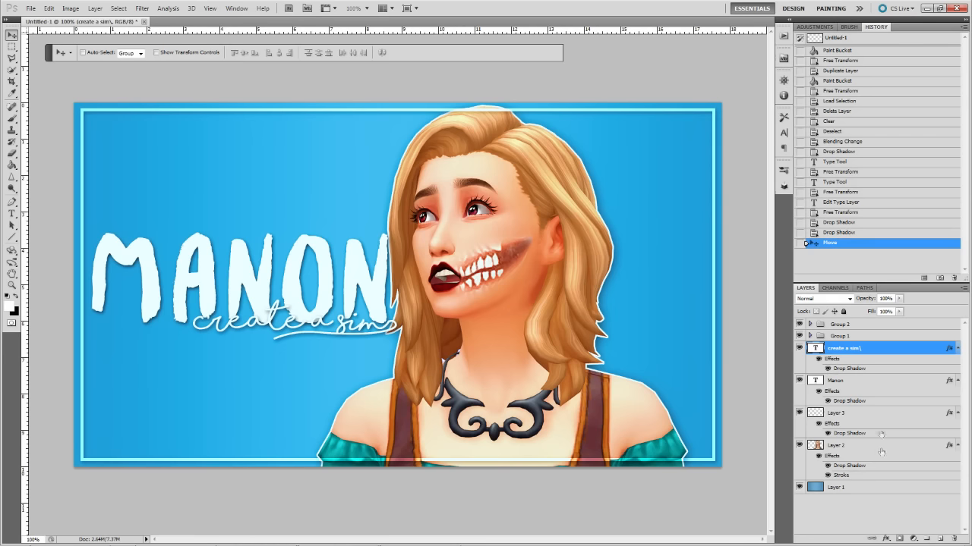
{"action": "left_click_drag", "start_coordinate": [327, 331], "coordinate": [331, 340]}
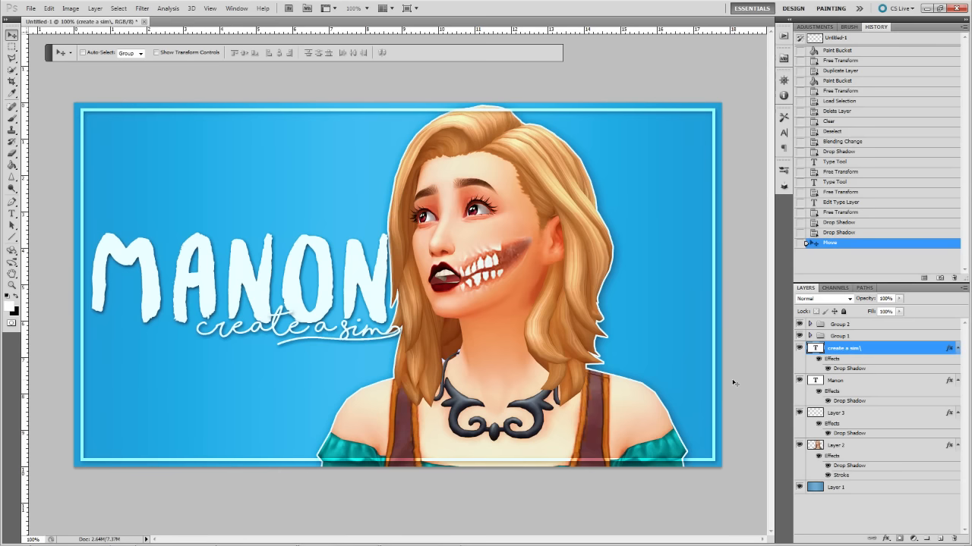
Move the cut-out Sim further right so its centre lies at X 899 px, Y 364 px.
{"action": "left_click", "coordinate": [865, 446]}
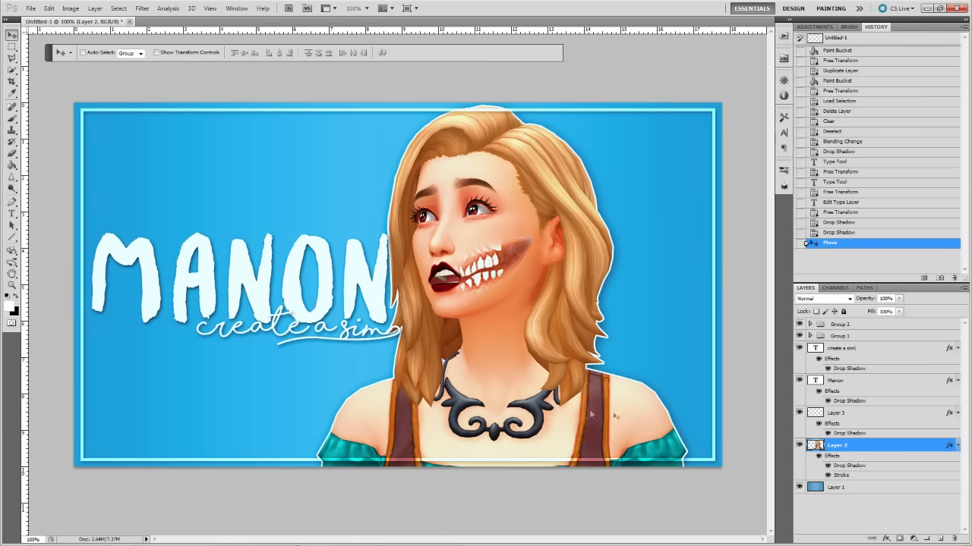
{"action": "key", "text": "ctrl+t"}
{"action": "left_click_drag", "start_coordinate": [529, 427], "coordinate": [557, 429]}
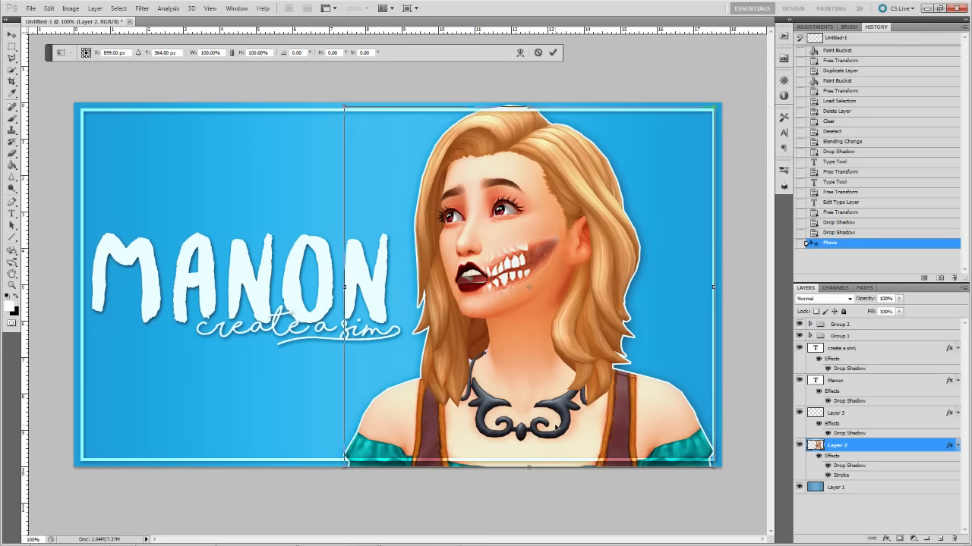
{"action": "key", "text": "Return"}
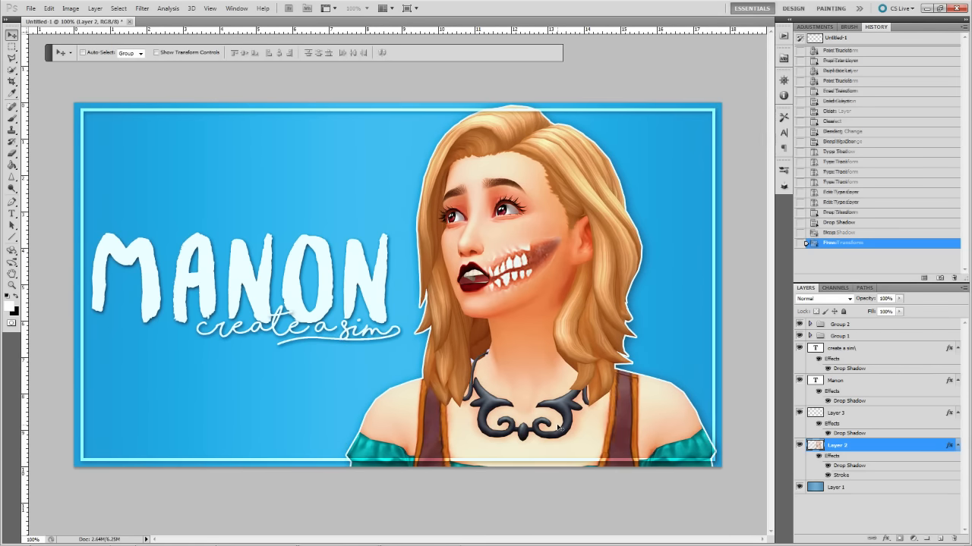
Move the "MANON" and "create a sim" texts together slightly toward the Sim's hair, centred at about X 355 px.
{"action": "left_click", "coordinate": [860, 349]}
{"action": "left_click", "coordinate": [847, 382], "text": "shift"}
{"action": "key", "text": "ctrl+t"}
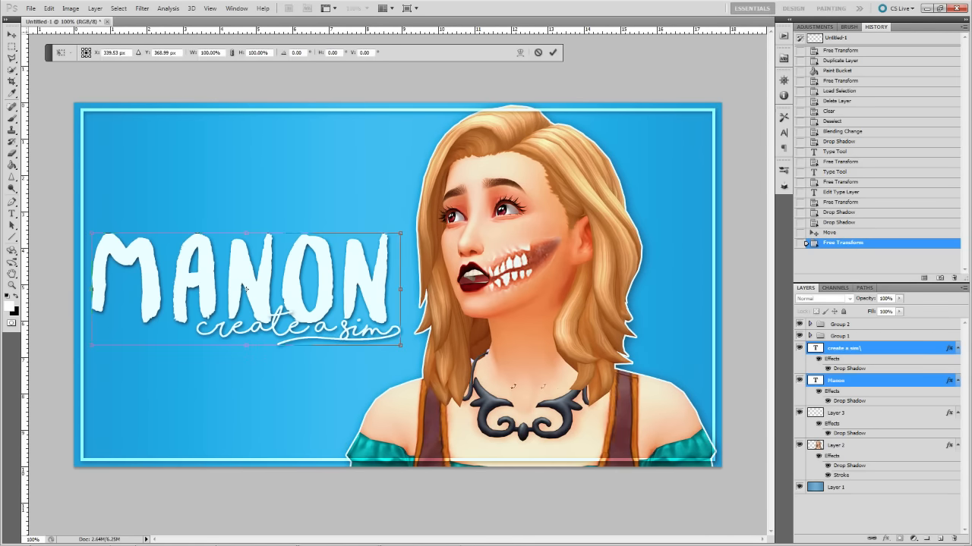
{"action": "left_click_drag", "start_coordinate": [350, 312], "coordinate": [364, 313]}
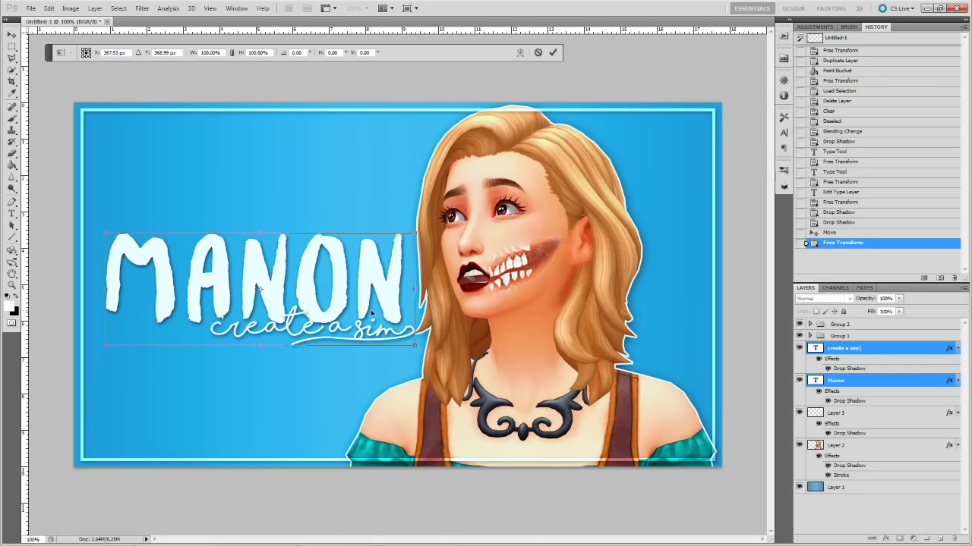
{"action": "key", "text": "Return"}
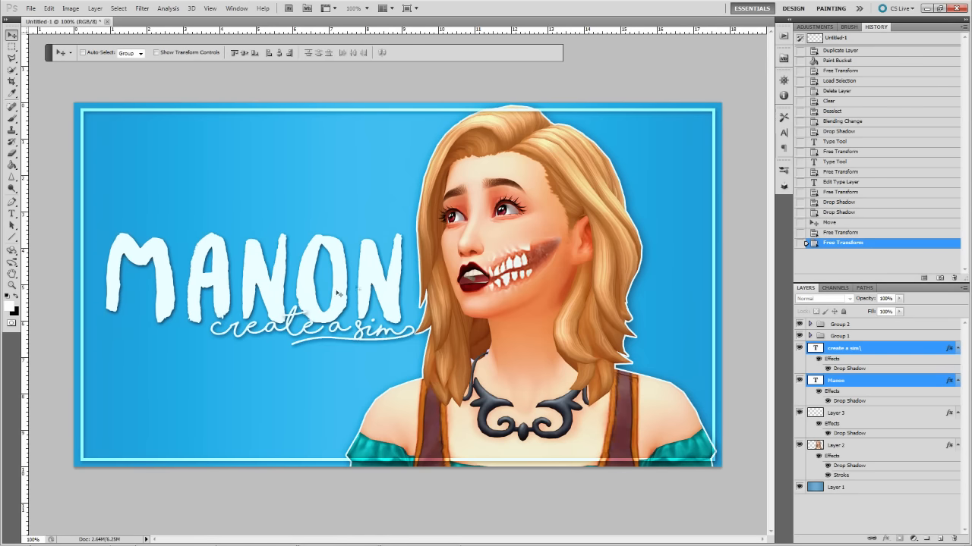
{"action": "key", "text": "ctrl+t"}
{"action": "left_click_drag", "start_coordinate": [364, 311], "coordinate": [356, 309]}
{"action": "key", "text": "Right"}
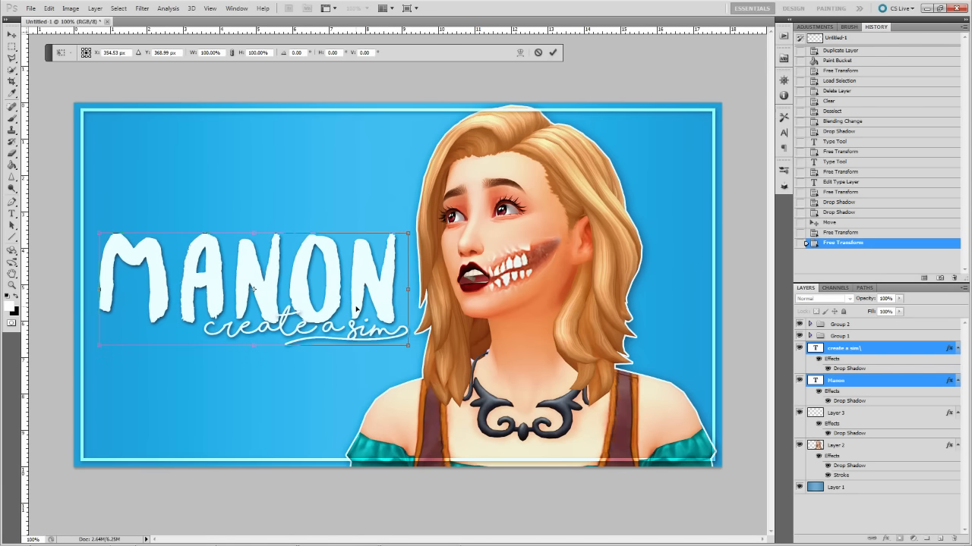
{"action": "key", "text": "Return"}
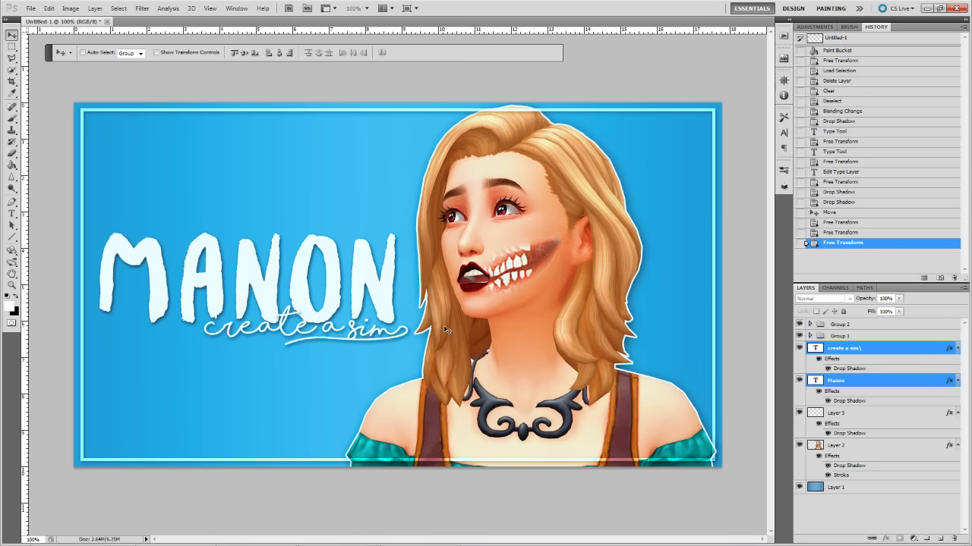
Delete both the "MANON" and "create a sim" text layers.
{"action": "right_click", "coordinate": [873, 349]}
{"action": "left_click", "coordinate": [847, 350]}
{"action": "right_click", "coordinate": [848, 350]}
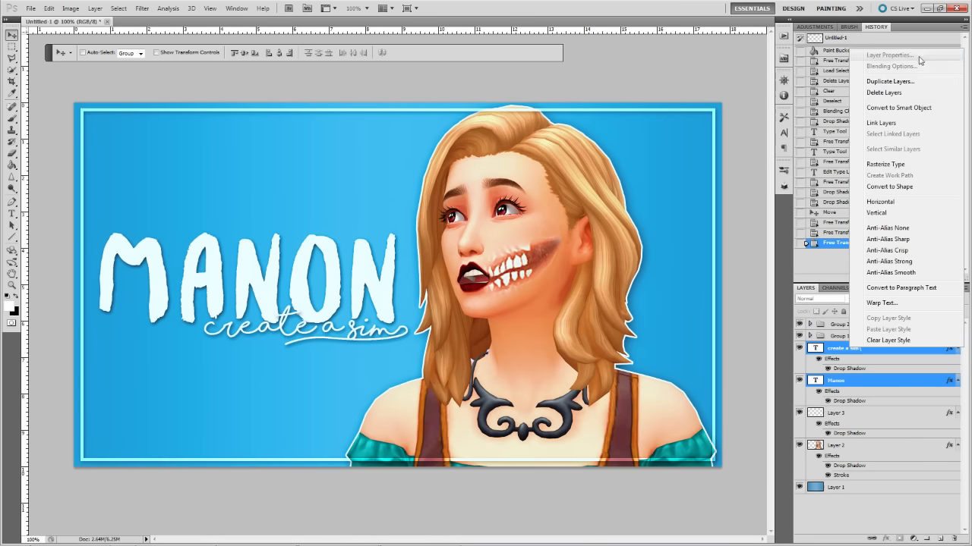
{"action": "left_click", "coordinate": [892, 95]}
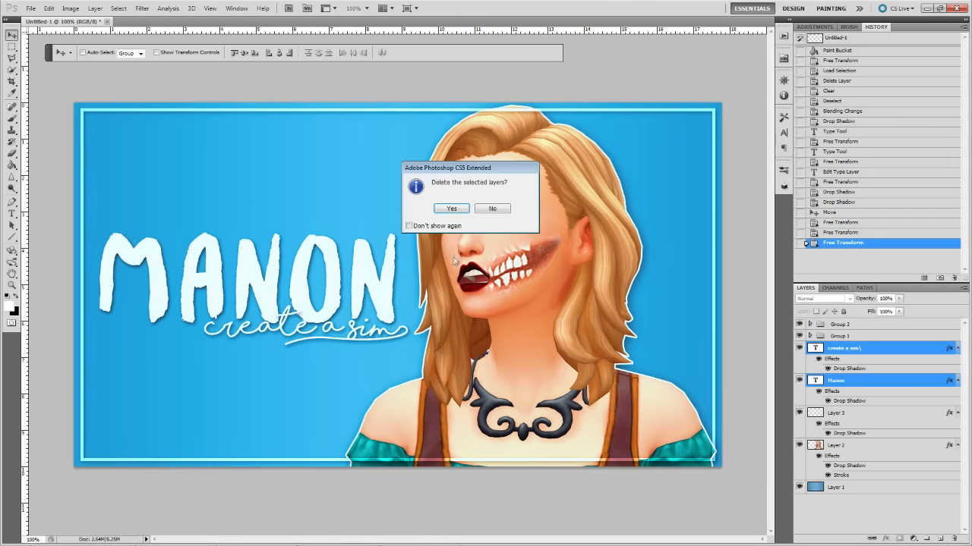
{"action": "left_click", "coordinate": [450, 209]}
Add the white text "MANON" in the Nexa Rust Sans font on the blue area beside the Sim.
{"action": "left_click", "coordinate": [12, 215]}
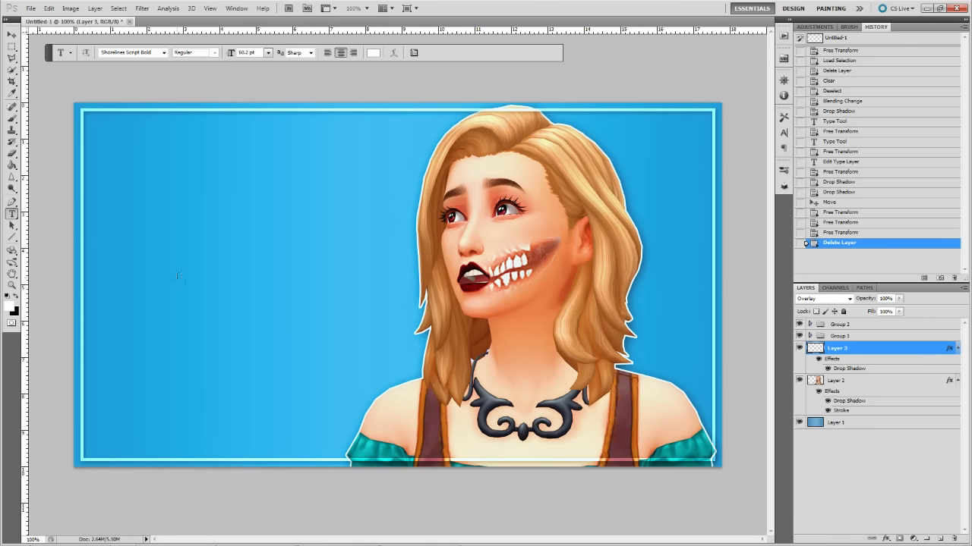
{"action": "left_click", "coordinate": [198, 299]}
{"action": "left_click", "coordinate": [124, 53]}
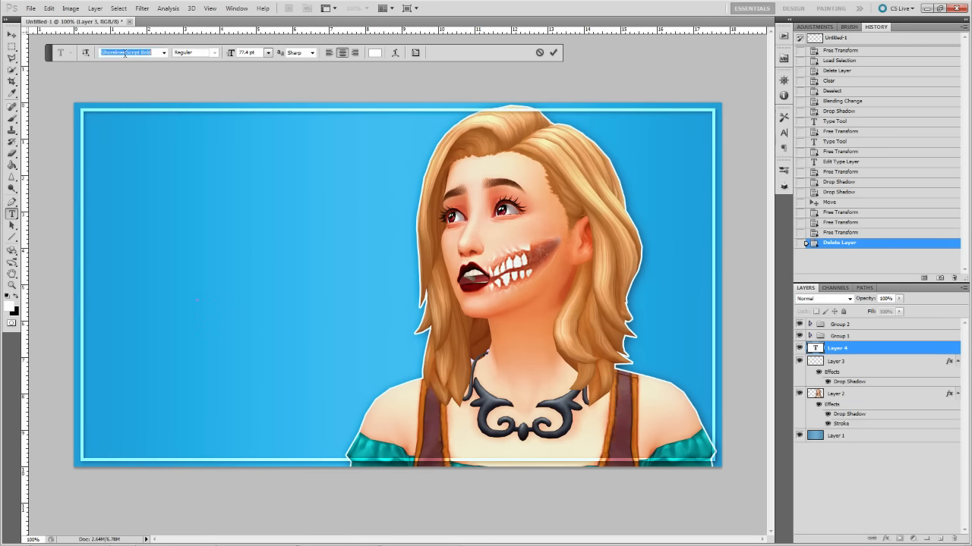
{"action": "type", "text": "Nexa Rust Sans"}
{"action": "key", "text": "Return"}
{"action": "type", "text": "MANON"}
Change the font of the whole "MANON" text to Big John.
{"action": "key", "text": "ctrl+a"}
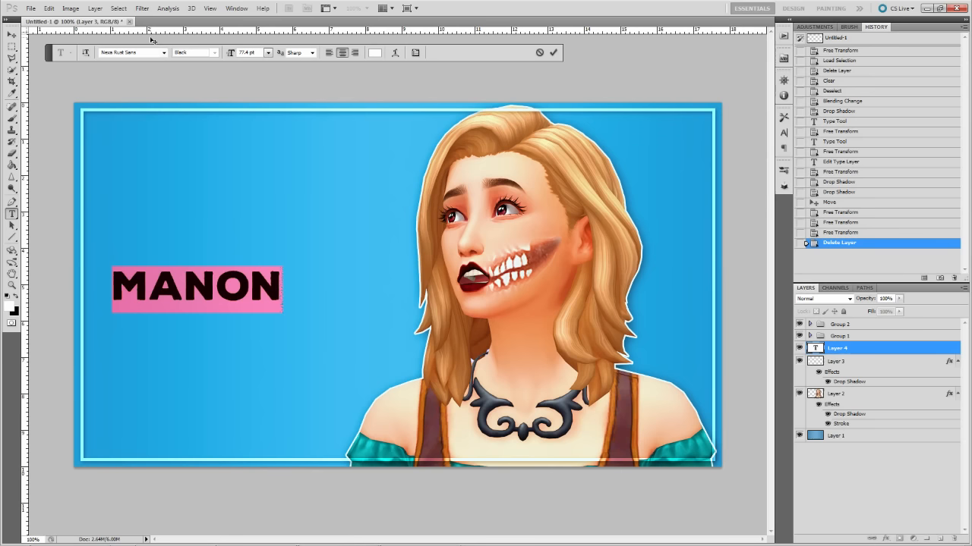
{"action": "left_click", "coordinate": [126, 52]}
{"action": "type", "text": "Big John"}
{"action": "key", "text": "Return"}
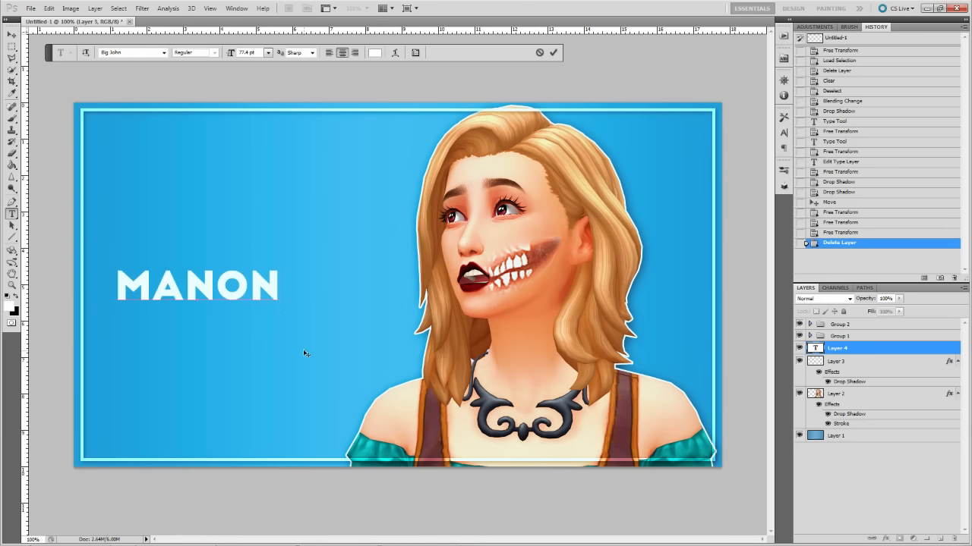
{"action": "key", "text": "ctrl+Return"}
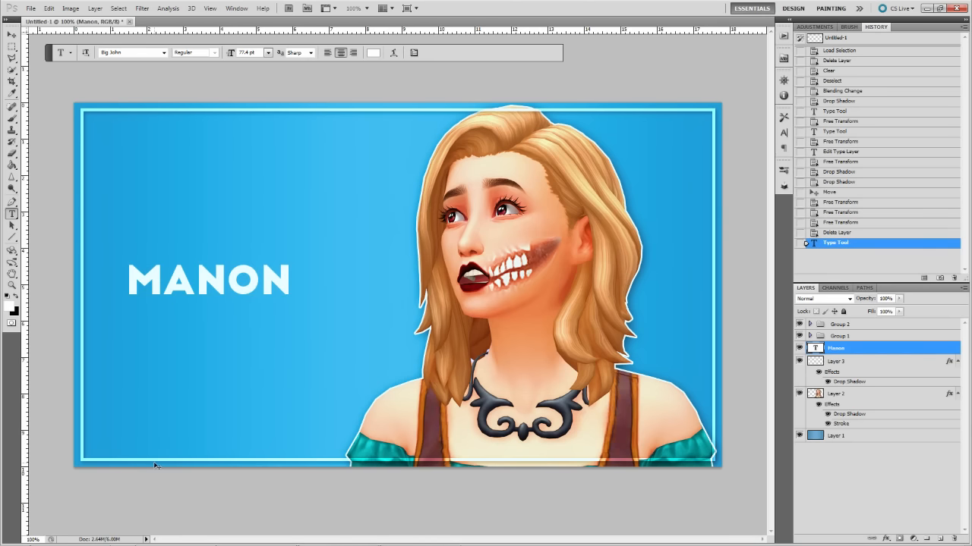
Enlarge the "MANON" text proportionally to about 195% and position it between the frame's edge and the Sim's hair.
{"action": "key", "text": "ctrl+t"}
{"action": "left_click_drag", "start_coordinate": [291, 297], "coordinate": [394, 388]}
{"action": "left_click_drag", "start_coordinate": [332, 299], "coordinate": [314, 297]}
{"action": "left_click_drag", "start_coordinate": [393, 329], "coordinate": [389, 301]}
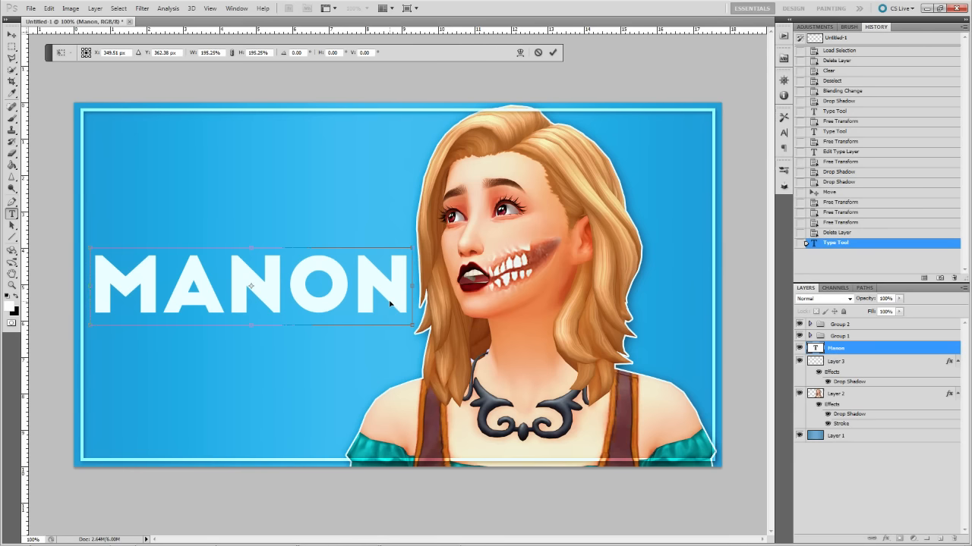
{"action": "key", "text": "Return"}
Add the white text "CREATE A SIM" in the Big John font on the blue area above the "MANON" title.
{"action": "left_click", "coordinate": [302, 220]}
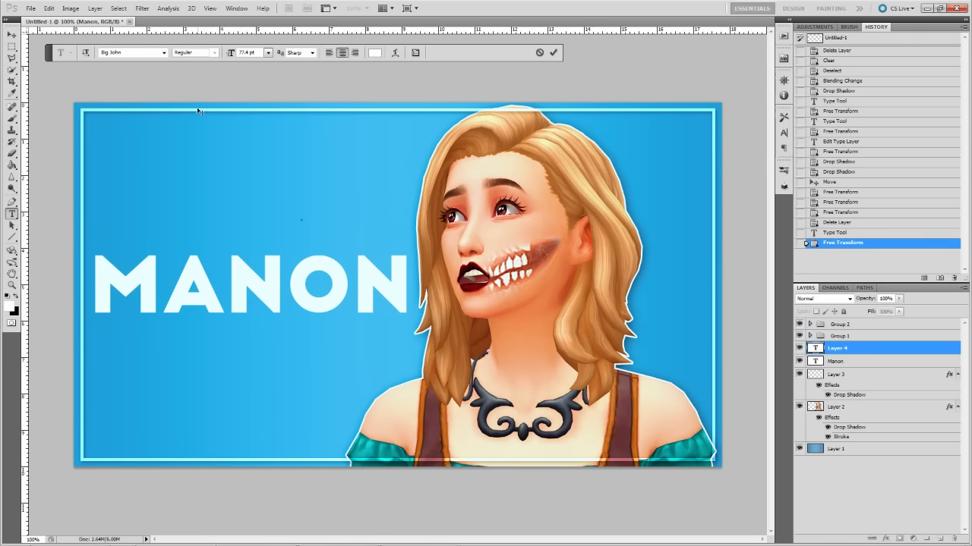
{"action": "type", "text": "CREA"}
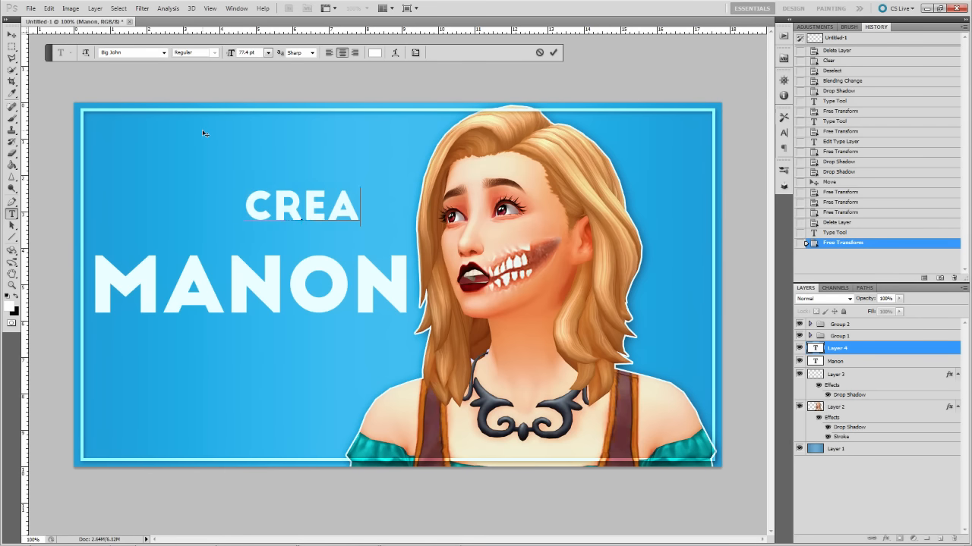
{"action": "type", "text": "TE A SIM"}
{"action": "key", "text": "ctrl+a"}
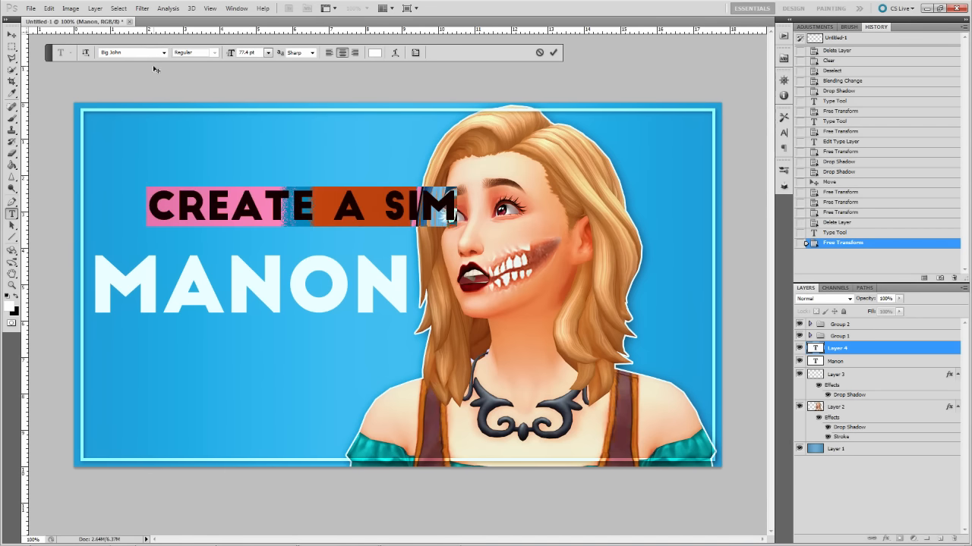
{"action": "left_click", "coordinate": [125, 53]}
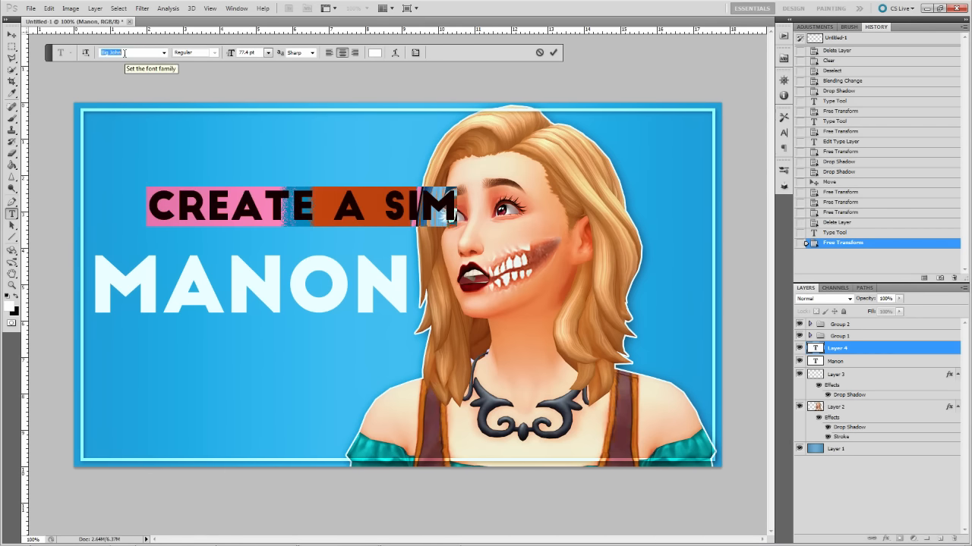
{"action": "left_click", "coordinate": [229, 198]}
{"action": "key", "text": "ctrl+a"}
{"action": "type", "text": "CREA"}
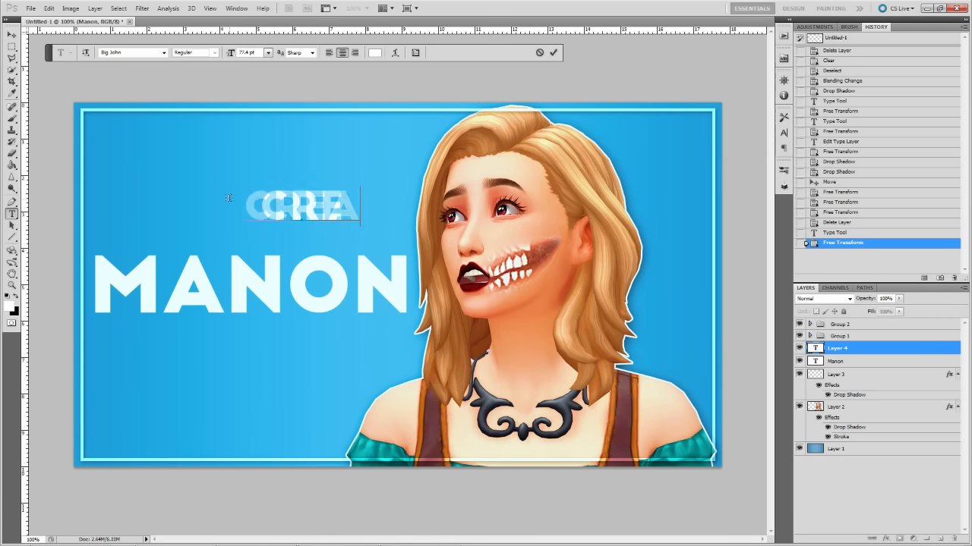
{"action": "type", "text": "TE A SIM"}
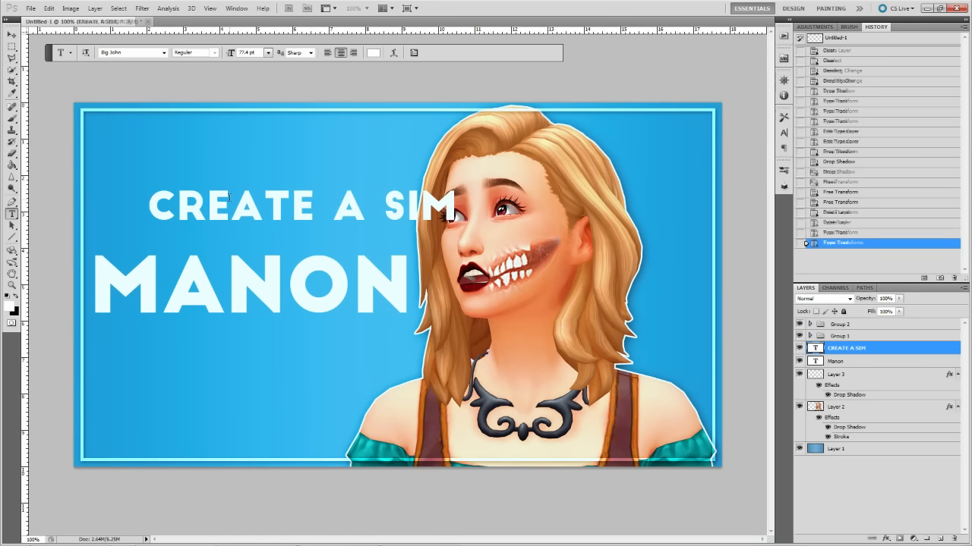
Change the whole "CREATE A SIM" text to the Stellar font and move it closer to the "MANON" title.
{"action": "key", "text": "ctrl+a"}
{"action": "left_click", "coordinate": [129, 50]}
{"action": "type", "text": "Stellar"}
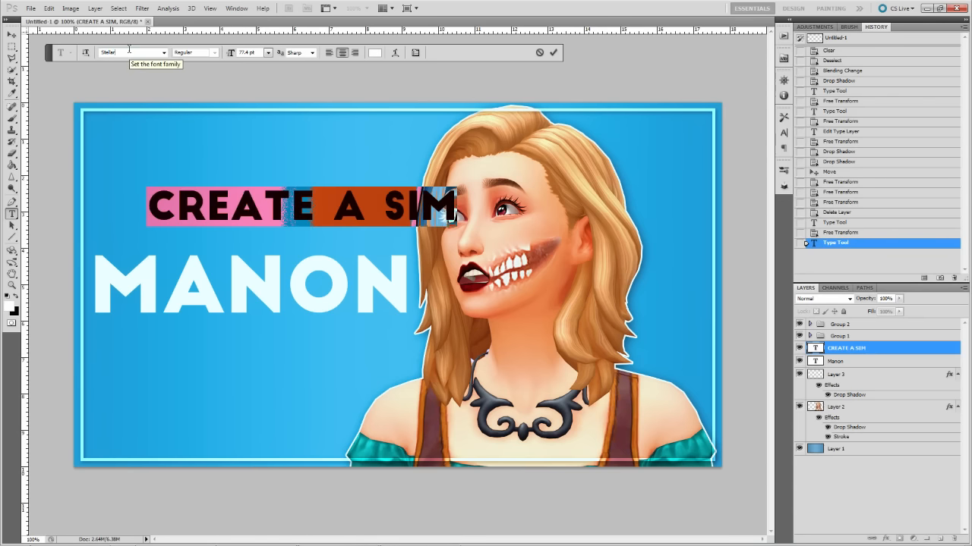
{"action": "key", "text": "Return"}
{"action": "left_click_drag", "start_coordinate": [282, 360], "coordinate": [198, 391]}
Try the High Tide font on the whole "CREATE A SIM" text and nudge the line toward "MANON".
{"action": "key", "text": "ctrl+a"}
{"action": "left_click", "coordinate": [107, 53]}
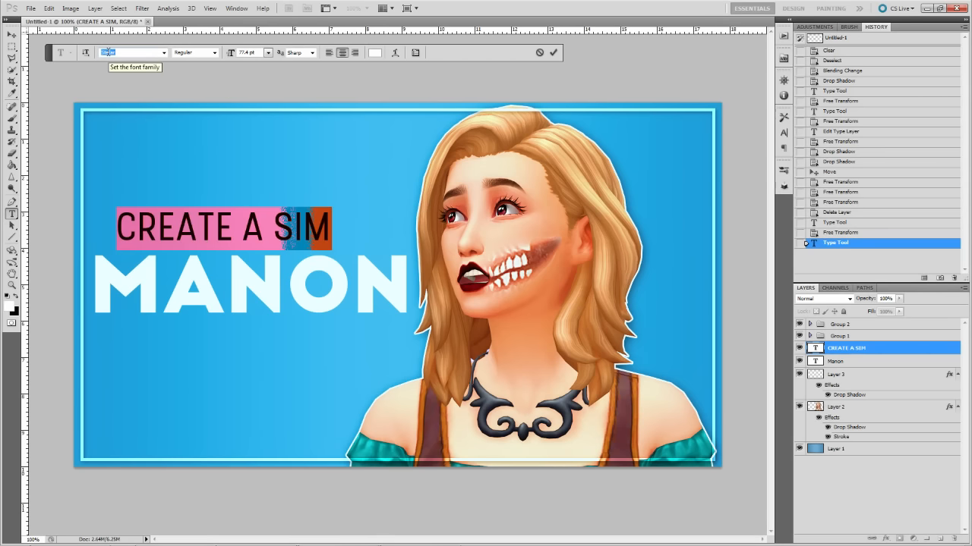
{"action": "type", "text": "hi"}
{"action": "left_click", "coordinate": [163, 52]}
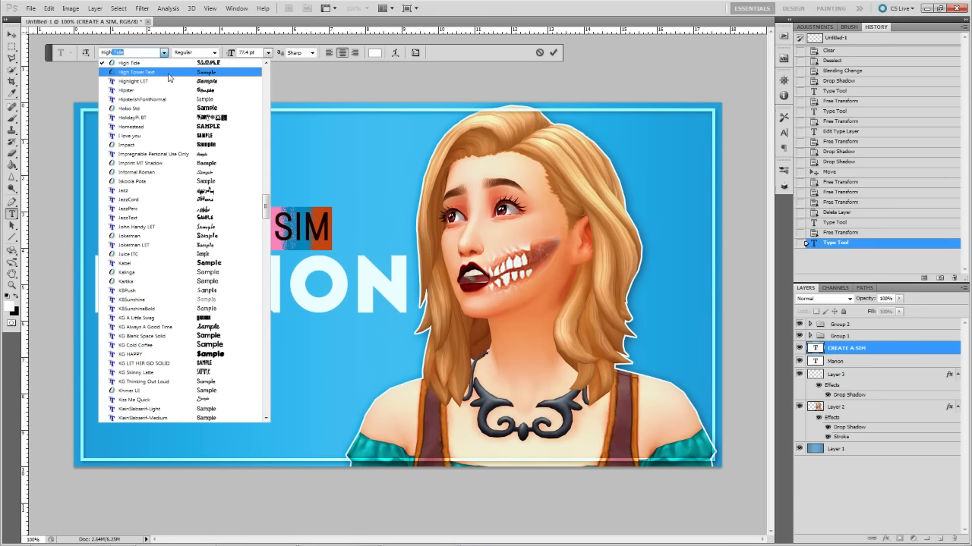
{"action": "scroll", "coordinate": [169, 76], "scroll_direction": "up", "scroll_amount": 1}
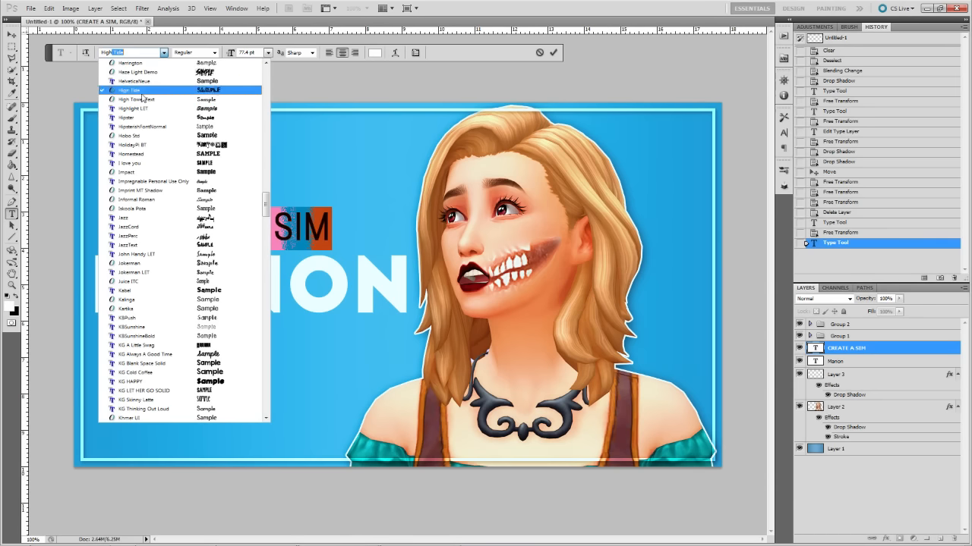
{"action": "left_click", "coordinate": [160, 52]}
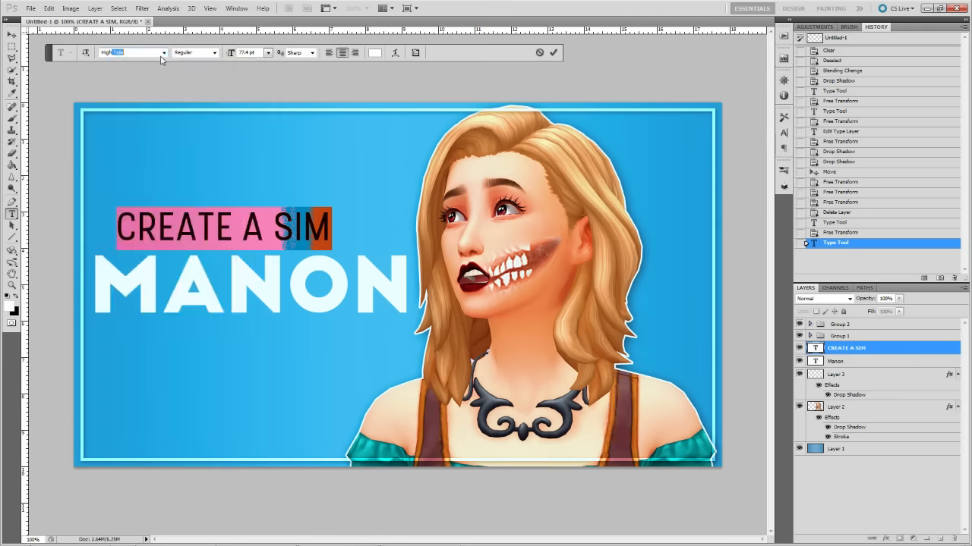
{"action": "left_click", "coordinate": [161, 55]}
{"action": "scroll", "coordinate": [152, 80], "scroll_direction": "up", "scroll_amount": 1}
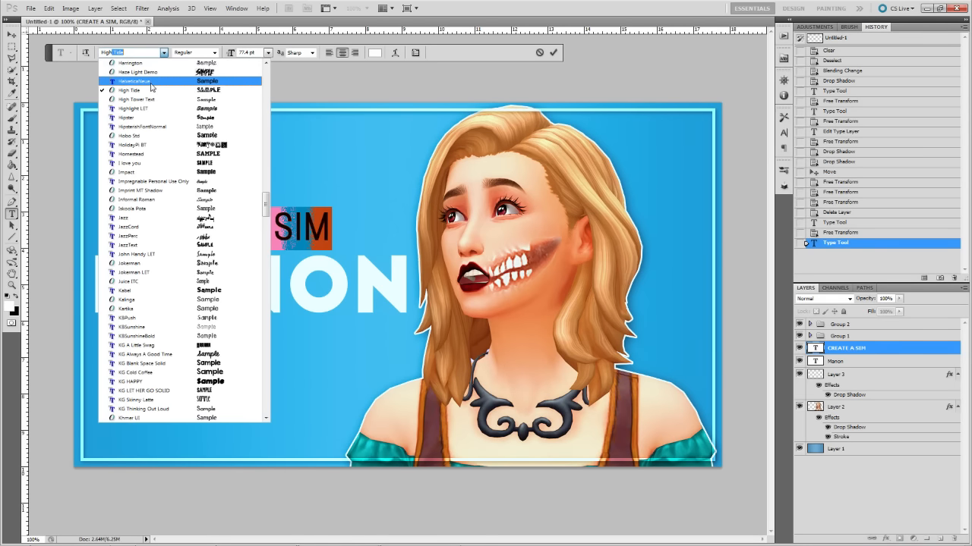
{"action": "left_click", "coordinate": [152, 91]}
{"action": "mouse_move", "coordinate": [306, 337]}
{"action": "left_mouse_down"}
{"action": "mouse_move", "coordinate": [315, 339]}
{"action": "mouse_move", "coordinate": [309, 332]}
{"action": "left_mouse_up"}
Try the Pier Sans font in Regular style on the whole "CREATE A SIM" text.
{"action": "key", "text": "ctrl+a"}
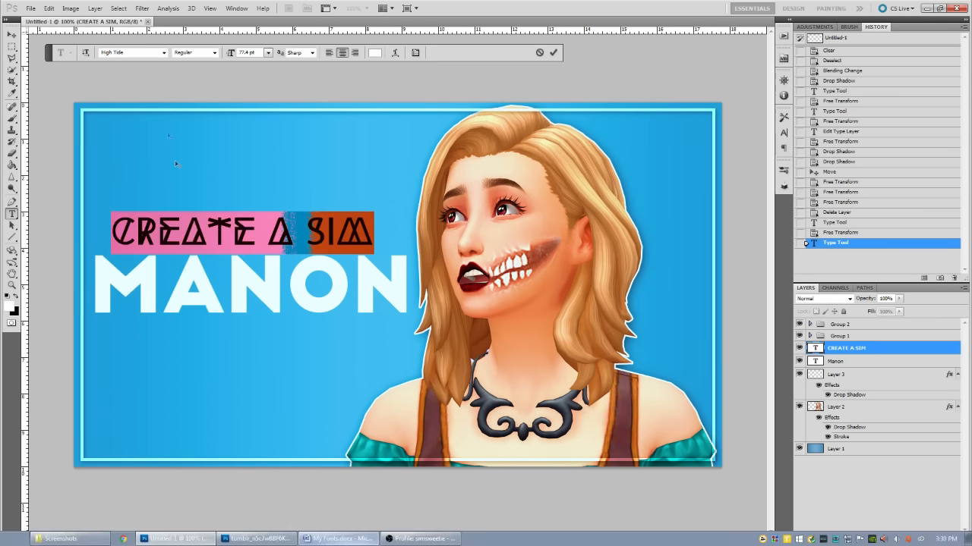
{"action": "left_click", "coordinate": [117, 52]}
{"action": "type", "text": "Pe"}
{"action": "key", "text": "Return"}
{"action": "left_click", "coordinate": [287, 228]}
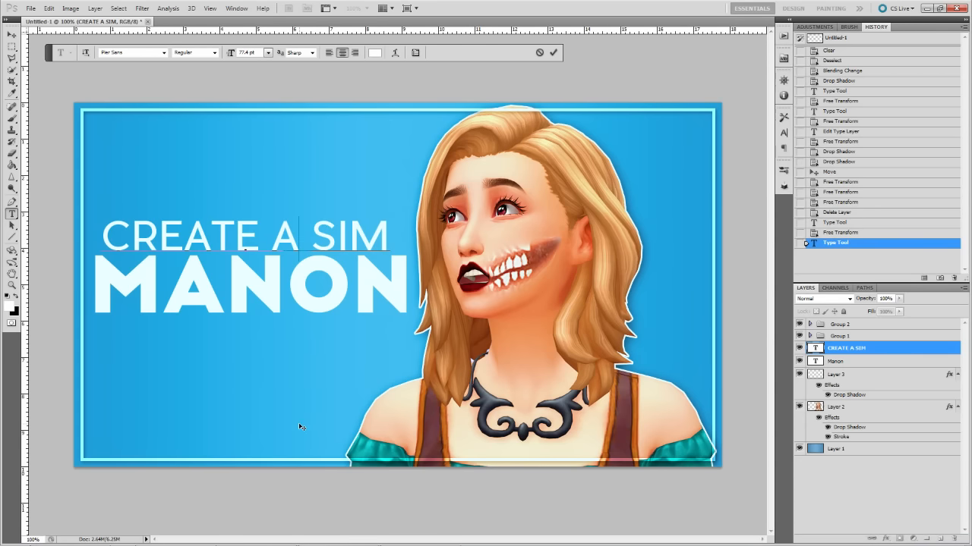
Set the "CREATE A SIM" text back to the Stellar font and shift it toward the start of the "MANON" title.
{"action": "key", "text": "ctrl+a"}
{"action": "left_click", "coordinate": [115, 53]}
{"action": "type", "text": "Stellar"}
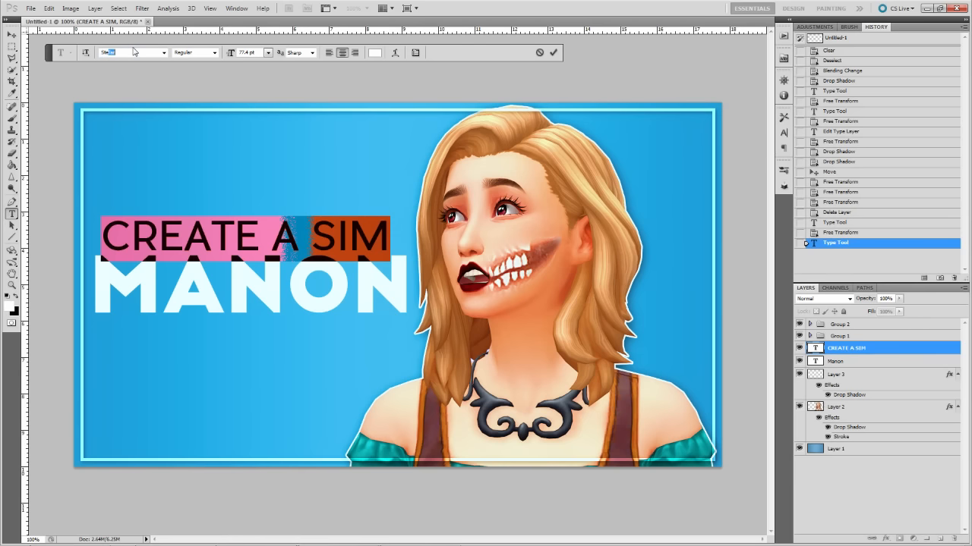
{"action": "key", "text": "Return"}
{"action": "left_click", "coordinate": [241, 224]}
{"action": "left_click_drag", "start_coordinate": [273, 369], "coordinate": [237, 372]}
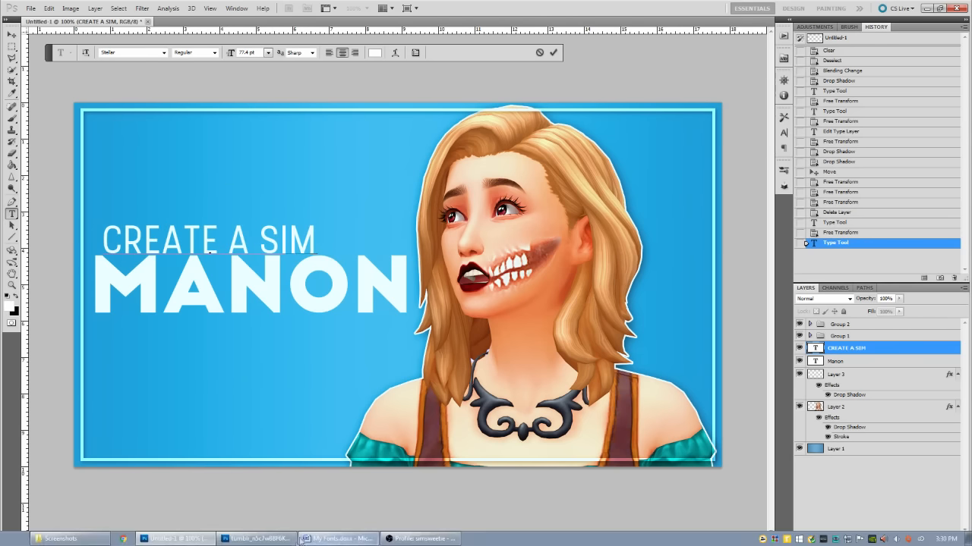
Switch to Microsoft Word and examine the font samples in My Fonts.docx for a font suited to the "CREATE A SIM" line.
{"action": "left_click", "coordinate": [351, 540]}
{"action": "scroll", "coordinate": [333, 368], "scroll_direction": "up", "scroll_amount": 18}
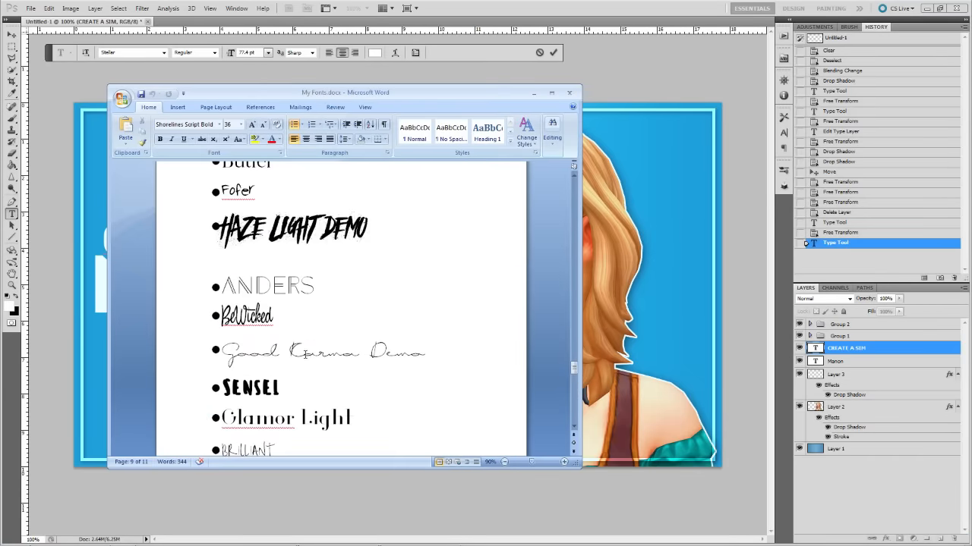
{"action": "scroll", "coordinate": [321, 350], "scroll_direction": "up", "scroll_amount": 2}
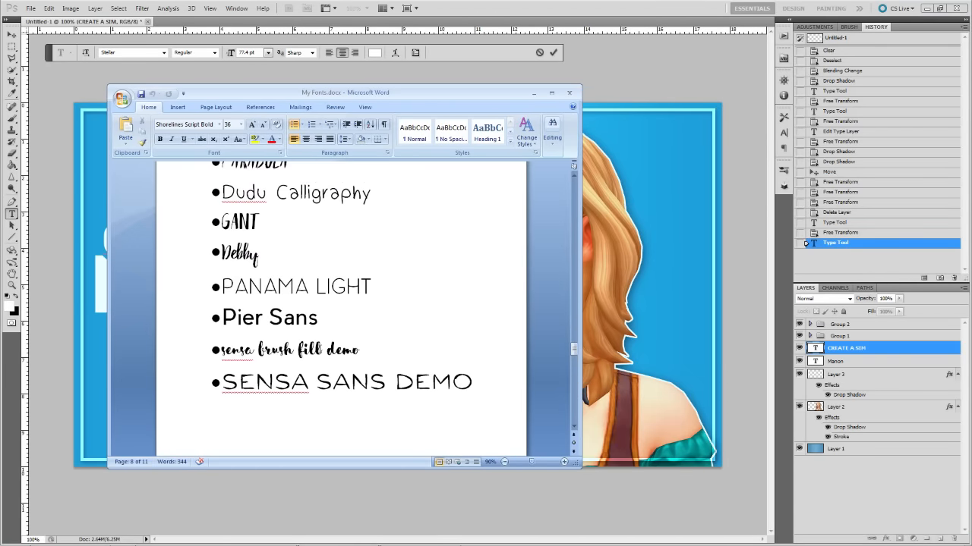
{"action": "scroll", "coordinate": [317, 346], "scroll_direction": "down", "scroll_amount": 5}
{"action": "scroll", "coordinate": [316, 346], "scroll_direction": "down", "scroll_amount": 8}
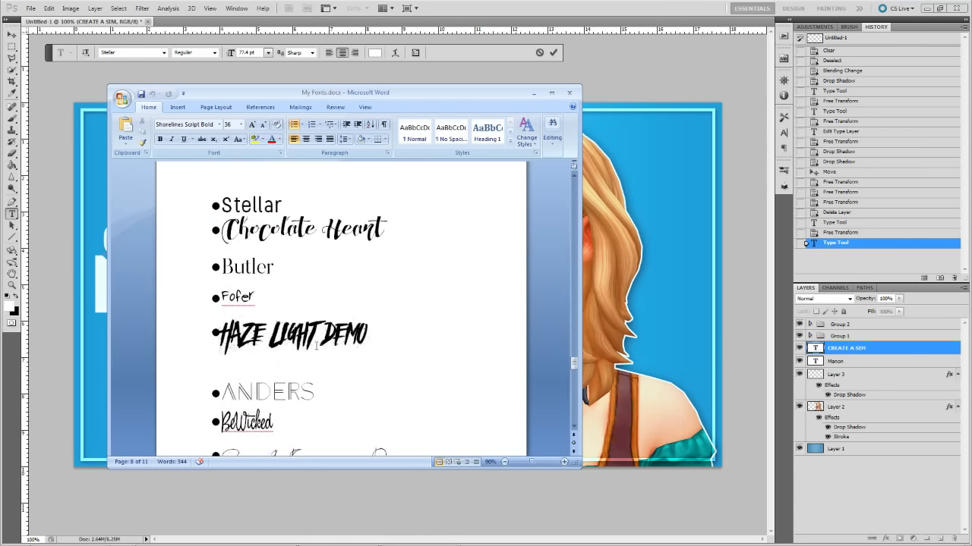
{"action": "scroll", "coordinate": [319, 343], "scroll_direction": "up", "scroll_amount": 3}
{"action": "scroll", "coordinate": [318, 345], "scroll_direction": "down", "scroll_amount": 4}
{"action": "scroll", "coordinate": [317, 345], "scroll_direction": "down", "scroll_amount": 15}
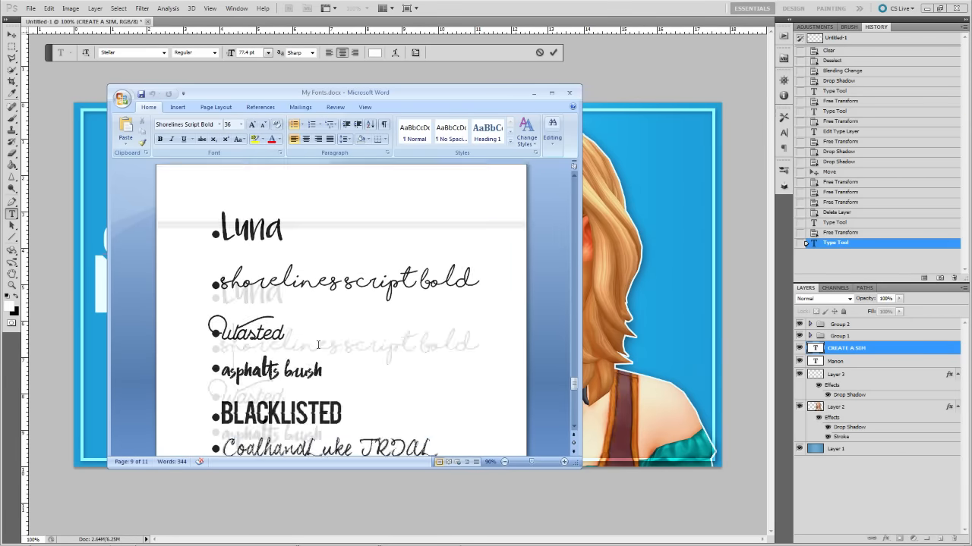
{"action": "scroll", "coordinate": [317, 343], "scroll_direction": "up", "scroll_amount": 5}
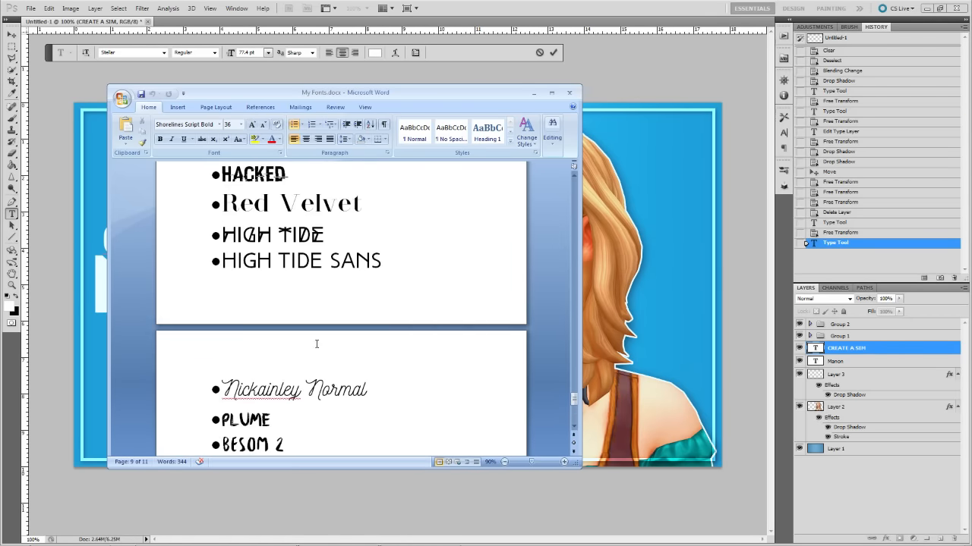
{"action": "left_click", "coordinate": [327, 285]}
{"action": "scroll", "coordinate": [325, 340], "scroll_direction": "down", "scroll_amount": 5}
{"action": "scroll", "coordinate": [318, 336], "scroll_direction": "down", "scroll_amount": 3}
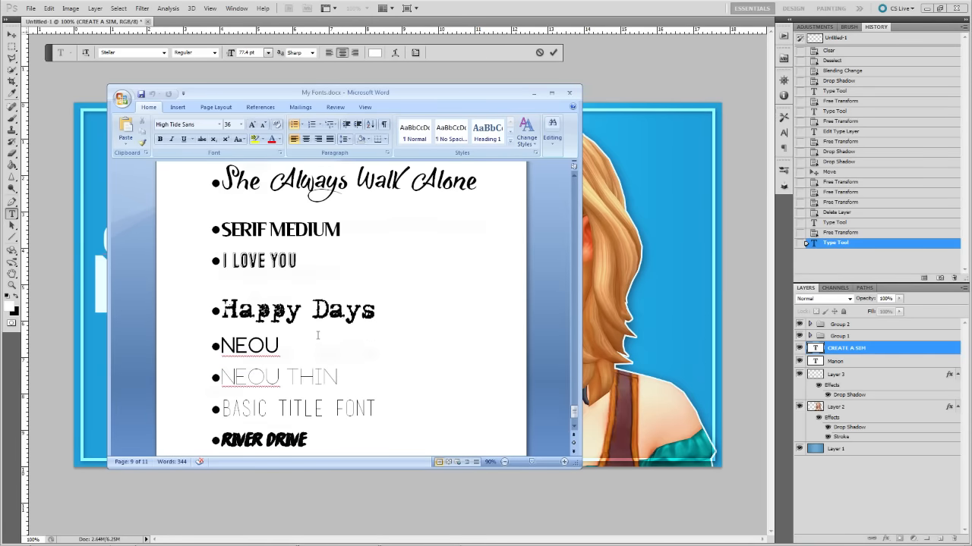
{"action": "left_click", "coordinate": [224, 303]}
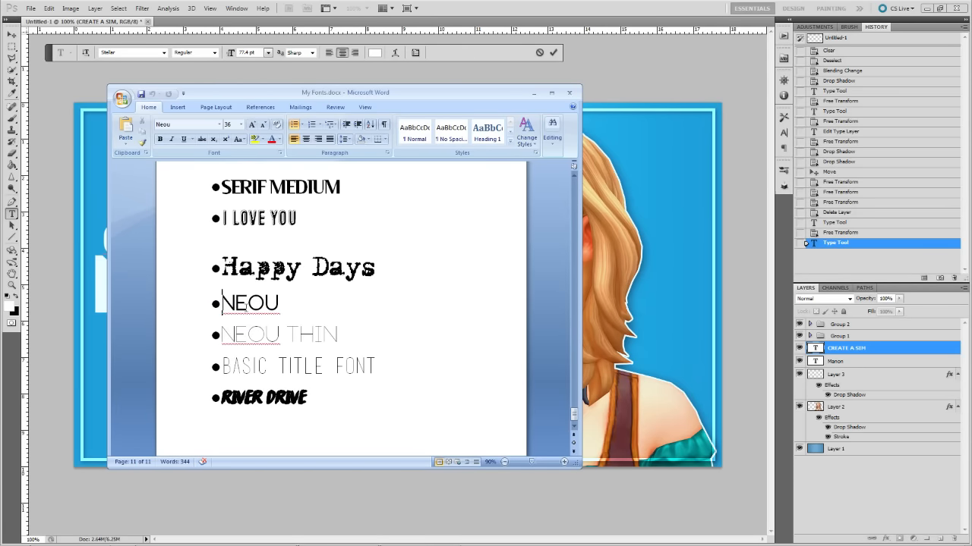
{"action": "left_click", "coordinate": [533, 93]}
Try the Neou (OT1) font on the whole "CREATE A SIM" text and view it without the selection highlight.
{"action": "key", "text": "ctrl+a"}
{"action": "left_click", "coordinate": [126, 53]}
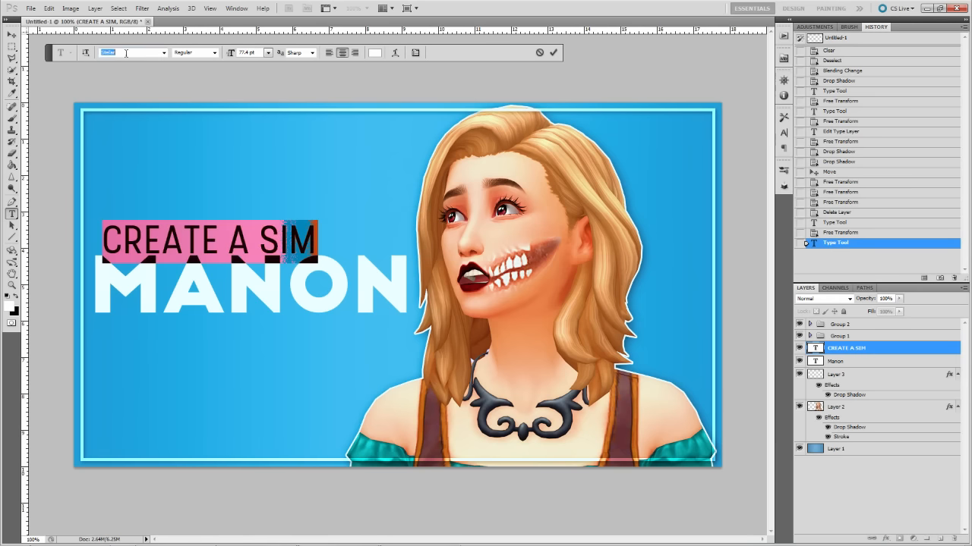
{"action": "type", "text": "Neou (OT1"}
{"action": "key", "text": "Return"}
{"action": "key", "text": "ctrl+h"}
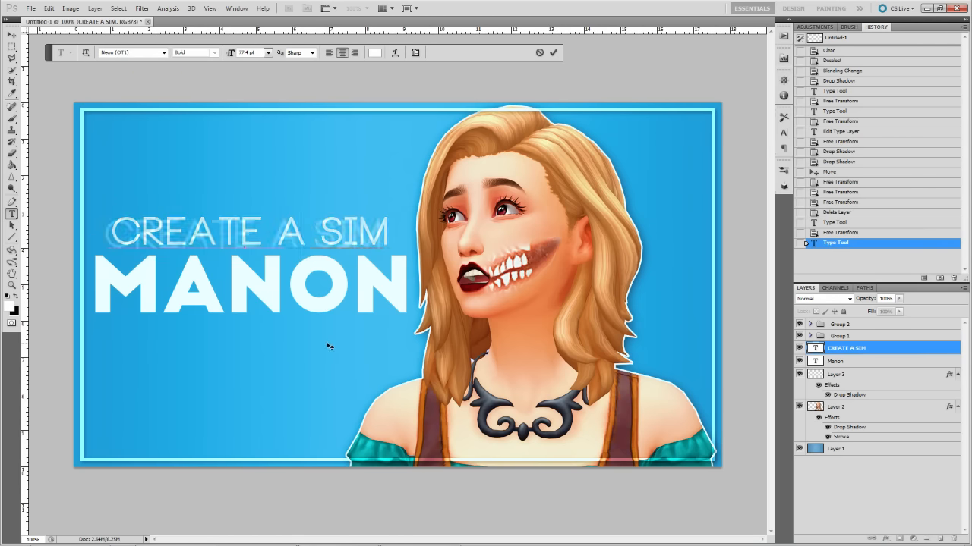
{"action": "key", "text": "ctrl+h"}
Try the Pier Sans font in Bold style on the "CREATE A SIM" text.
{"action": "left_click", "coordinate": [165, 59]}
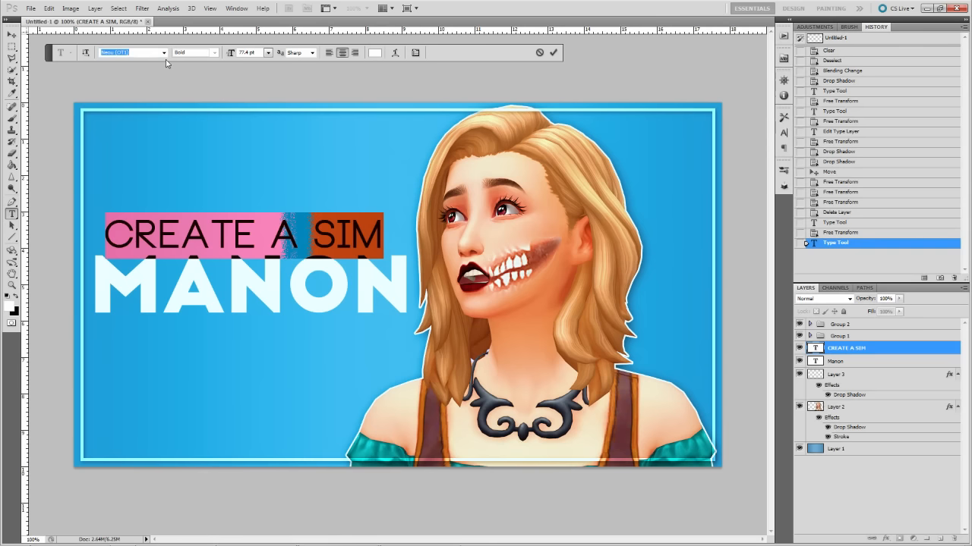
{"action": "type", "text": "Pier Sans"}
{"action": "key", "text": "Return"}
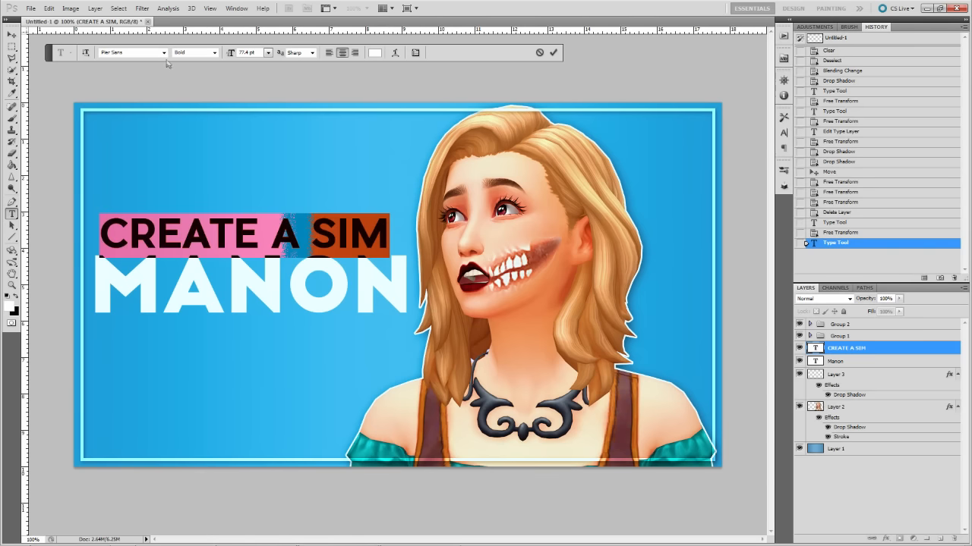
Change the whole "CREATE A SIM" text to Stellar Regular and line up its start with the first letter of "MANON".
{"action": "left_click", "coordinate": [264, 235]}
{"action": "key", "text": "ctrl+a"}
{"action": "left_click", "coordinate": [156, 59]}
{"action": "type", "text": "Ste"}
{"action": "key", "text": "Return"}
{"action": "left_click_drag", "start_coordinate": [265, 389], "coordinate": [220, 395]}
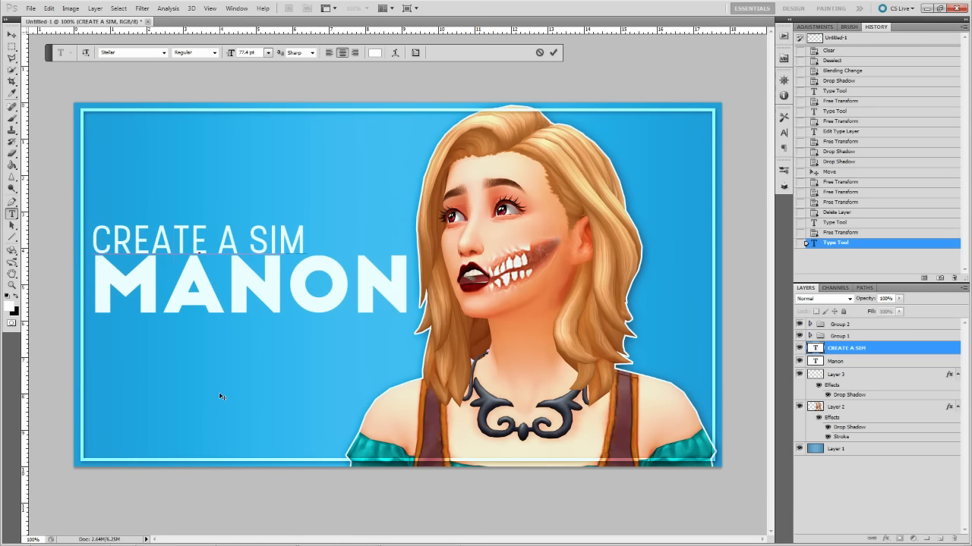
Scale the "CREATE A SIM" text proportionally to about 89% and position it directly above the start of the "MANON" title.
{"action": "key", "text": "ctrl+t"}
{"action": "left_click_drag", "start_coordinate": [305, 262], "coordinate": [298, 261]}
{"action": "left_click_drag", "start_coordinate": [255, 236], "coordinate": [259, 236]}
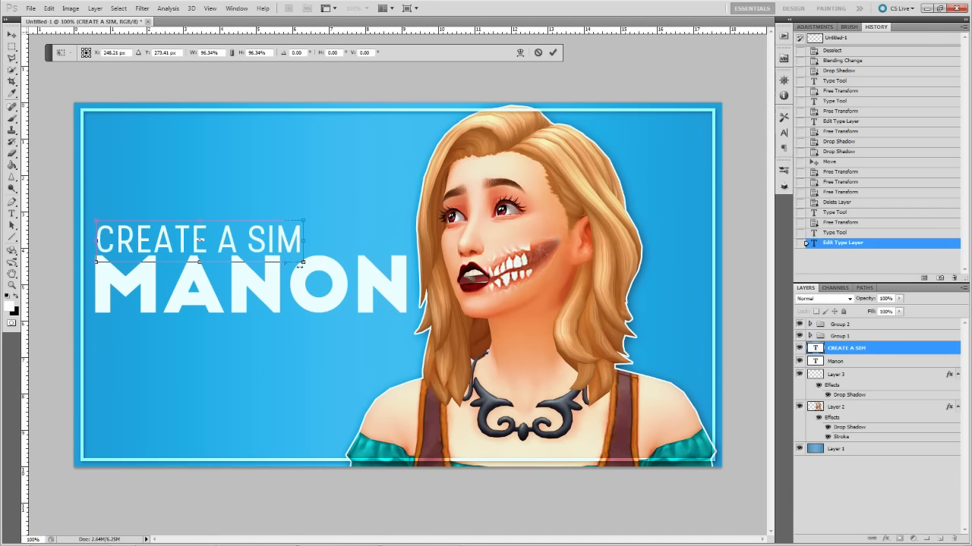
{"action": "left_click_drag", "start_coordinate": [302, 262], "coordinate": [251, 241]}
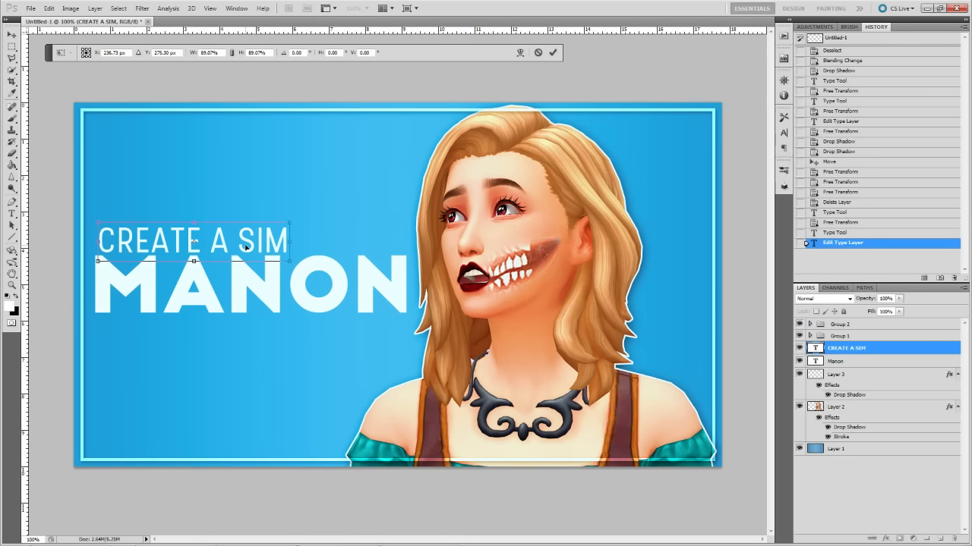
{"action": "key", "text": "Return"}
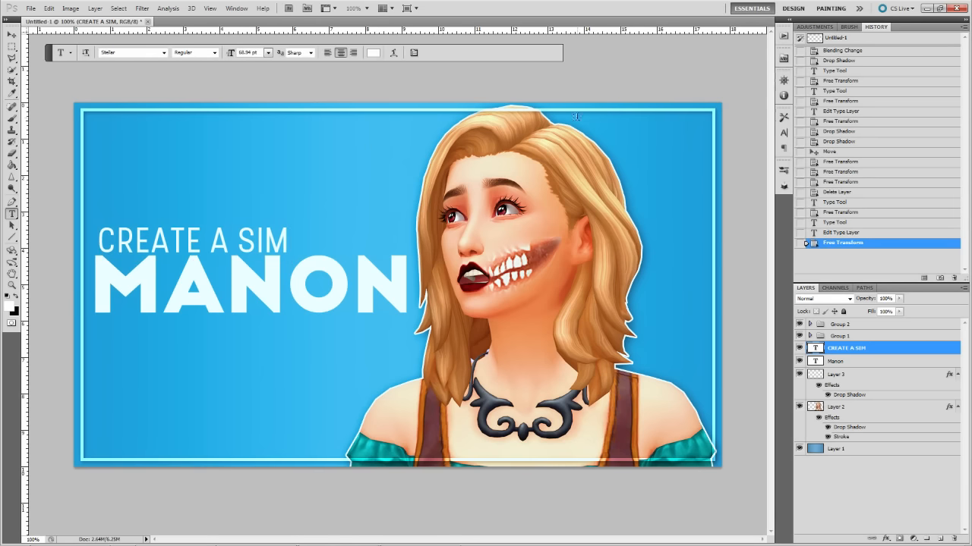
Try tracking values of 75 and 100 on the whole "CREATE A SIM" text.
{"action": "left_click", "coordinate": [783, 35]}
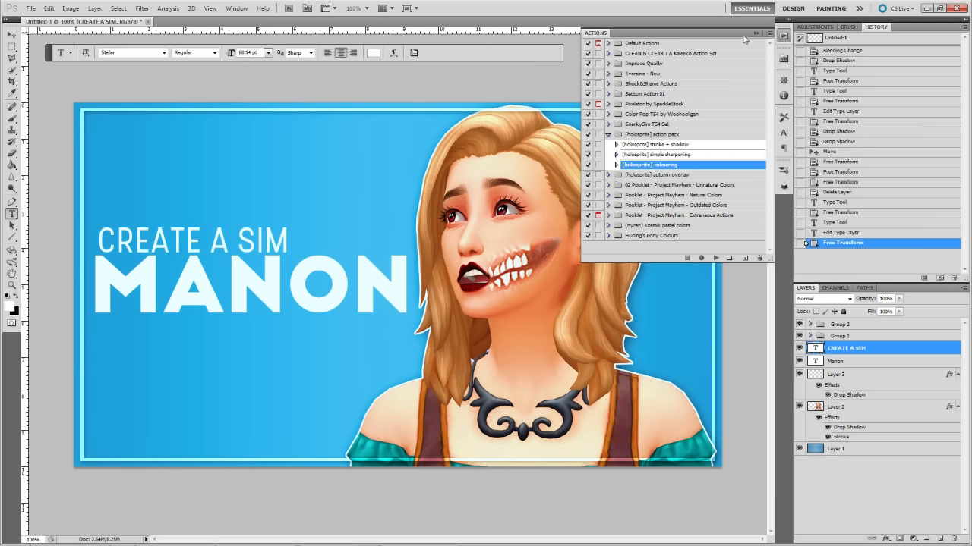
{"action": "left_click", "coordinate": [783, 35]}
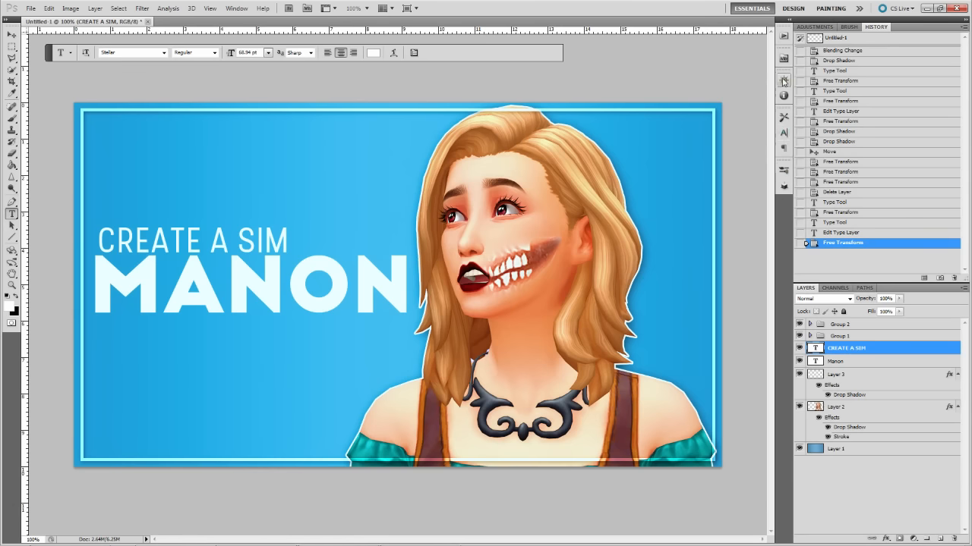
{"action": "left_click", "coordinate": [783, 132]}
{"action": "left_click", "coordinate": [272, 233]}
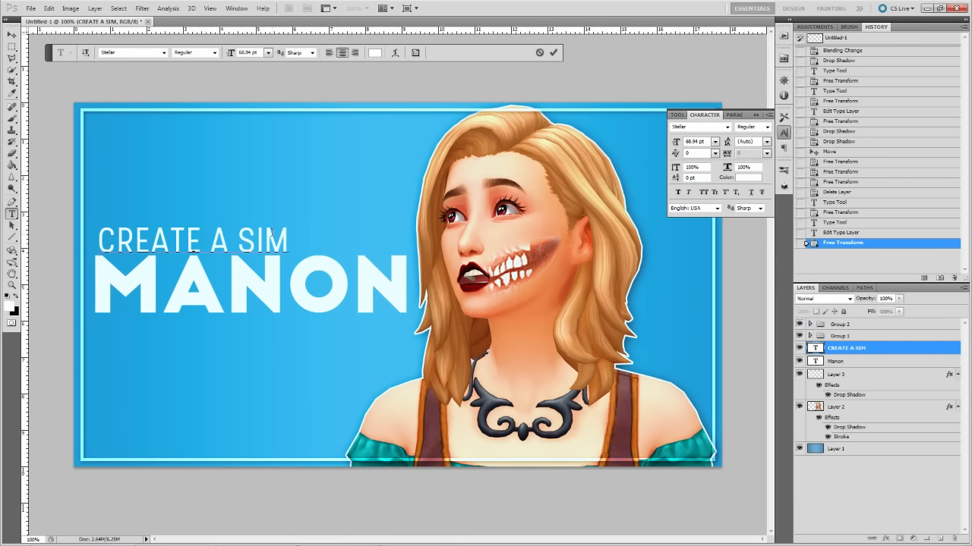
{"action": "key", "text": "ctrl+a"}
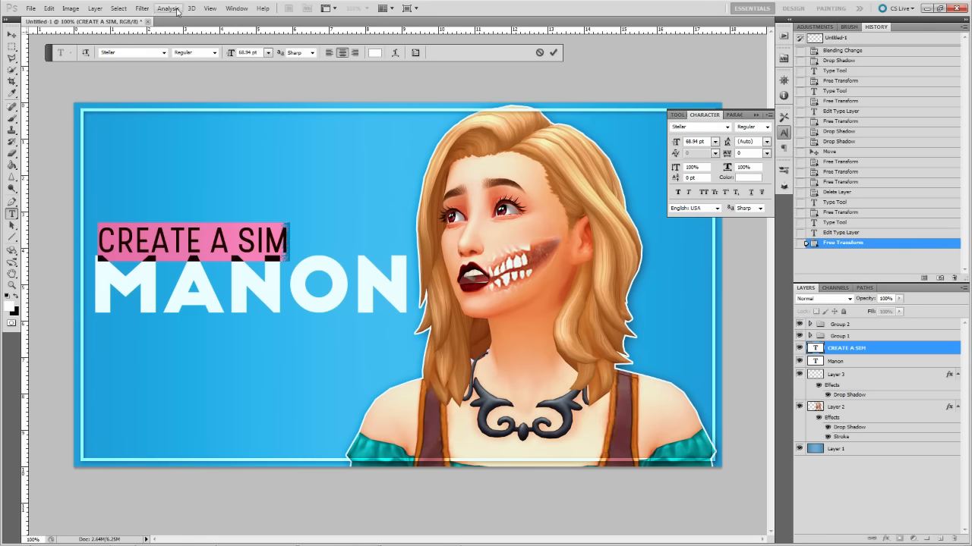
{"action": "left_click", "coordinate": [236, 8]}
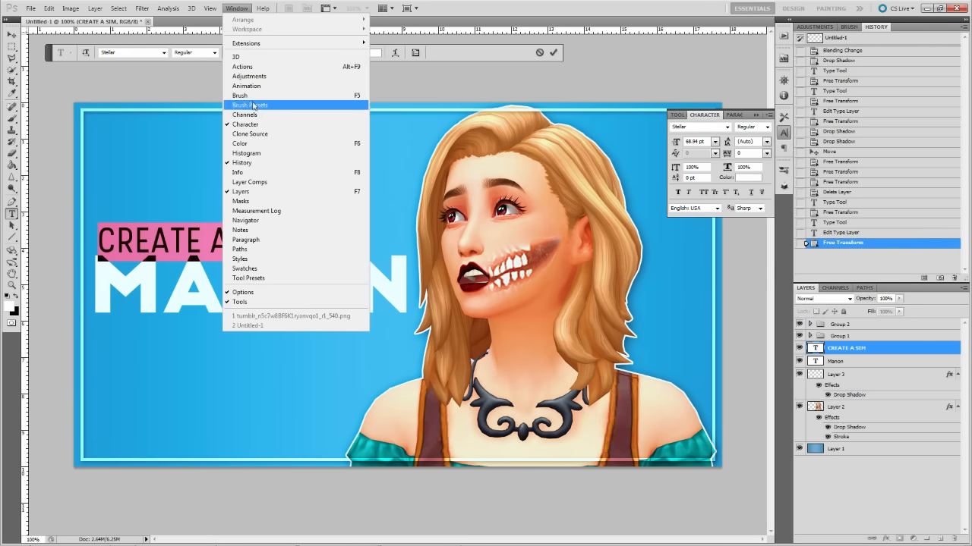
{"action": "left_click", "coordinate": [237, 8]}
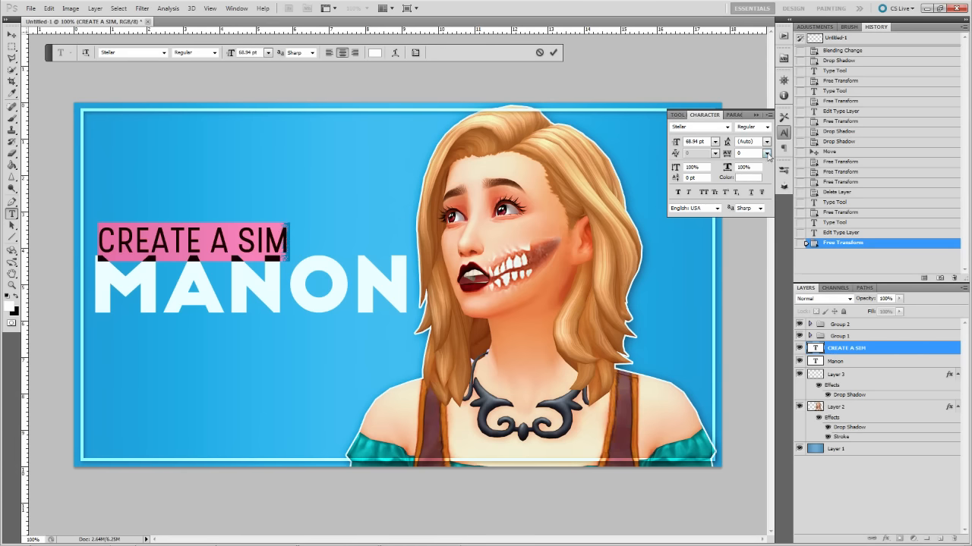
{"action": "left_click", "coordinate": [767, 154]}
{"action": "left_click", "coordinate": [762, 297]}
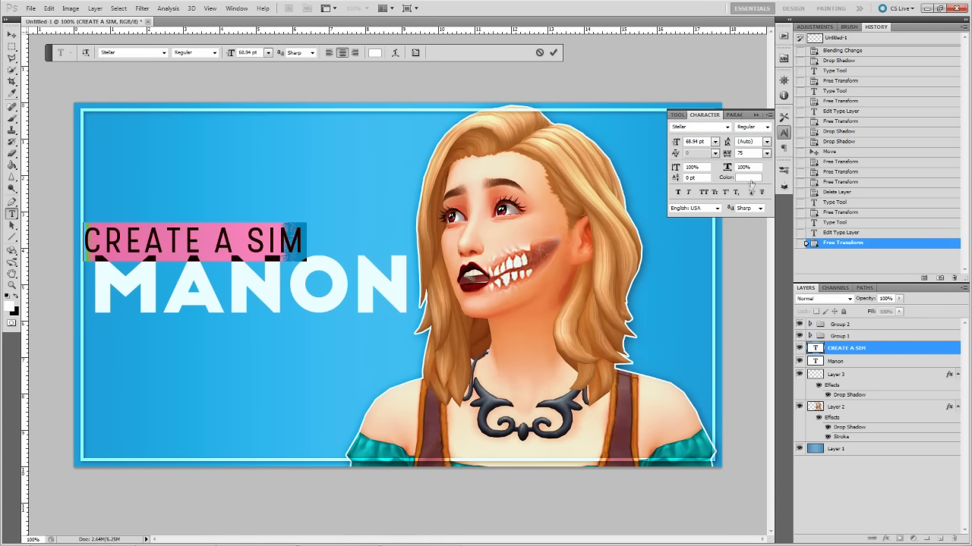
{"action": "left_click", "coordinate": [766, 153]}
{"action": "left_click", "coordinate": [757, 306]}
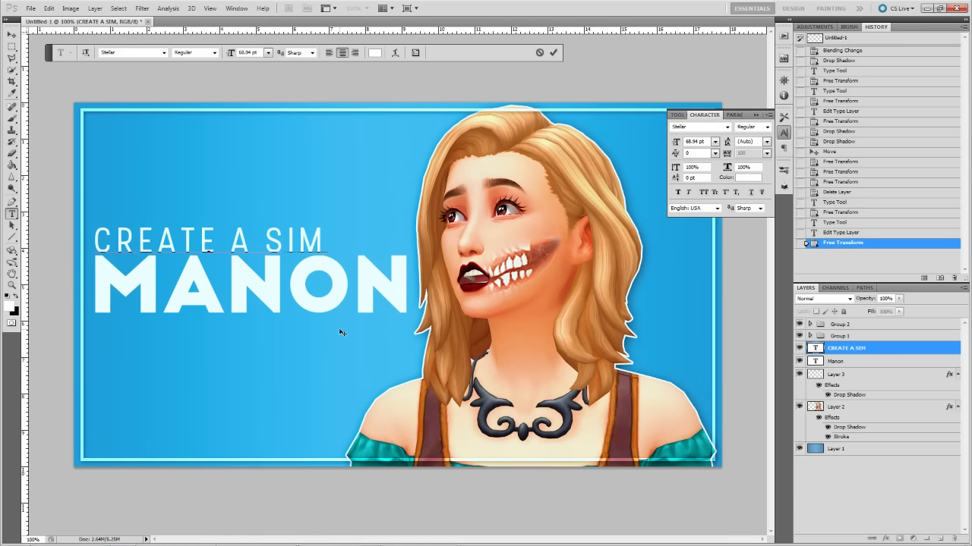
Set the tracking of the whole "CREATE A SIM" text to 75 and line up its start with the "M" of "MANON".
{"action": "key", "text": "ctrl+a"}
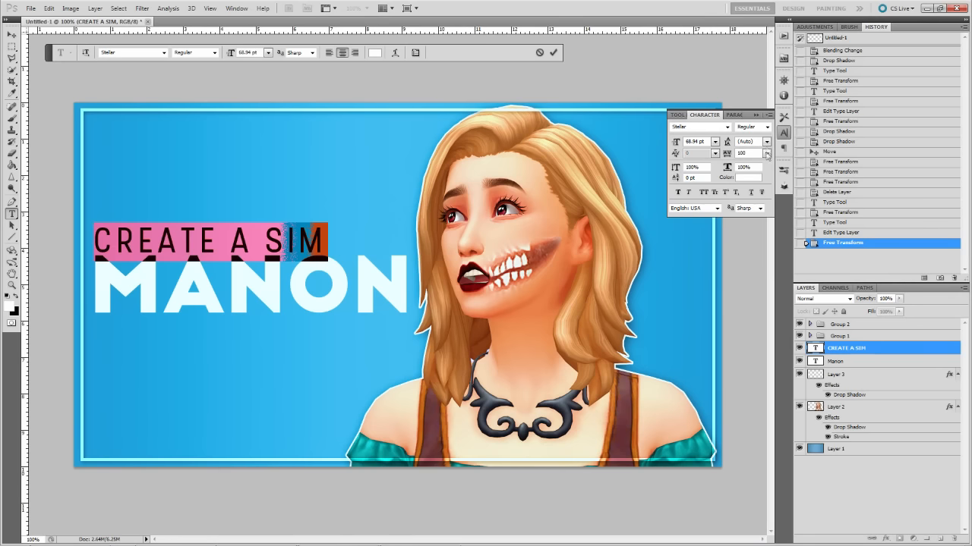
{"action": "left_click", "coordinate": [766, 154]}
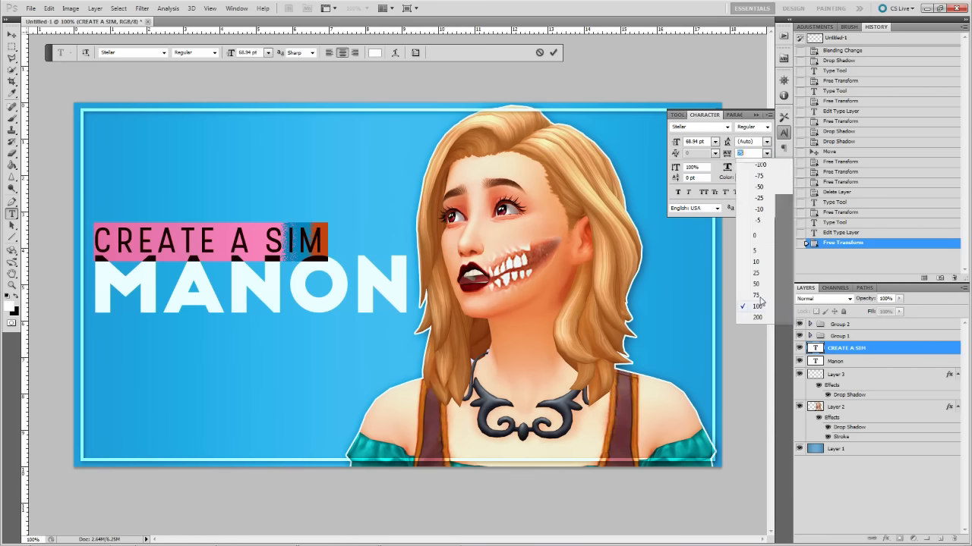
{"action": "left_click", "coordinate": [761, 296]}
{"action": "left_click_drag", "start_coordinate": [302, 314], "coordinate": [297, 312]}
{"action": "left_click", "coordinate": [766, 158]}
{"action": "left_click", "coordinate": [766, 156]}
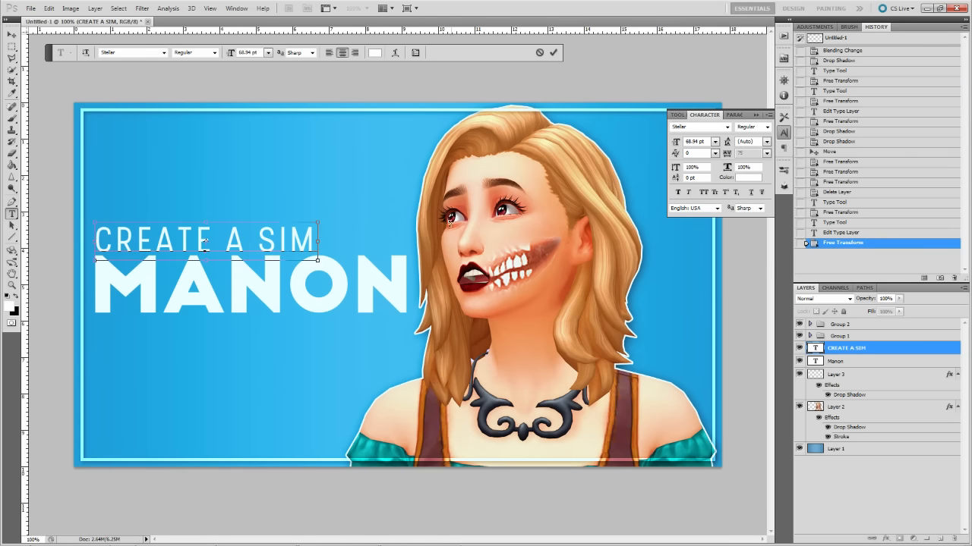
Apply faux italic to the whole "CREATE A SIM" text, commit the edit and collapse the character settings.
{"action": "key", "text": "ctrl+a"}
{"action": "left_click", "coordinate": [689, 192]}
{"action": "key", "text": "ctrl+h"}
{"action": "left_click_drag", "start_coordinate": [279, 372], "coordinate": [278, 369]}
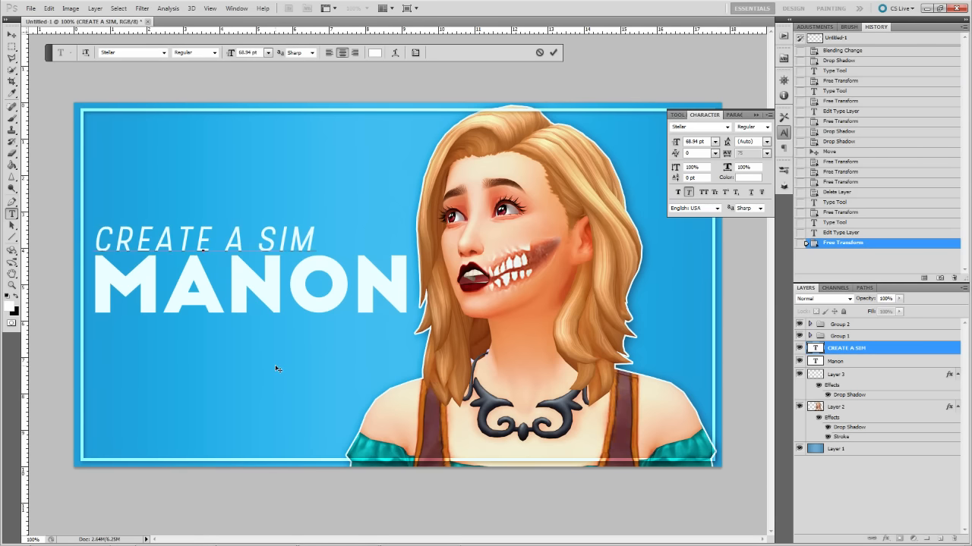
{"action": "key", "text": "ctrl+Return"}
{"action": "left_click", "coordinate": [753, 115]}
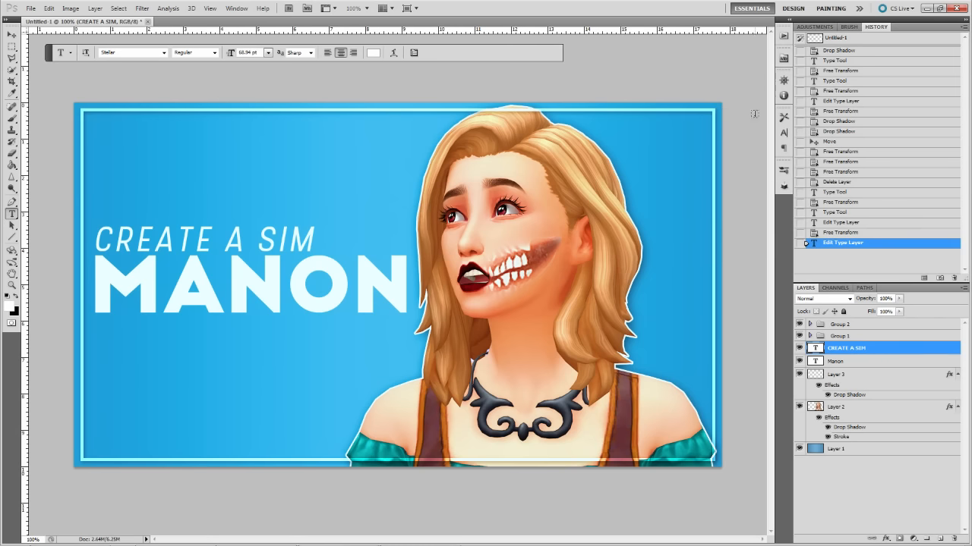
Add a Multiply drop shadow at 75% opacity to the "Manon" text layer.
{"action": "double_click", "coordinate": [874, 362]}
{"action": "left_click", "coordinate": [387, 232]}
{"action": "left_click_drag", "start_coordinate": [539, 236], "coordinate": [523, 247]}
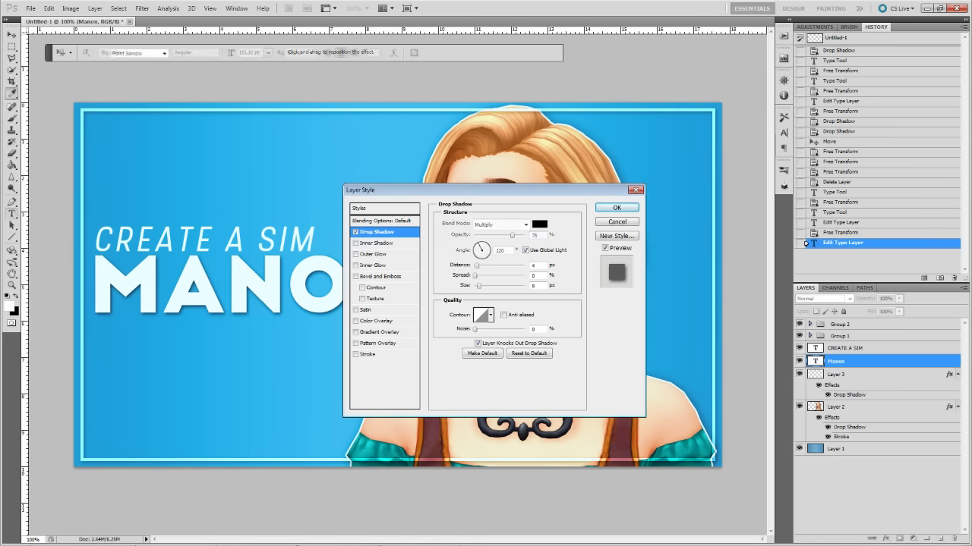
{"action": "key", "text": "Return"}
Add a Multiply drop shadow at 76% opacity to the "CREATE A SIM" text layer.
{"action": "double_click", "coordinate": [878, 349]}
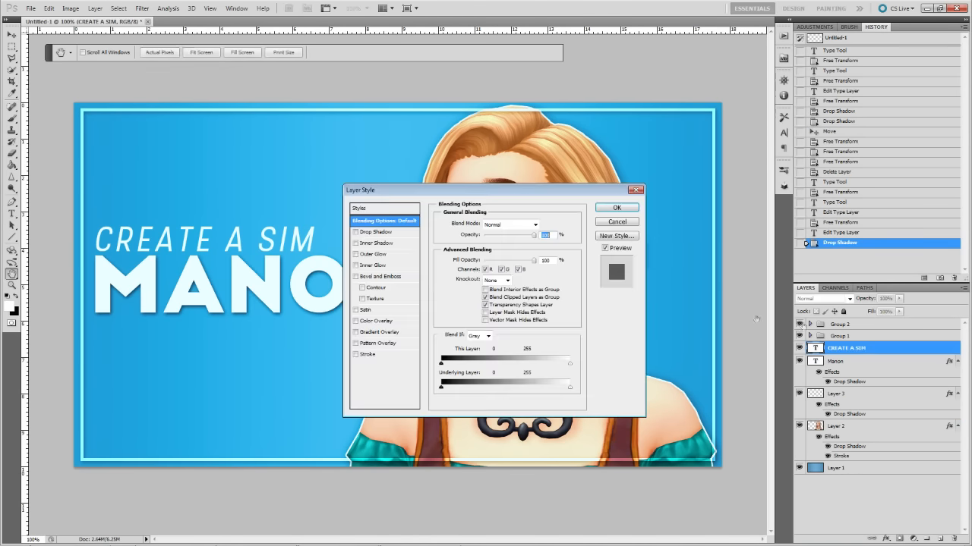
{"action": "left_click", "coordinate": [388, 233]}
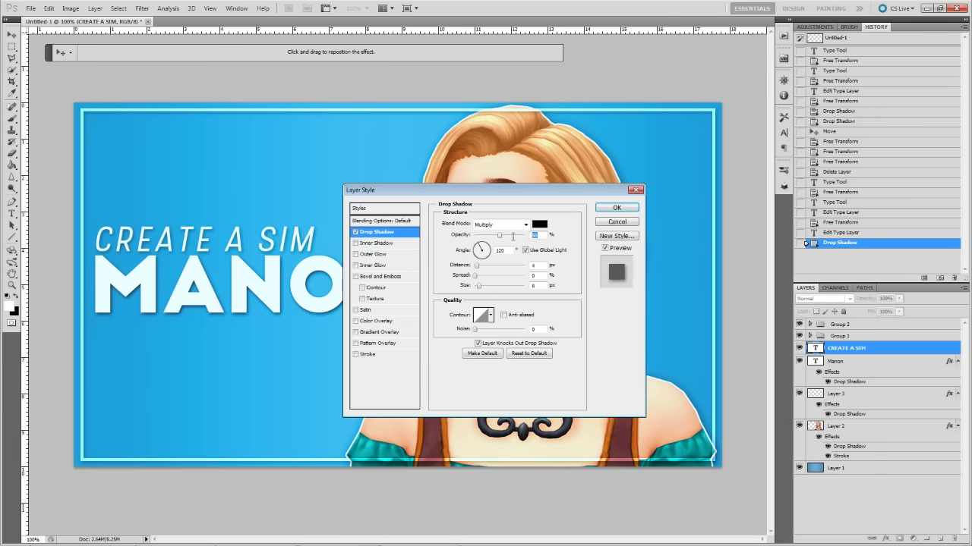
{"action": "left_click", "coordinate": [511, 236]}
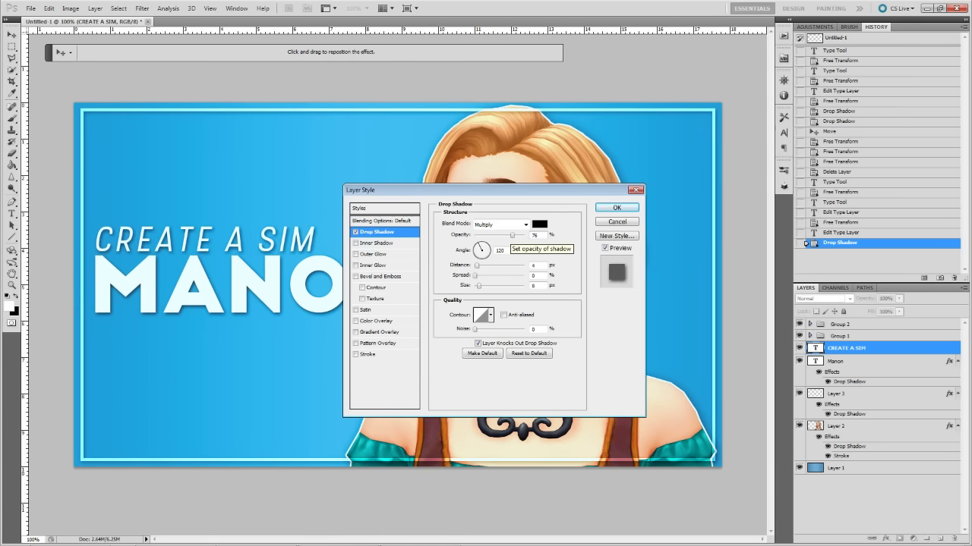
{"action": "key", "text": "Return"}
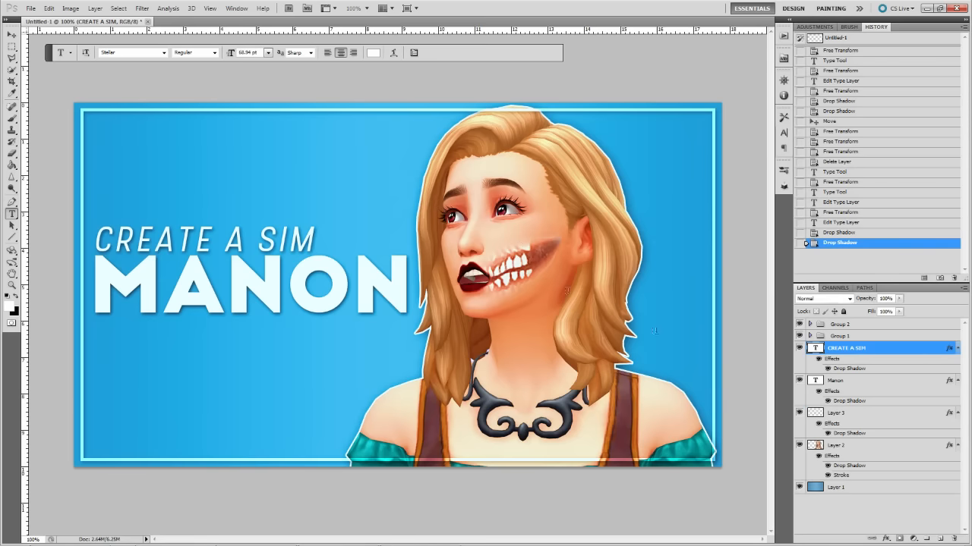
Move both text layers above Group 2 in the layer stack and compare the result with the previous history state.
{"action": "left_click", "coordinate": [862, 387], "text": "ctrl"}
{"action": "left_click_drag", "start_coordinate": [862, 388], "coordinate": [872, 324]}
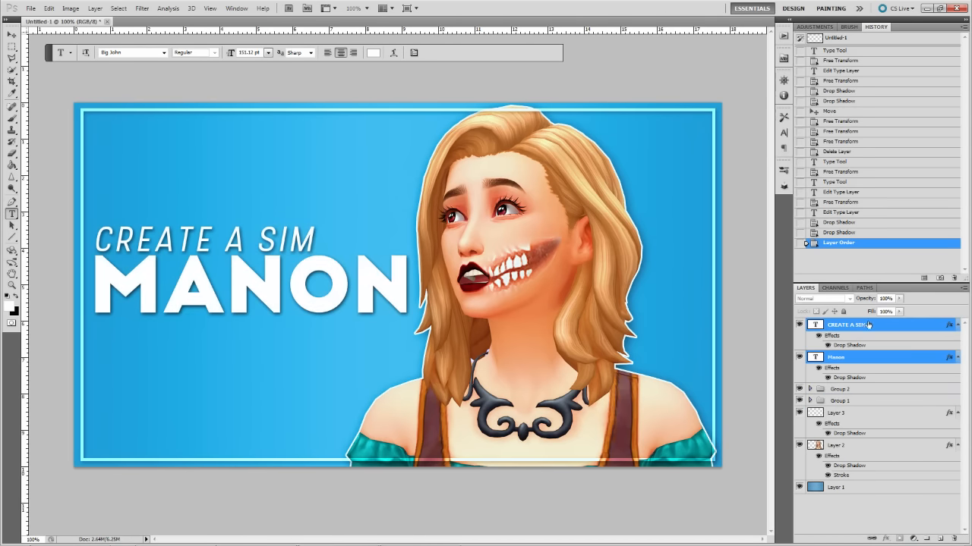
{"action": "left_click", "coordinate": [836, 235]}
{"action": "left_click", "coordinate": [832, 242]}
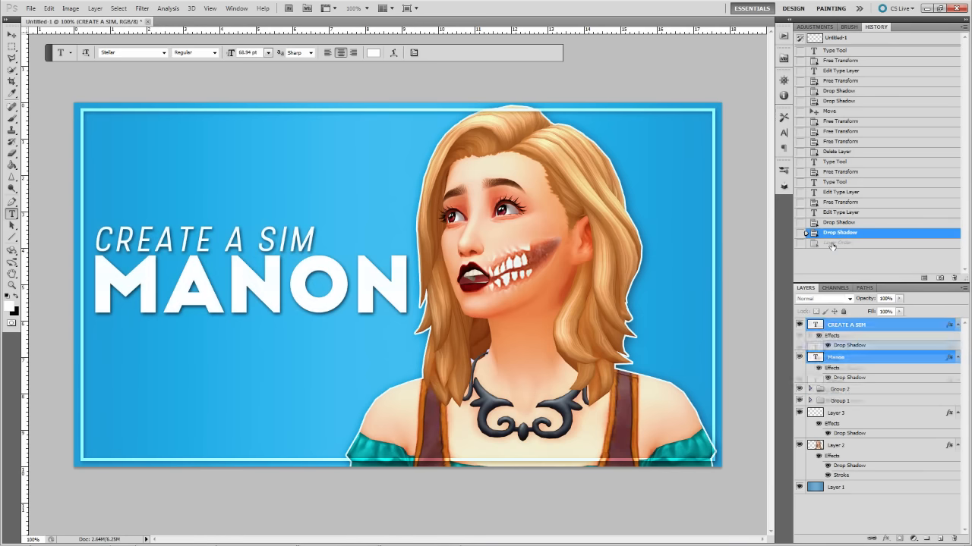
{"action": "left_click", "coordinate": [798, 325]}
{"action": "left_click", "coordinate": [799, 325]}
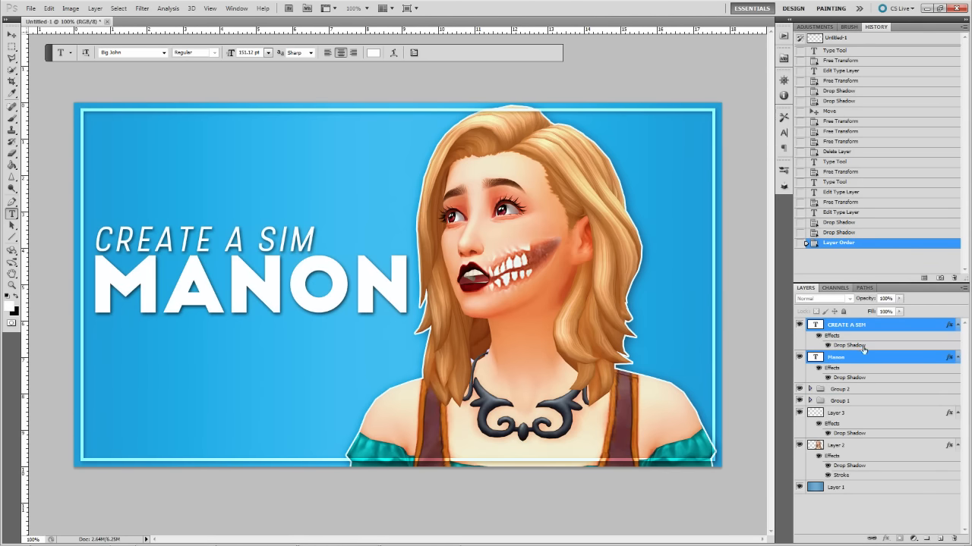
{"action": "left_click", "coordinate": [853, 323]}
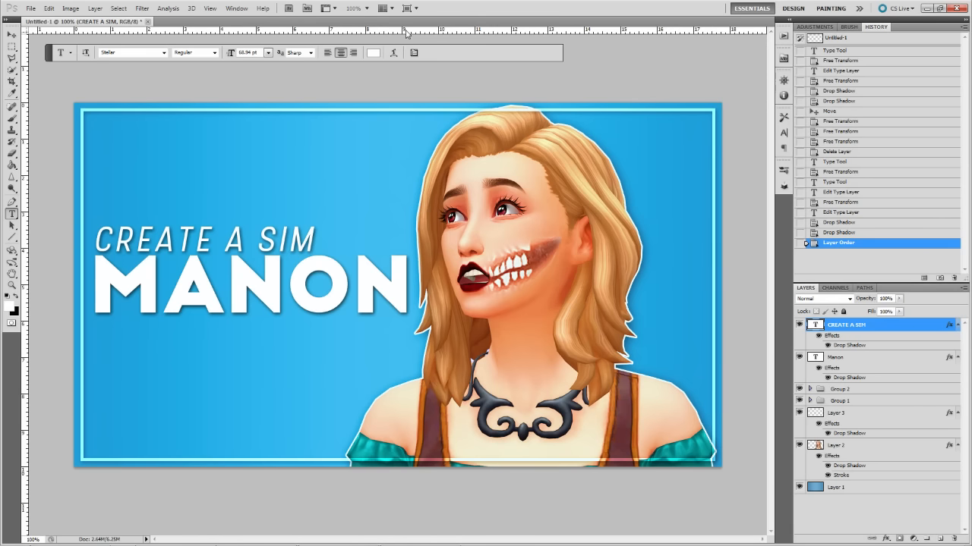
Place a horizontal guide across the vertical middle of the canvas, with the rulers shown.
{"action": "key", "text": "ctrl+r"}
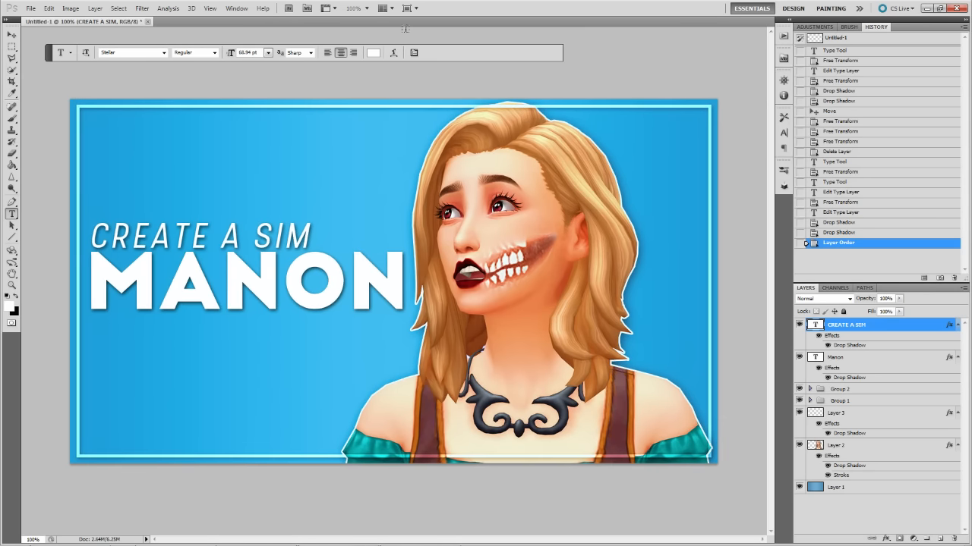
{"action": "key", "text": "ctrl+r"}
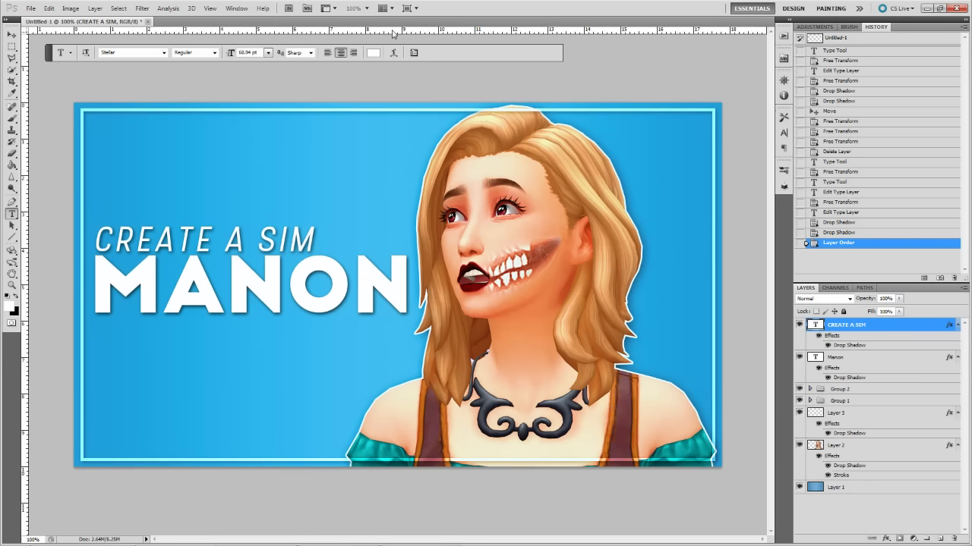
{"action": "left_click_drag", "start_coordinate": [393, 34], "coordinate": [192, 284]}
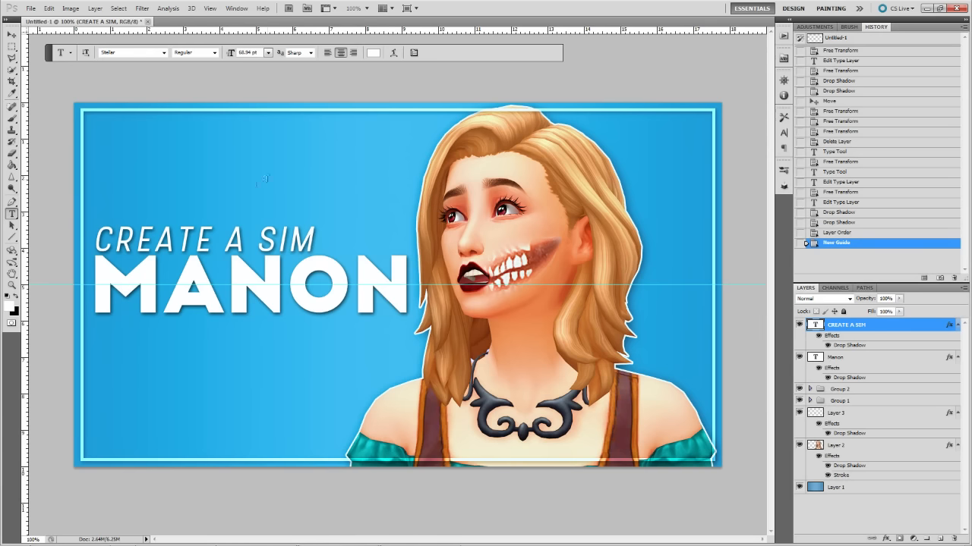
Move both text layers down together so the block is vertically centred on the guide at 360 px, and remove the guide.
{"action": "left_click", "coordinate": [844, 357]}
{"action": "left_click", "coordinate": [873, 327]}
{"action": "left_click", "coordinate": [867, 358], "text": "ctrl"}
{"action": "key", "text": "ctrl+t"}
{"action": "mouse_move", "coordinate": [306, 281]}
{"action": "left_mouse_down"}
{"action": "mouse_move", "coordinate": [307, 296]}
{"action": "mouse_move", "coordinate": [298, 296]}
{"action": "mouse_move", "coordinate": [309, 292]}
{"action": "left_mouse_up"}
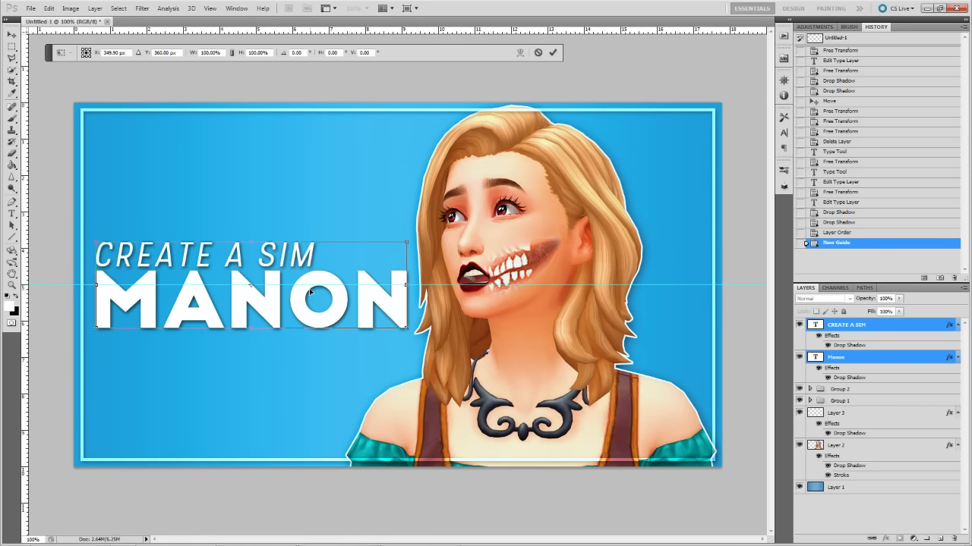
{"action": "key", "text": "Return"}
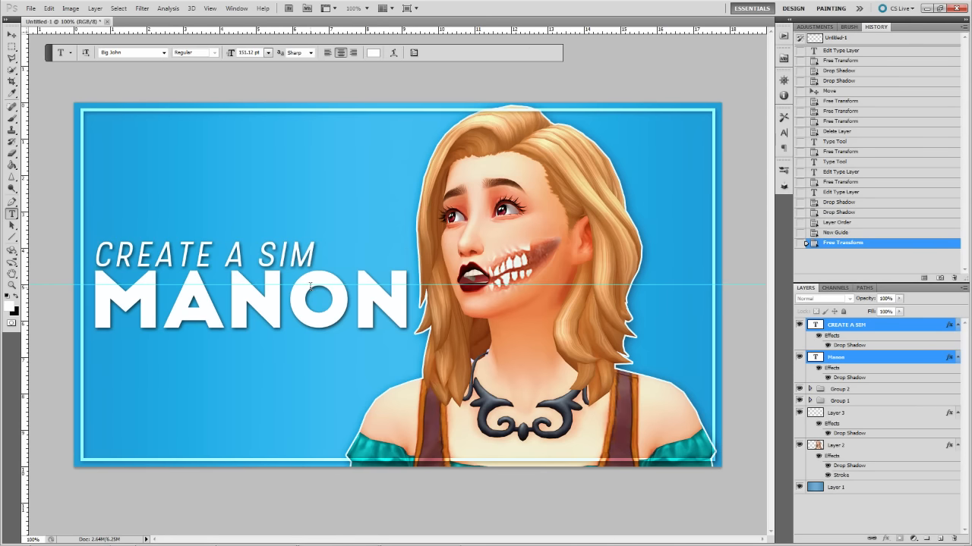
{"action": "left_click", "coordinate": [9, 34]}
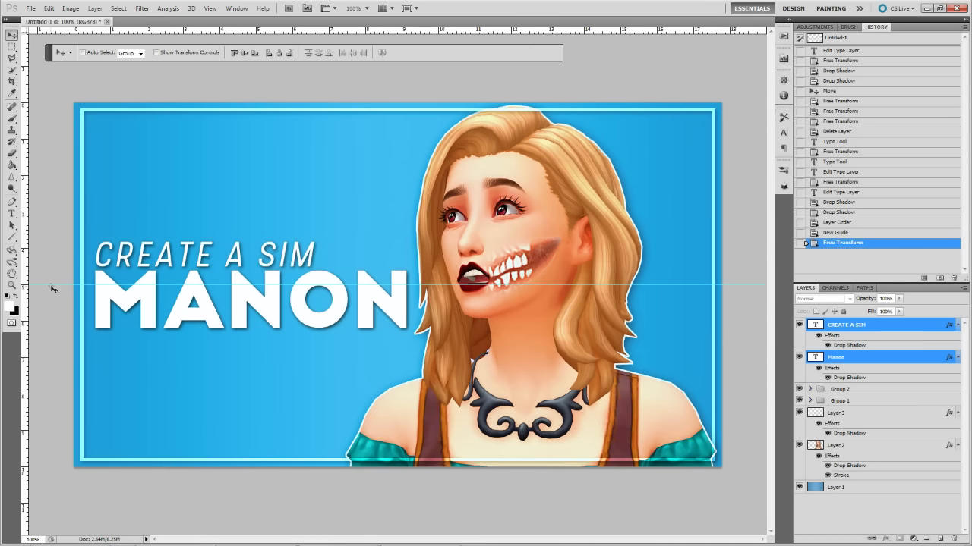
{"action": "left_click_drag", "start_coordinate": [54, 286], "coordinate": [19, 286]}
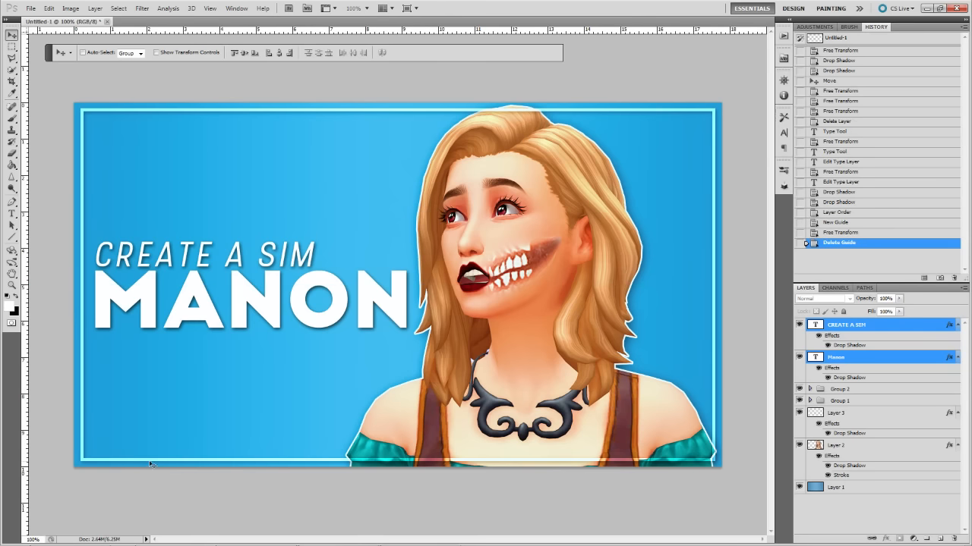
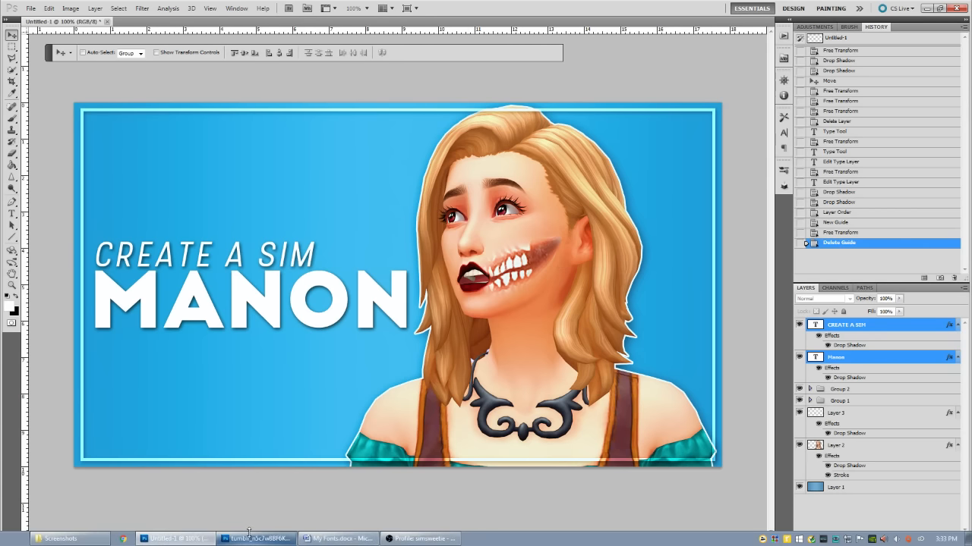
Try out 12-21-15_9-51-58 PM.png from The Sims 4 Screenshots folder by opening it in Photoshop, and close the image again.
{"action": "left_click", "coordinate": [91, 543]}
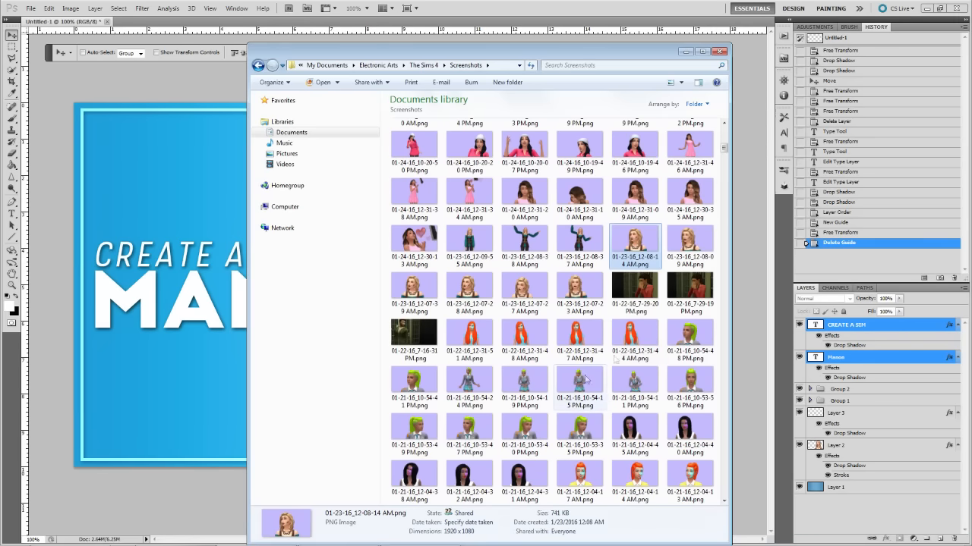
{"action": "left_click_drag", "start_coordinate": [721, 151], "coordinate": [706, 225]}
{"action": "scroll", "coordinate": [706, 226], "scroll_direction": "up", "scroll_amount": 3}
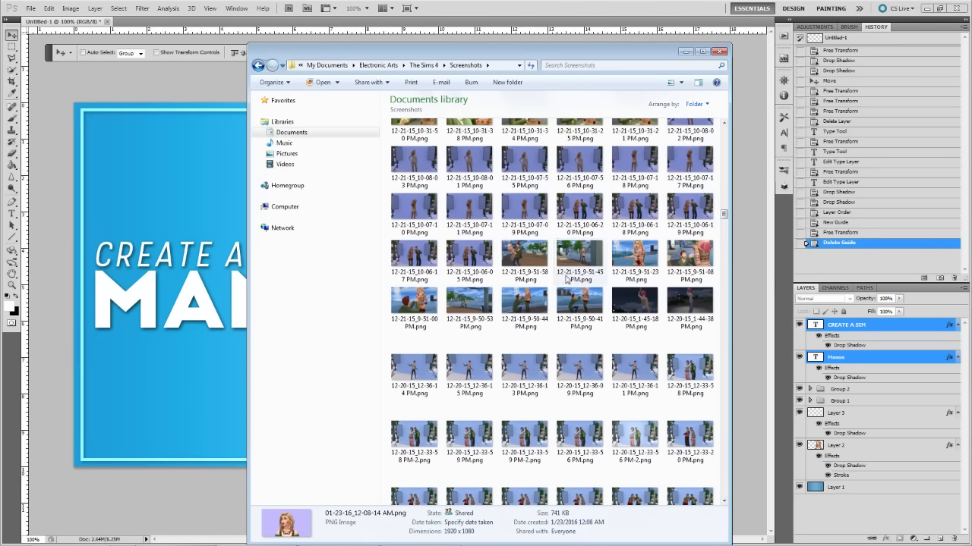
{"action": "left_click", "coordinate": [541, 263]}
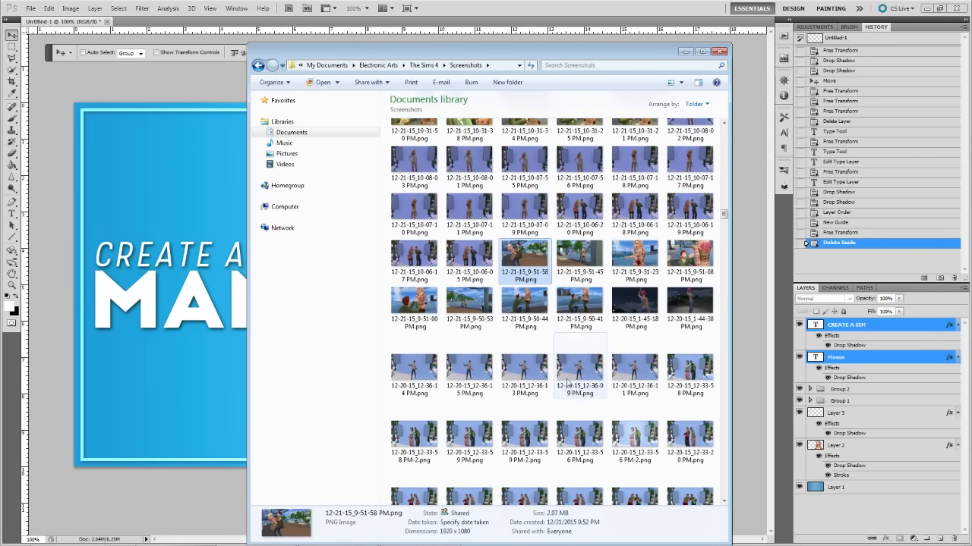
{"action": "left_click", "coordinate": [527, 328]}
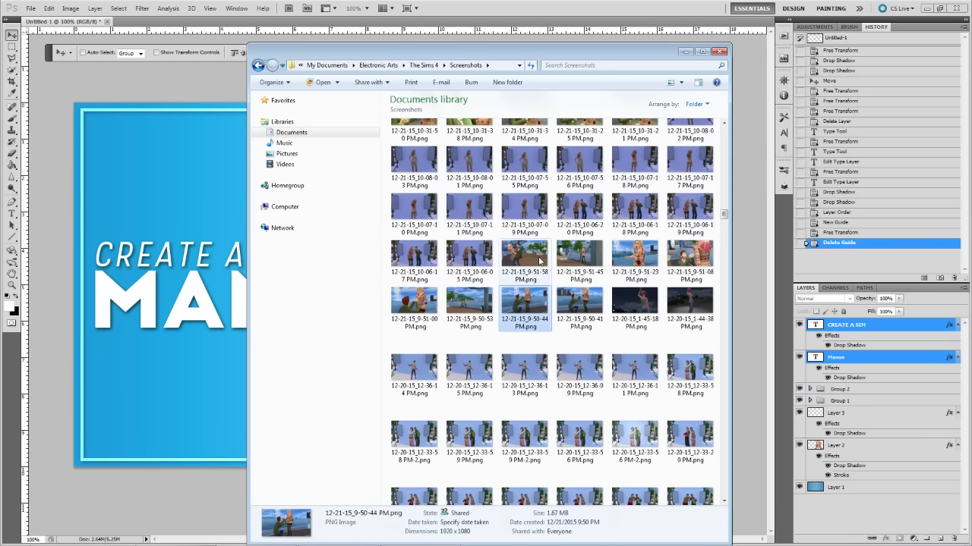
{"action": "left_click", "coordinate": [469, 307]}
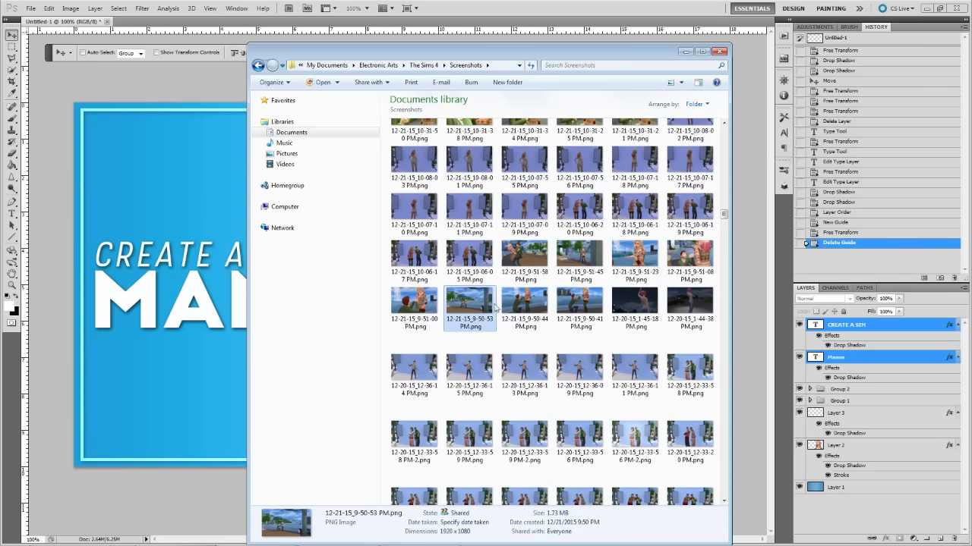
{"action": "left_click", "coordinate": [544, 255]}
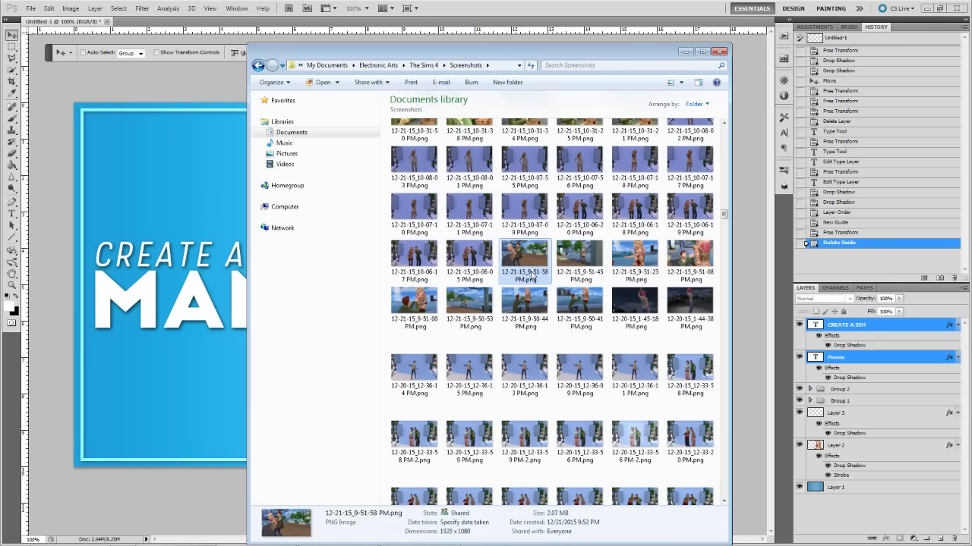
{"action": "left_click_drag", "start_coordinate": [347, 71], "coordinate": [312, 30]}
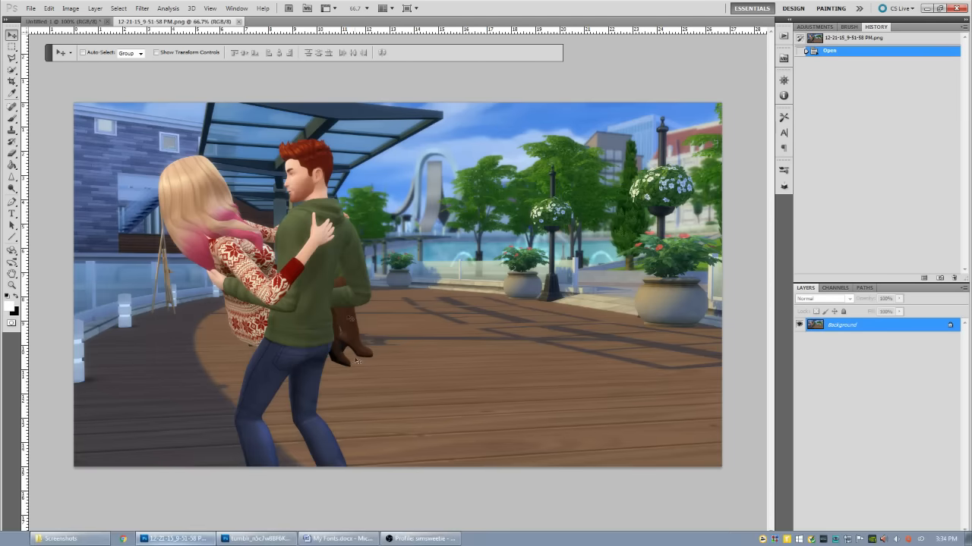
{"action": "left_click", "coordinate": [239, 21]}
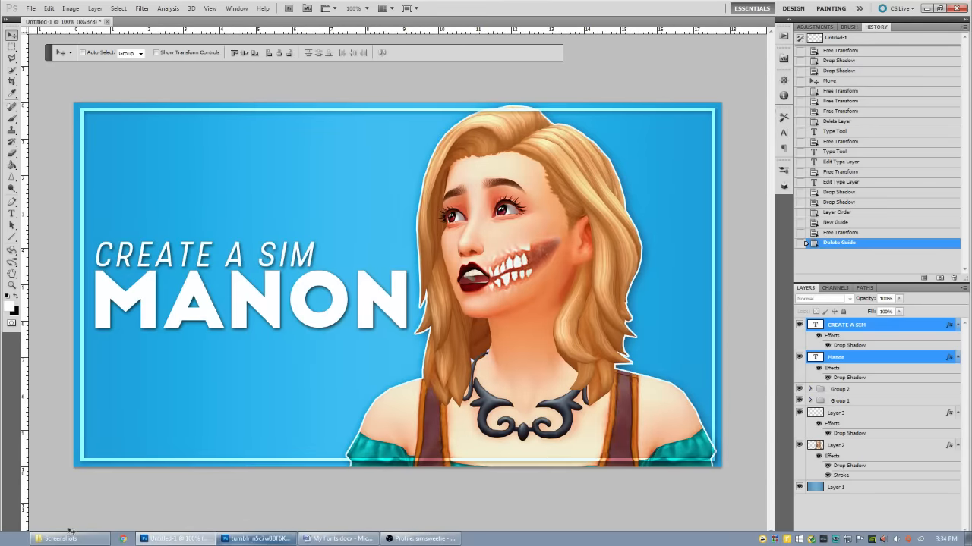
Open 12-21-15_9-50-44 PM.png from the Screenshots folder as a separate Photoshop document.
{"action": "left_click", "coordinate": [70, 542]}
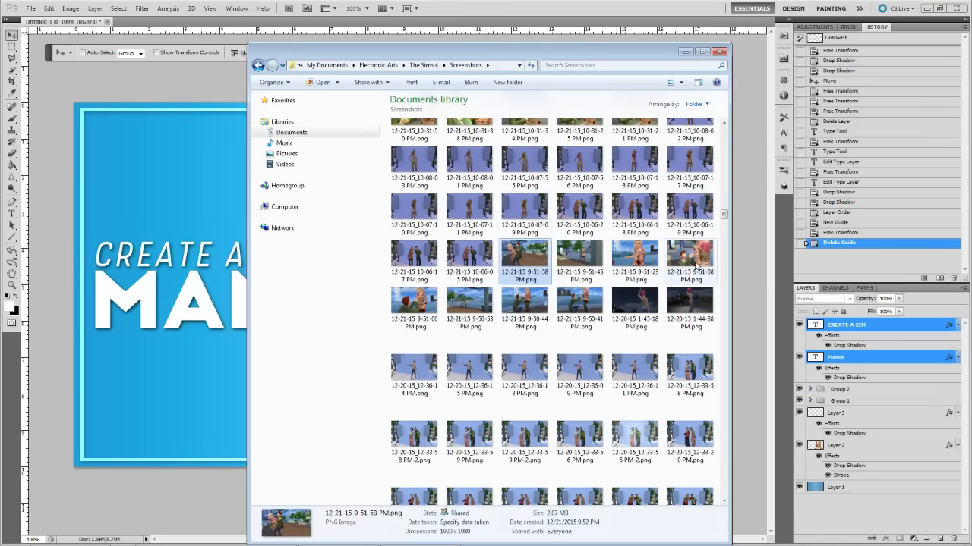
{"action": "left_click_drag", "start_coordinate": [535, 323], "coordinate": [172, 56]}
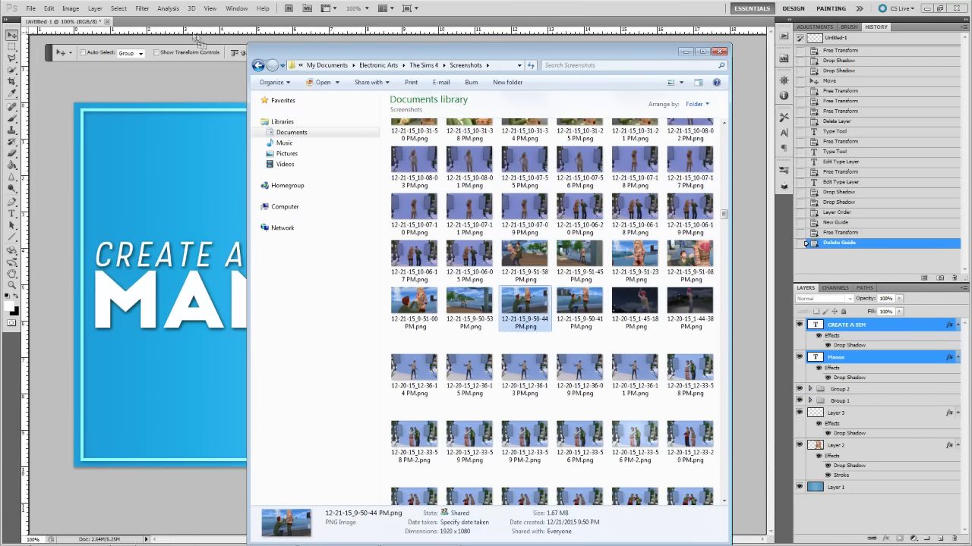
{"action": "left_click_drag", "start_coordinate": [172, 56], "coordinate": [185, 23]}
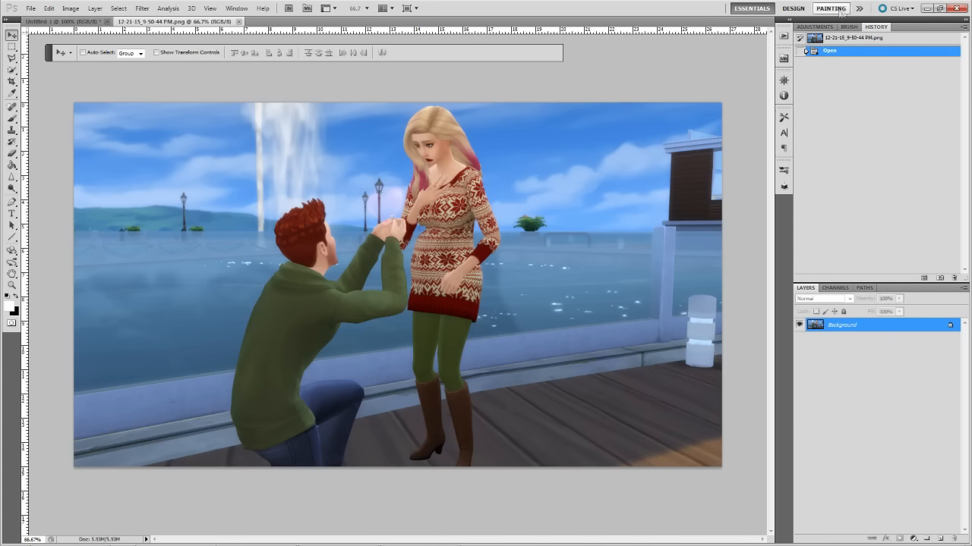
Try the [holosprite] colouring action on the proposal screenshot and revert the image to its opened state.
{"action": "left_click", "coordinate": [784, 35]}
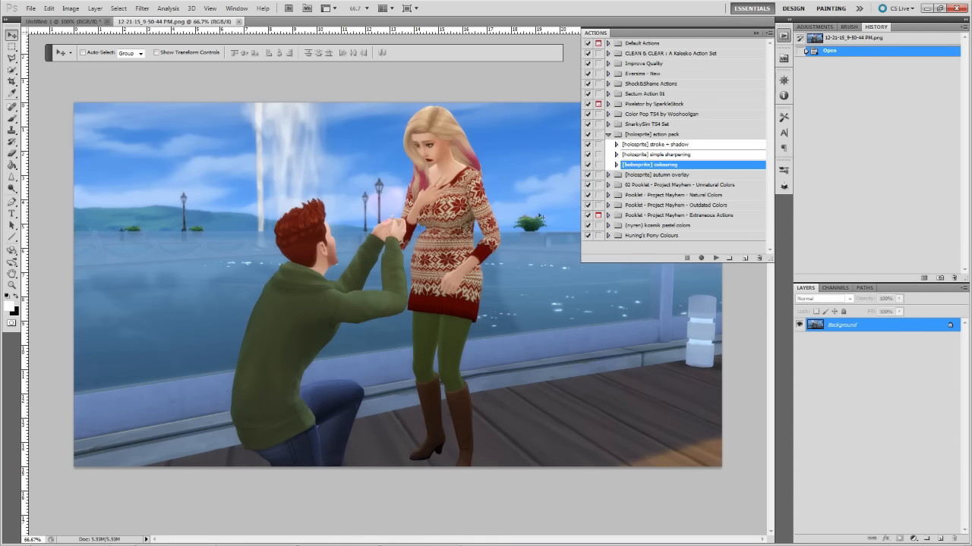
{"action": "left_click", "coordinate": [715, 258]}
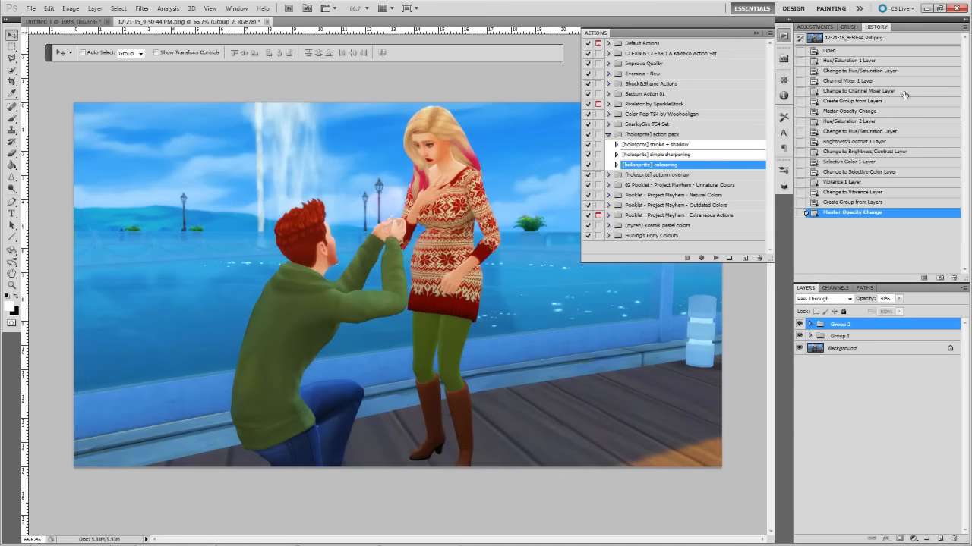
{"action": "left_click", "coordinate": [865, 38]}
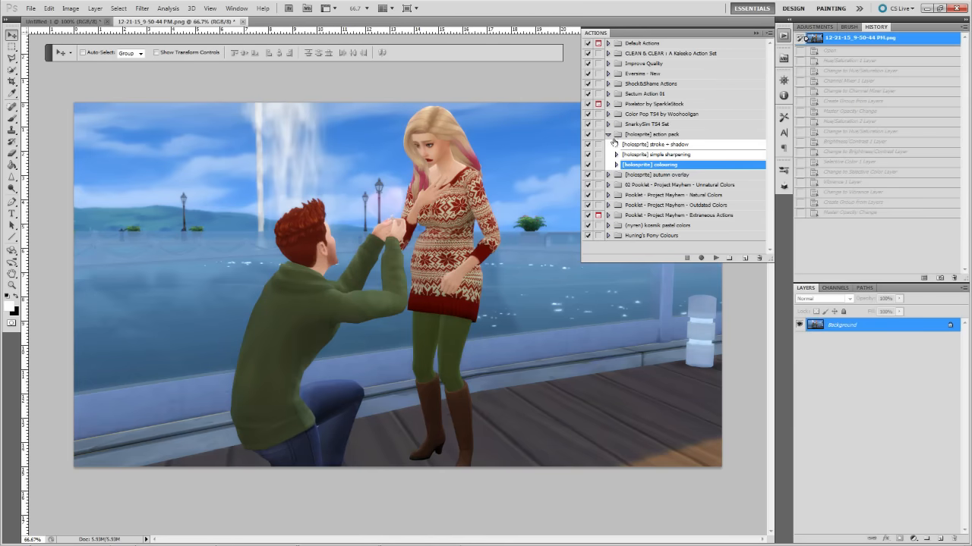
Try the TS4 Color Pop and Darken Me Down actions by Woohooligan, and revert the screenshot to its opened state.
{"action": "left_click", "coordinate": [608, 135]}
{"action": "left_click", "coordinate": [608, 114]}
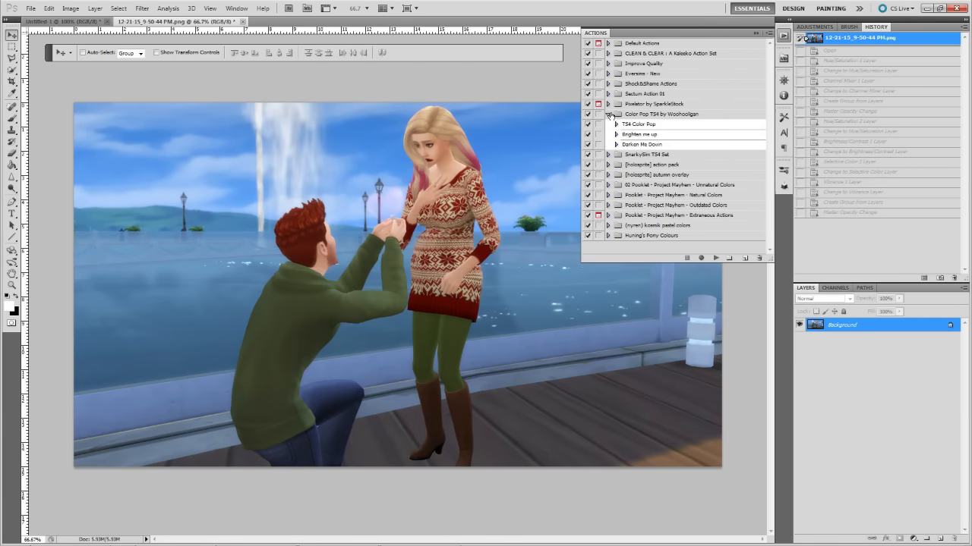
{"action": "left_click", "coordinate": [661, 126]}
{"action": "left_click", "coordinate": [715, 258]}
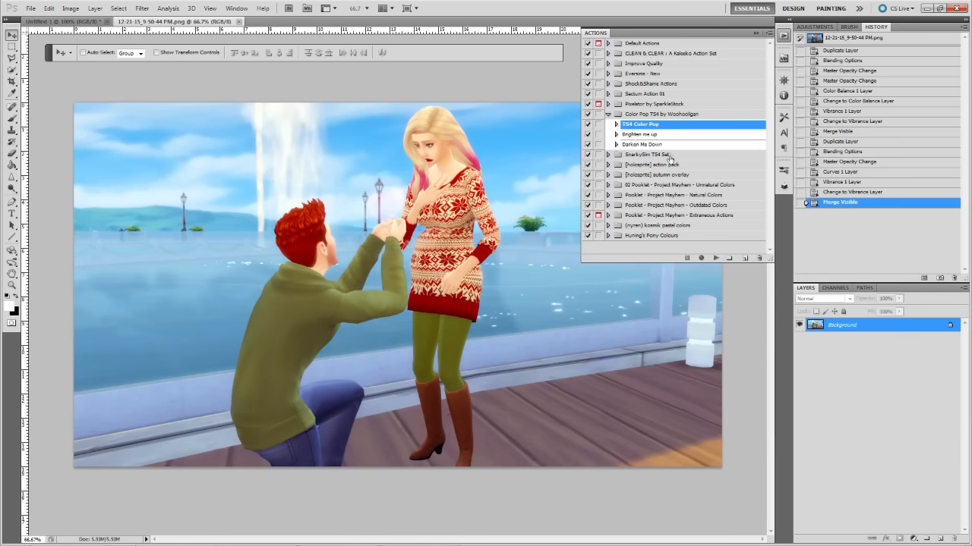
{"action": "left_click", "coordinate": [661, 145]}
{"action": "left_click", "coordinate": [715, 258]}
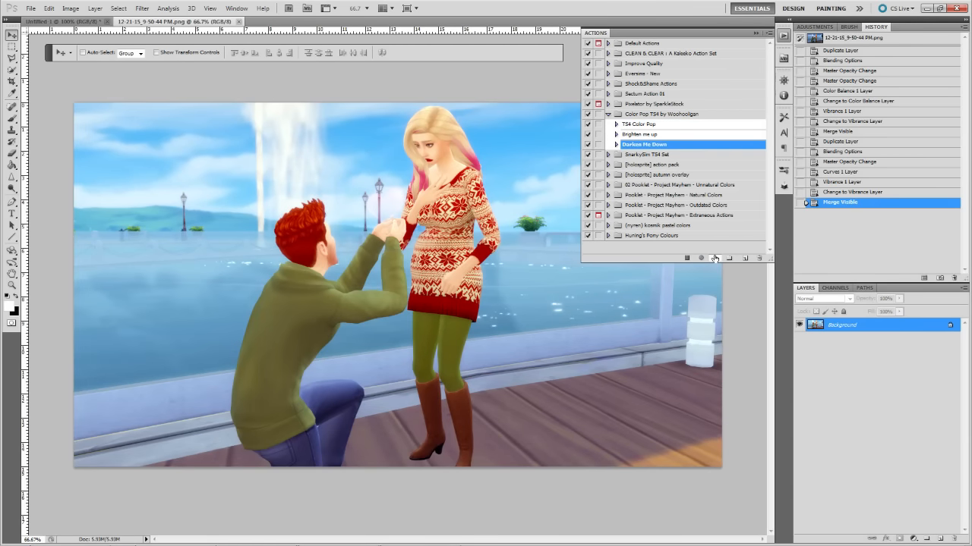
{"action": "left_click", "coordinate": [867, 39]}
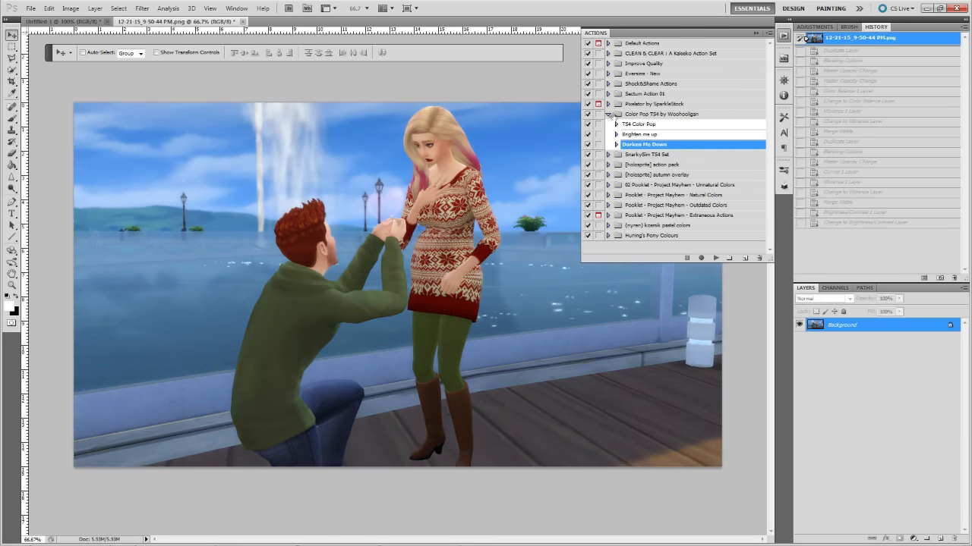
{"action": "left_click", "coordinate": [608, 114]}
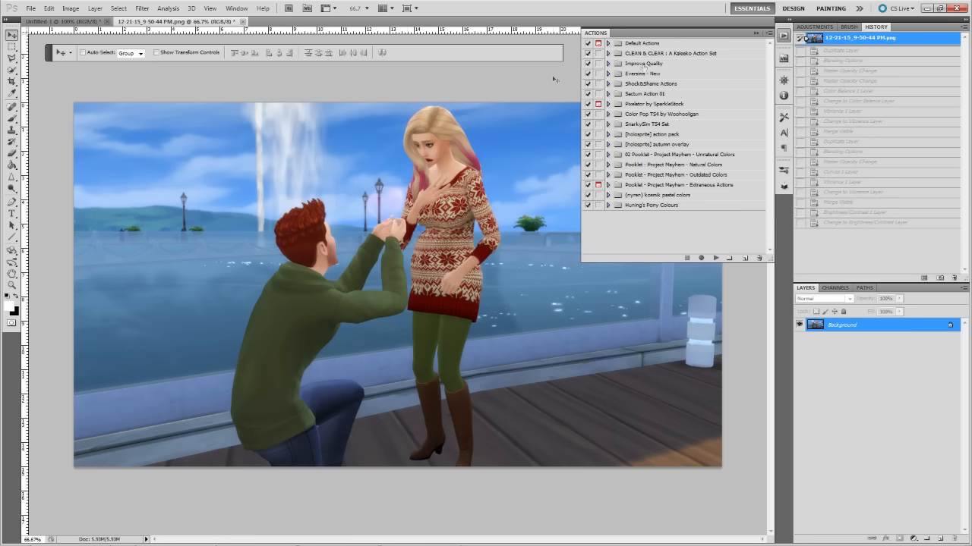
{"action": "left_click", "coordinate": [755, 32]}
Apply a Levels adjustment to the screenshot with the black input level at about 26 and the white input level at 229.
{"action": "left_click", "coordinate": [70, 8]}
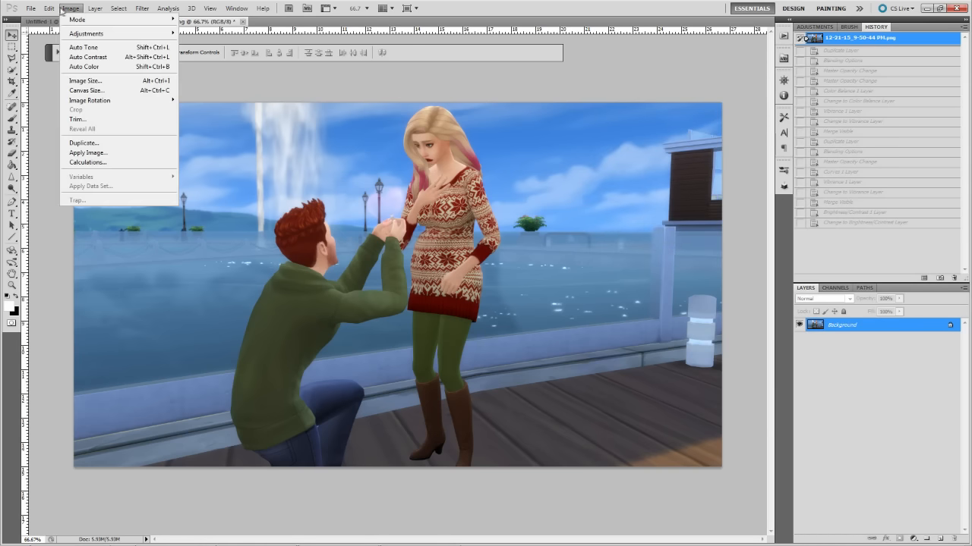
{"action": "mouse_move", "coordinate": [79, 39]}
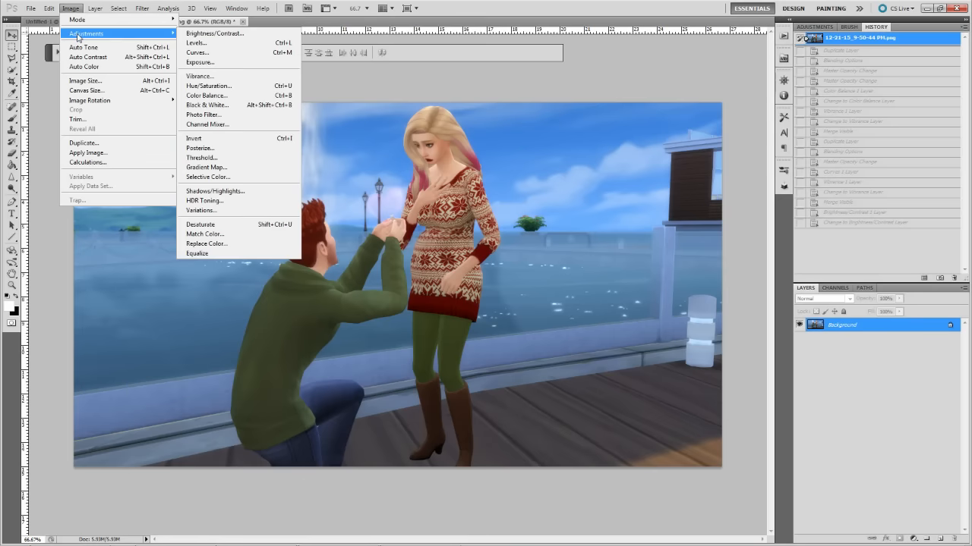
{"action": "left_click", "coordinate": [203, 43]}
{"action": "left_click_drag", "start_coordinate": [205, 191], "coordinate": [628, 81]}
{"action": "left_click_drag", "start_coordinate": [556, 193], "coordinate": [567, 191]}
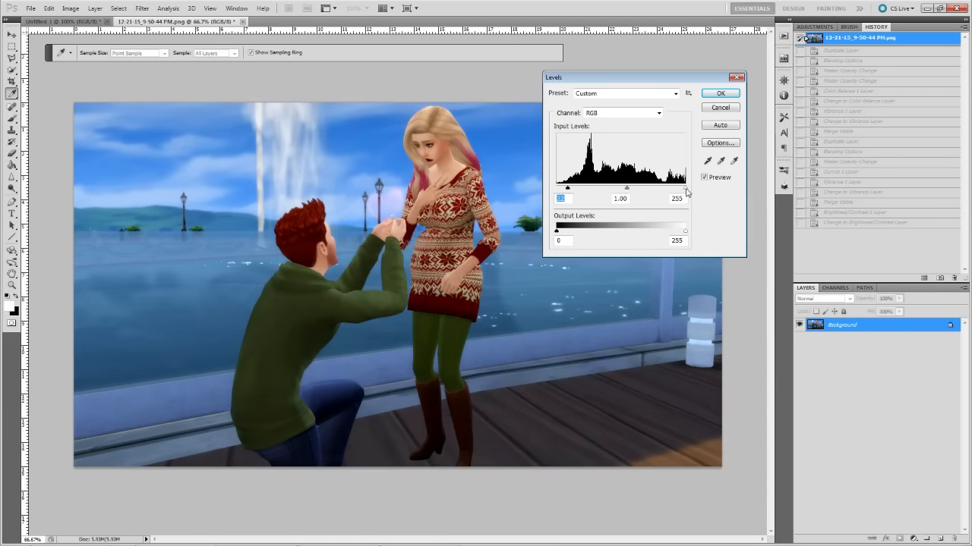
{"action": "left_click_drag", "start_coordinate": [686, 193], "coordinate": [664, 190]}
{"action": "left_click_drag", "start_coordinate": [569, 189], "coordinate": [562, 189]}
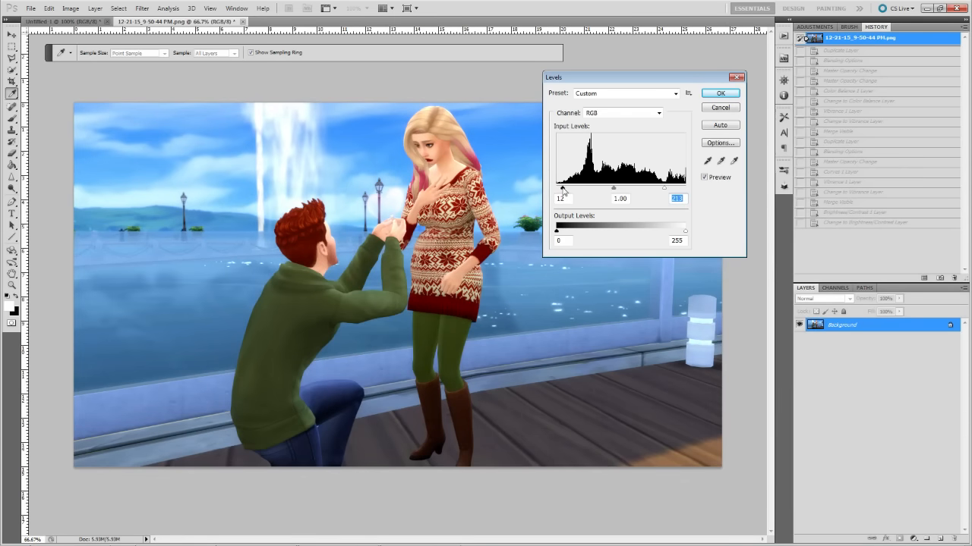
{"action": "left_click_drag", "start_coordinate": [666, 190], "coordinate": [664, 191]}
{"action": "mouse_move", "coordinate": [562, 189]}
{"action": "left_mouse_down"}
{"action": "mouse_move", "coordinate": [620, 189]}
{"action": "mouse_move", "coordinate": [567, 189]}
{"action": "left_mouse_up"}
{"action": "left_click_drag", "start_coordinate": [663, 191], "coordinate": [655, 190]}
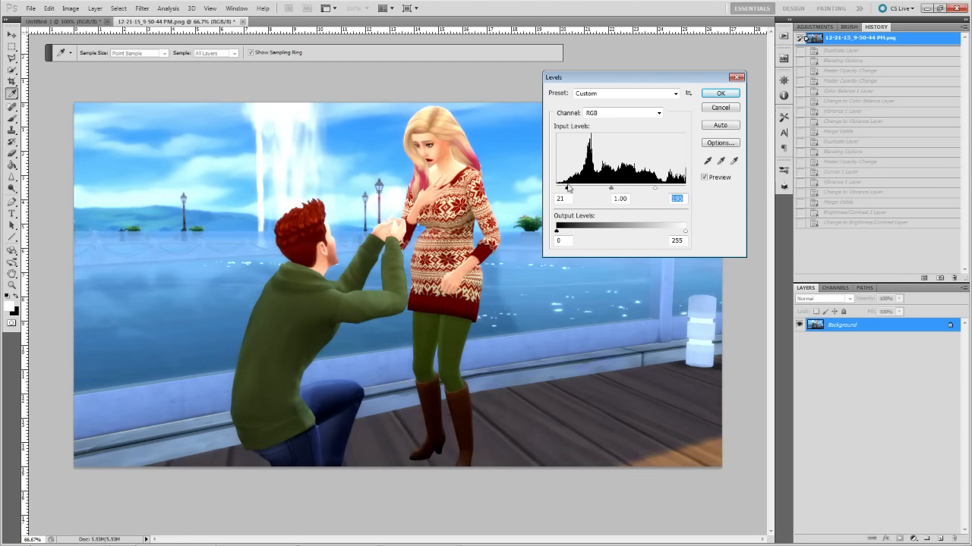
{"action": "left_click_drag", "start_coordinate": [655, 189], "coordinate": [664, 190]}
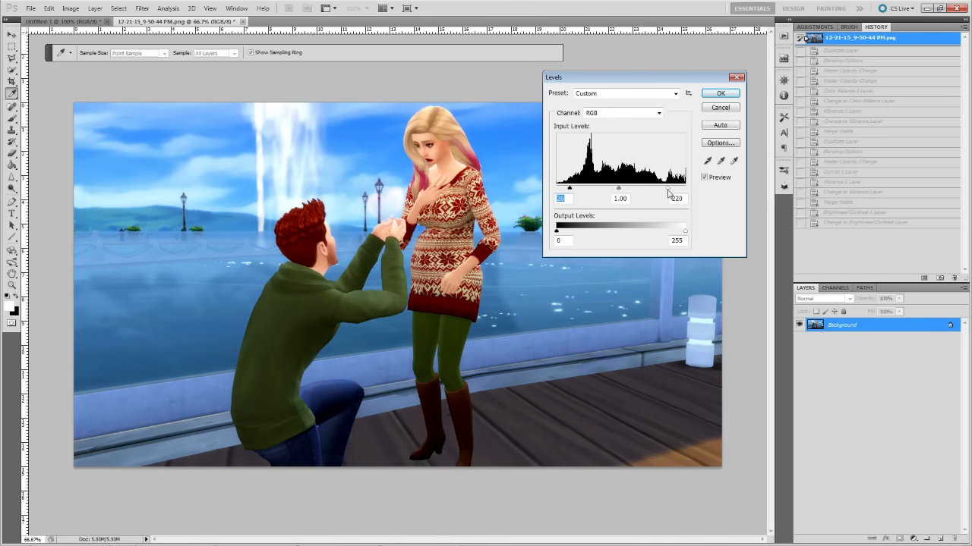
{"action": "left_click_drag", "start_coordinate": [570, 188], "coordinate": [569, 189]}
{"action": "left_click", "coordinate": [718, 95]}
{"action": "left_click_drag", "start_coordinate": [663, 189], "coordinate": [671, 190]}
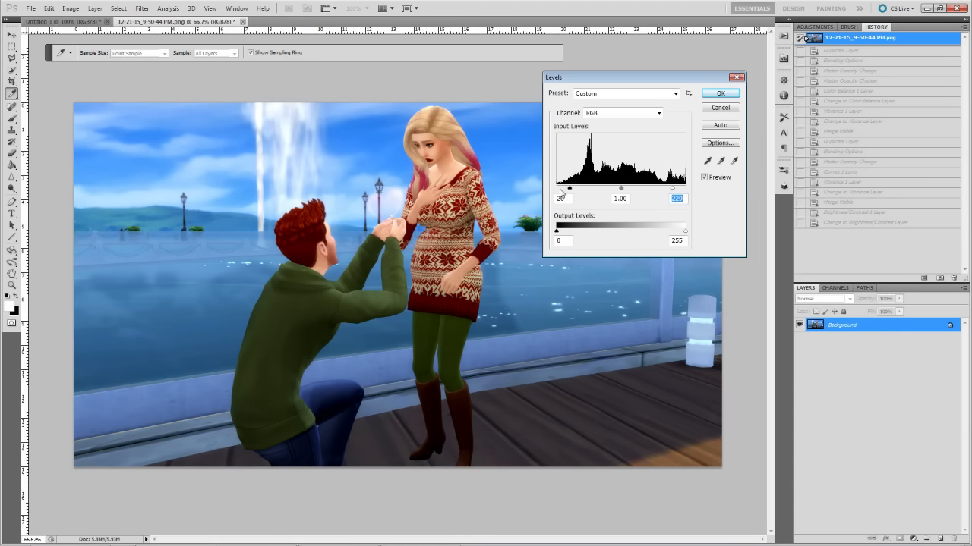
{"action": "left_click", "coordinate": [720, 93]}
{"action": "key", "text": "v"}
Apply a Brightness/Contrast adjustment with brightness 26 and contrast about 28, and compare the result with the opened image.
{"action": "left_click", "coordinate": [71, 8]}
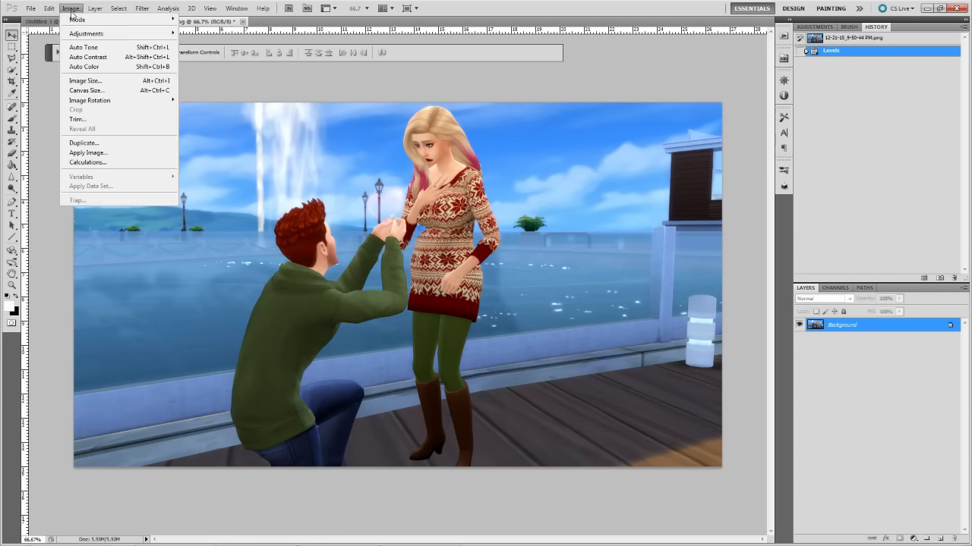
{"action": "mouse_move", "coordinate": [105, 38]}
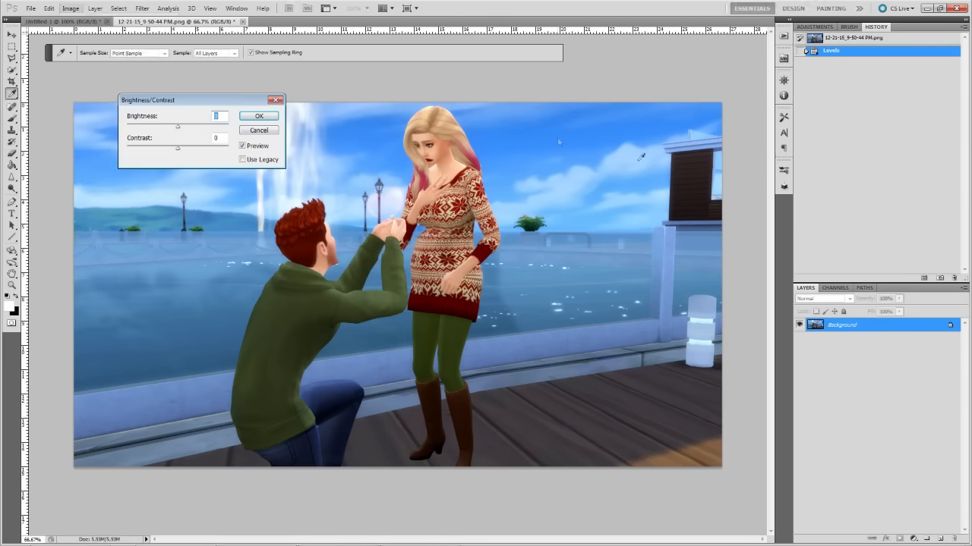
{"action": "left_click", "coordinate": [220, 35]}
{"action": "left_click_drag", "start_coordinate": [179, 131], "coordinate": [191, 154]}
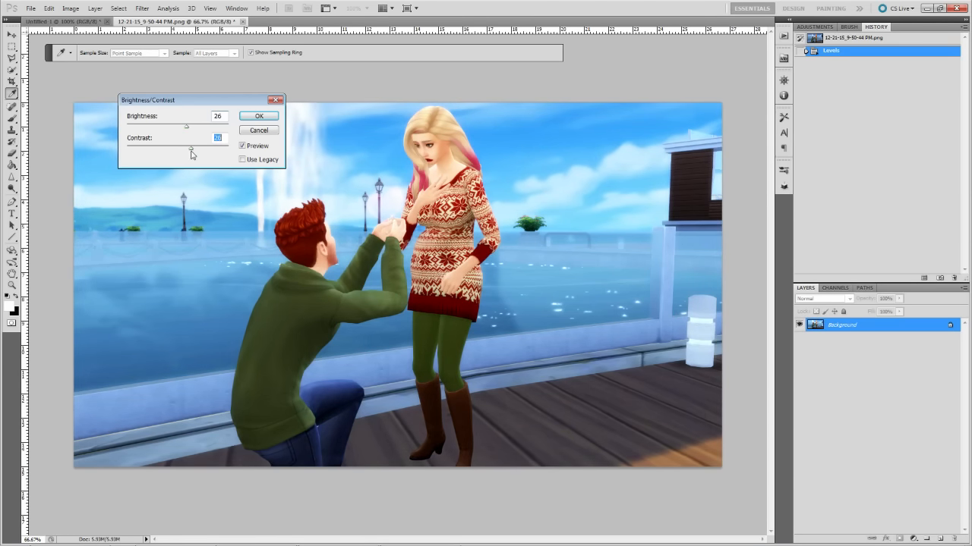
{"action": "left_click", "coordinate": [250, 117]}
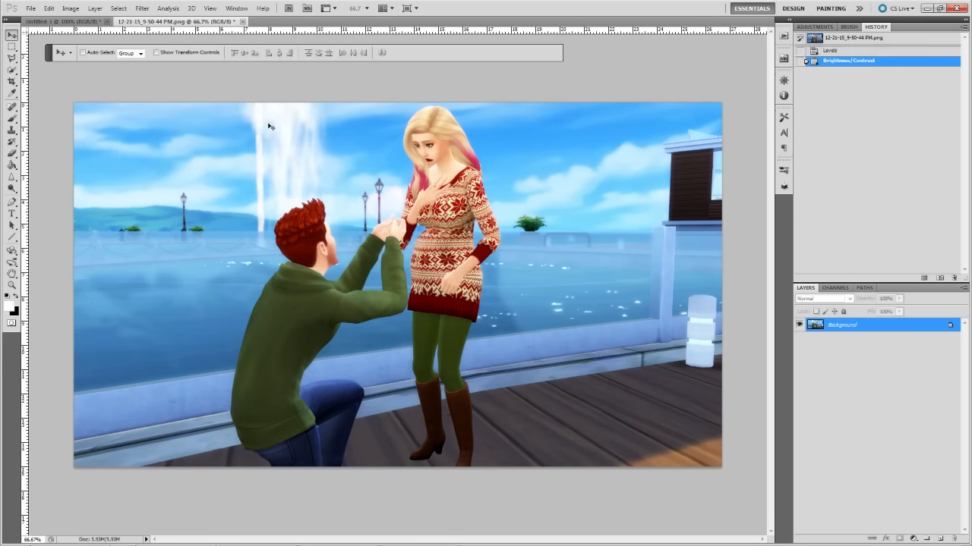
{"action": "left_click", "coordinate": [860, 41]}
{"action": "left_click", "coordinate": [816, 60]}
Raise the screenshot's saturation slightly with a Hue/Saturation adjustment and compare the result with the opened image.
{"action": "left_click", "coordinate": [71, 7]}
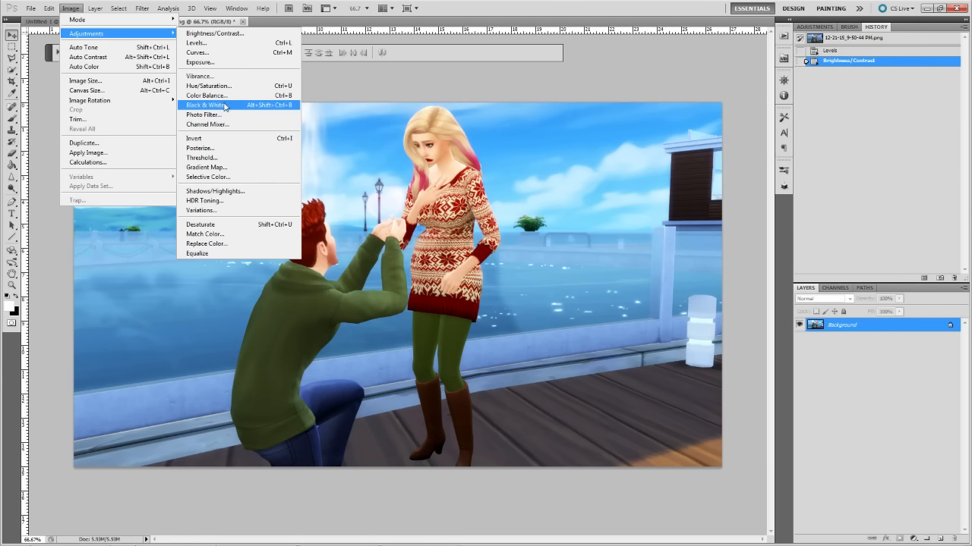
{"action": "left_click", "coordinate": [220, 86]}
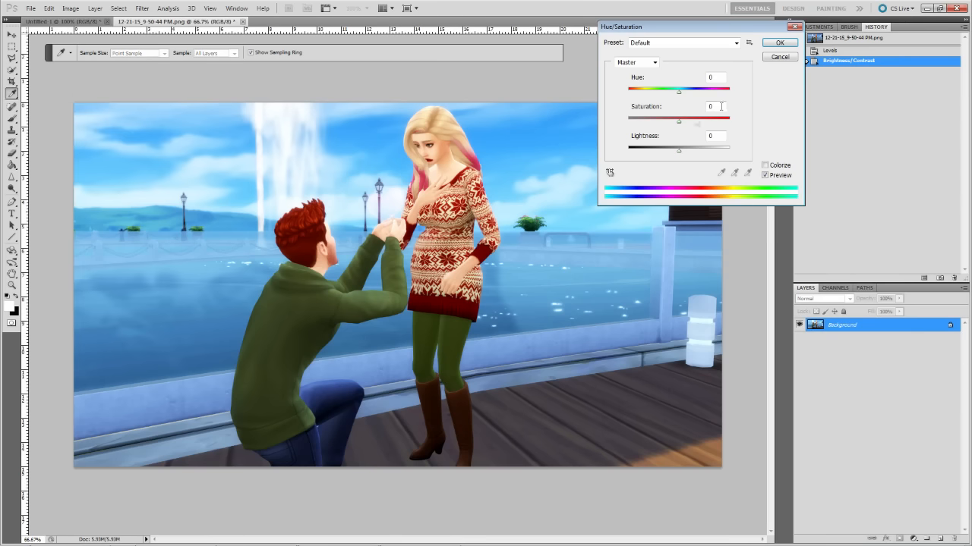
{"action": "left_click_drag", "start_coordinate": [679, 122], "coordinate": [688, 138]}
{"action": "left_click_drag", "start_coordinate": [691, 141], "coordinate": [687, 144]}
{"action": "left_click", "coordinate": [779, 43]}
{"action": "left_click", "coordinate": [829, 39]}
{"action": "left_click", "coordinate": [831, 70]}
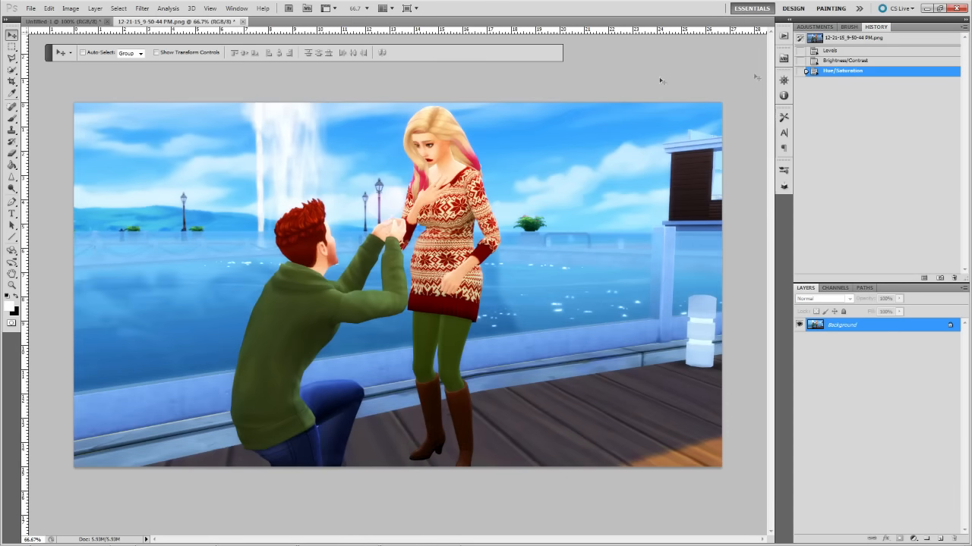
Try an Exposure adjustment on the screenshot with exposure +0.14, offset -0.0102 and a lowered gamma correction, and discard it.
{"action": "left_click", "coordinate": [71, 9]}
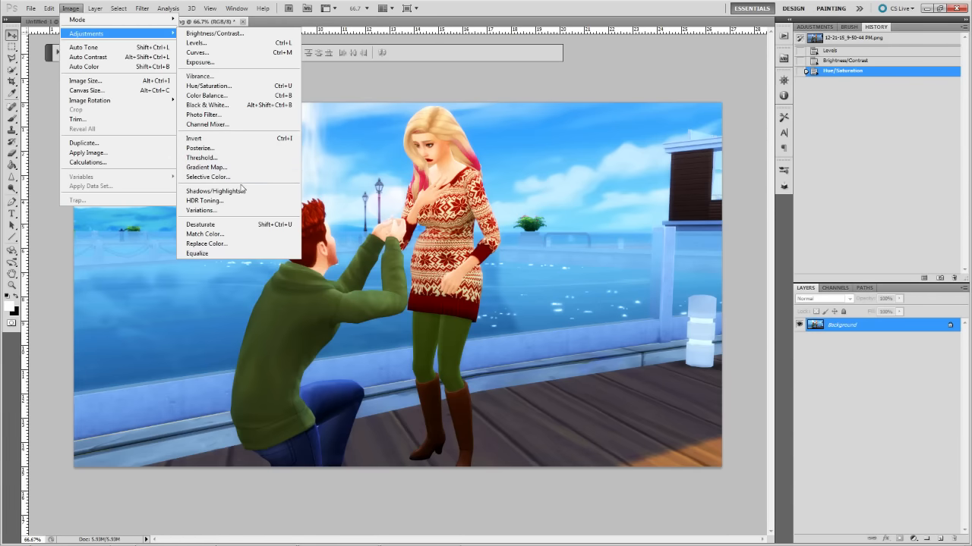
{"action": "left_click", "coordinate": [228, 62]}
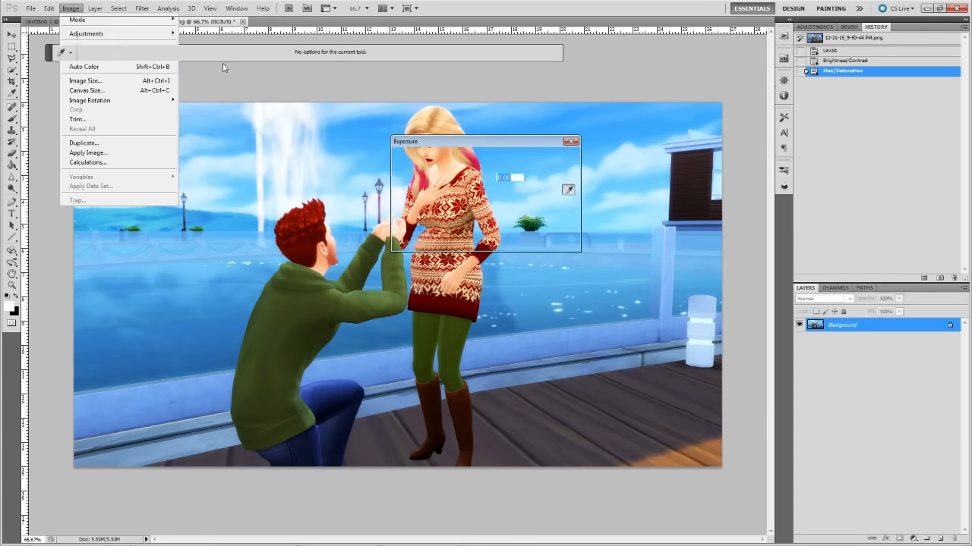
{"action": "left_click_drag", "start_coordinate": [462, 142], "coordinate": [573, 126]}
{"action": "mouse_move", "coordinate": [575, 173]}
{"action": "left_mouse_down"}
{"action": "mouse_move", "coordinate": [585, 175]}
{"action": "mouse_move", "coordinate": [576, 203]}
{"action": "mouse_move", "coordinate": [574, 180]}
{"action": "left_mouse_up"}
{"action": "left_click_drag", "start_coordinate": [574, 225], "coordinate": [585, 231]}
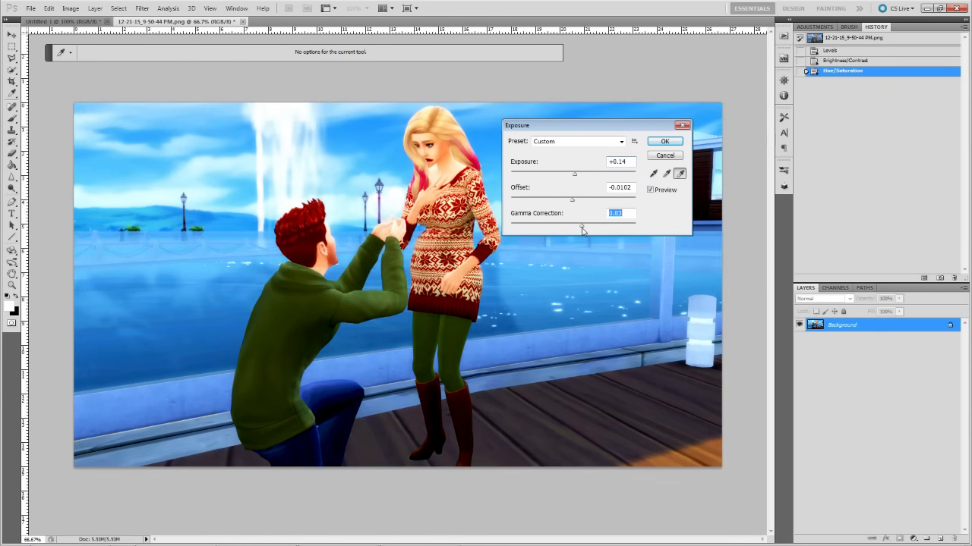
{"action": "left_click", "coordinate": [666, 156]}
Apply a second Levels adjustment with the black input level raised slightly and the white input level lowered slightly.
{"action": "left_click", "coordinate": [70, 9]}
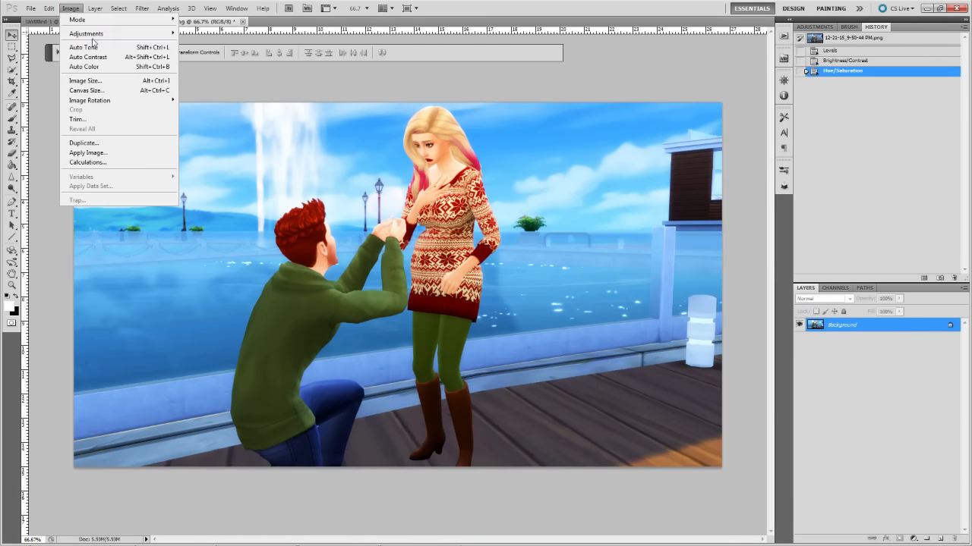
{"action": "left_click", "coordinate": [186, 44]}
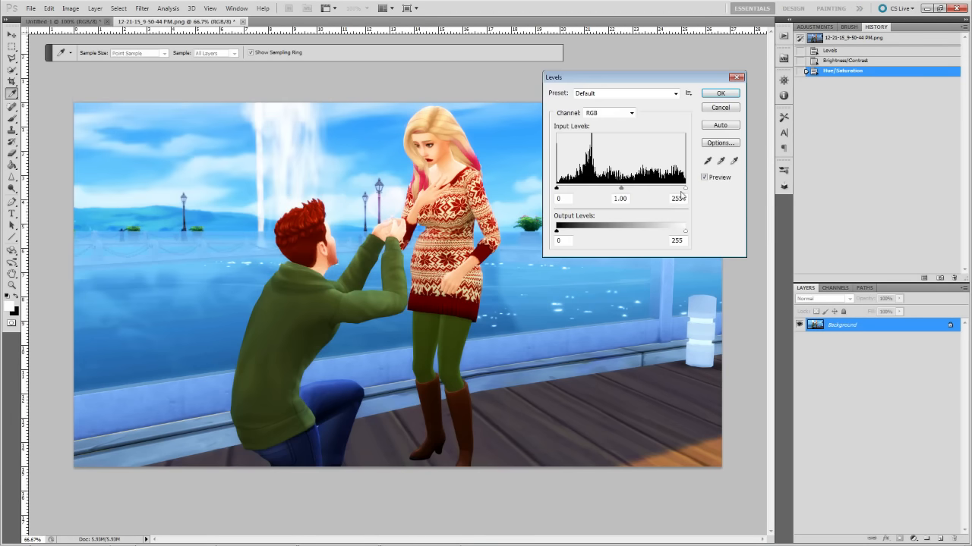
{"action": "left_click_drag", "start_coordinate": [557, 190], "coordinate": [560, 191]}
{"action": "left_click_drag", "start_coordinate": [684, 190], "coordinate": [682, 190]}
{"action": "left_click", "coordinate": [720, 93]}
{"action": "left_click", "coordinate": [70, 8]}
{"action": "mouse_move", "coordinate": [137, 33]}
{"action": "left_click", "coordinate": [206, 33]}
{"action": "left_click_drag", "start_coordinate": [193, 107], "coordinate": [604, 186]}
{"action": "left_click", "coordinate": [682, 188]}
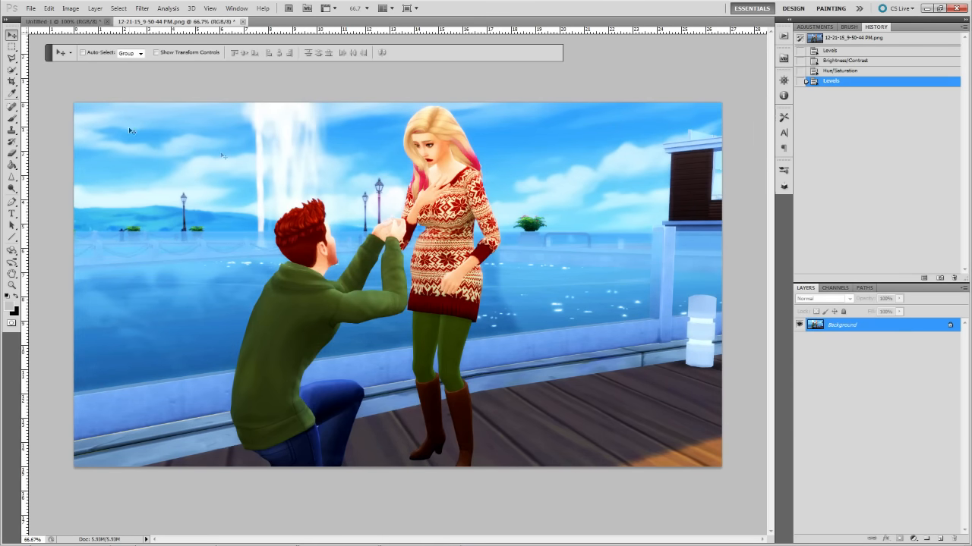
Raise the screenshot's lightness slightly with a Hue/Saturation adjustment and compare the result with the opened image.
{"action": "left_click", "coordinate": [71, 8]}
{"action": "mouse_move", "coordinate": [82, 34]}
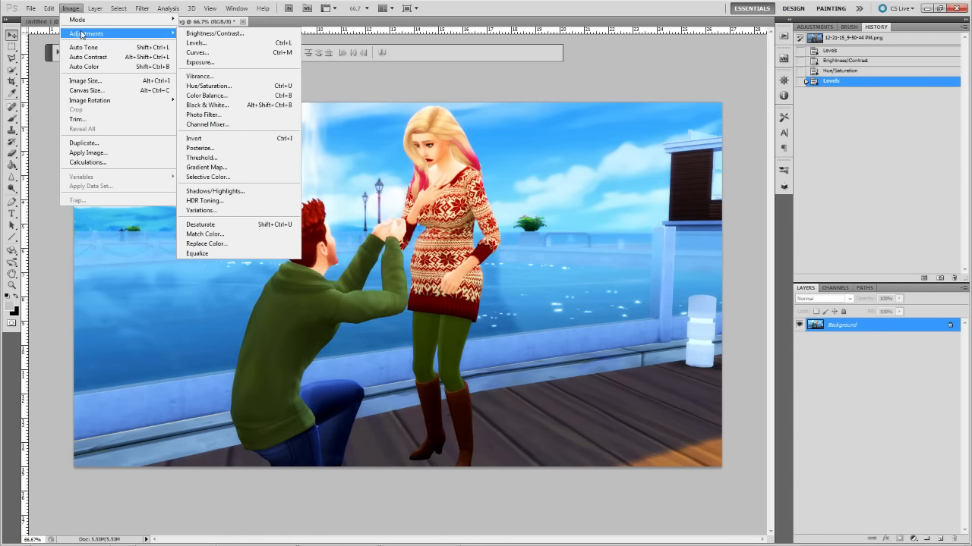
{"action": "left_click", "coordinate": [209, 85]}
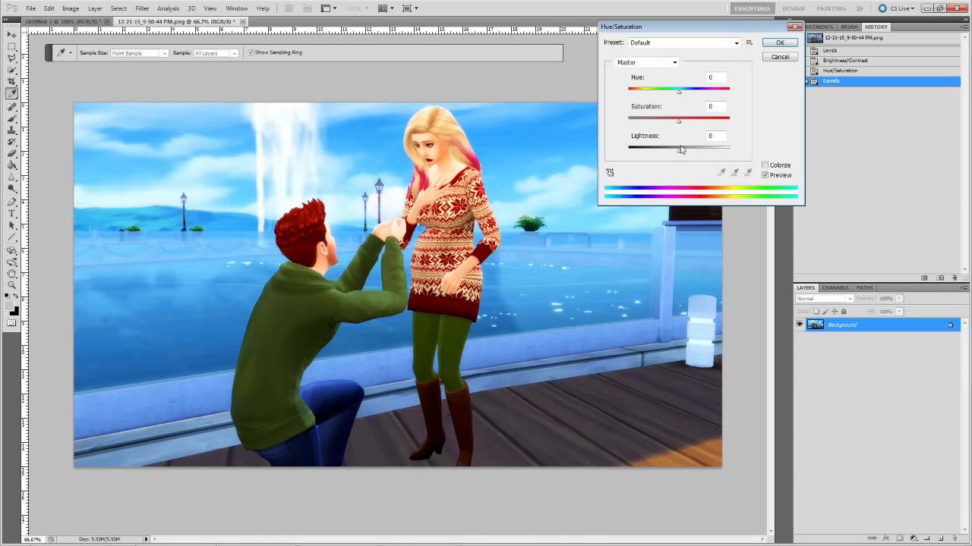
{"action": "left_click_drag", "start_coordinate": [679, 154], "coordinate": [681, 155]}
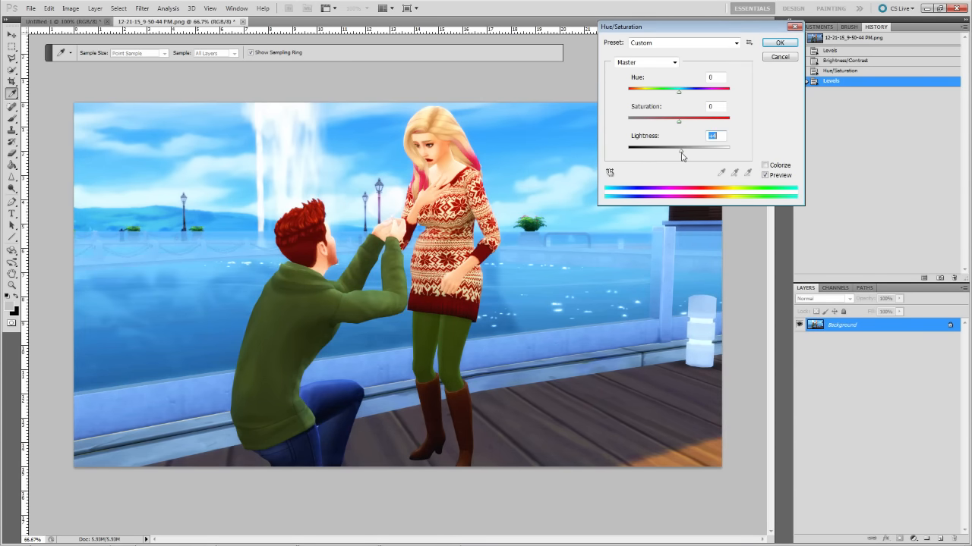
{"action": "left_click_drag", "start_coordinate": [681, 155], "coordinate": [685, 156]}
{"action": "left_click", "coordinate": [779, 43]}
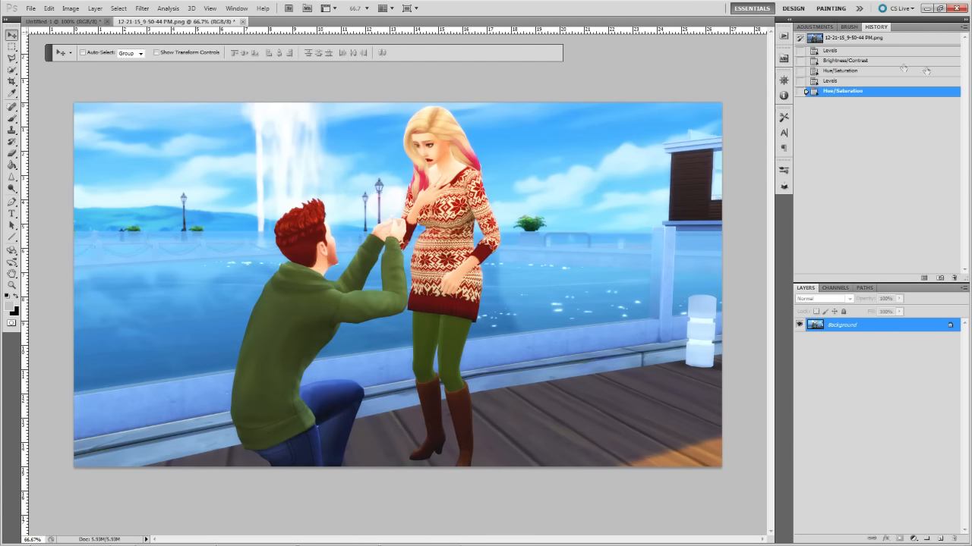
{"action": "left_click", "coordinate": [866, 40]}
{"action": "left_click", "coordinate": [859, 90]}
Try several presets, including Warming Filter (85) and Cooling Filter (82), in a direct Photo Filter adjustment and discard it.
{"action": "left_click", "coordinate": [70, 8]}
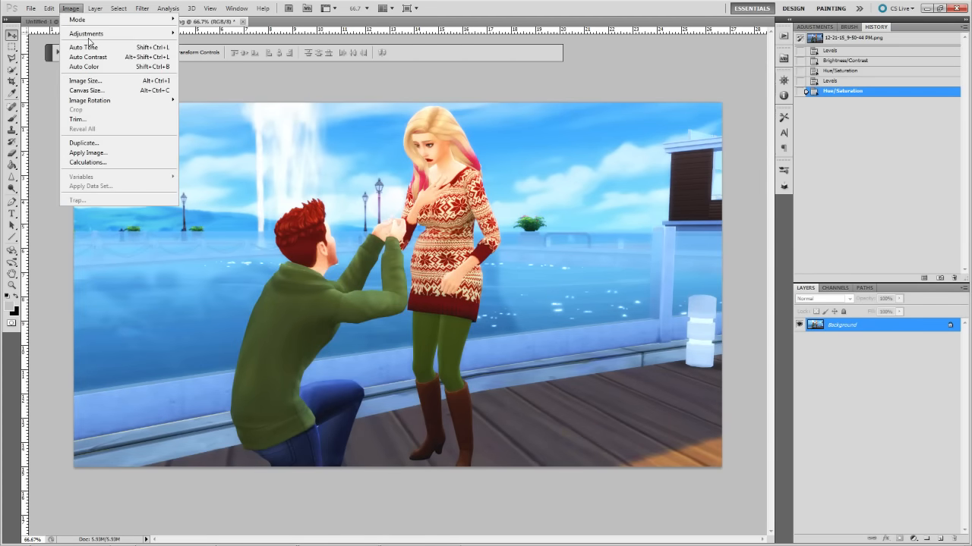
{"action": "mouse_move", "coordinate": [87, 36]}
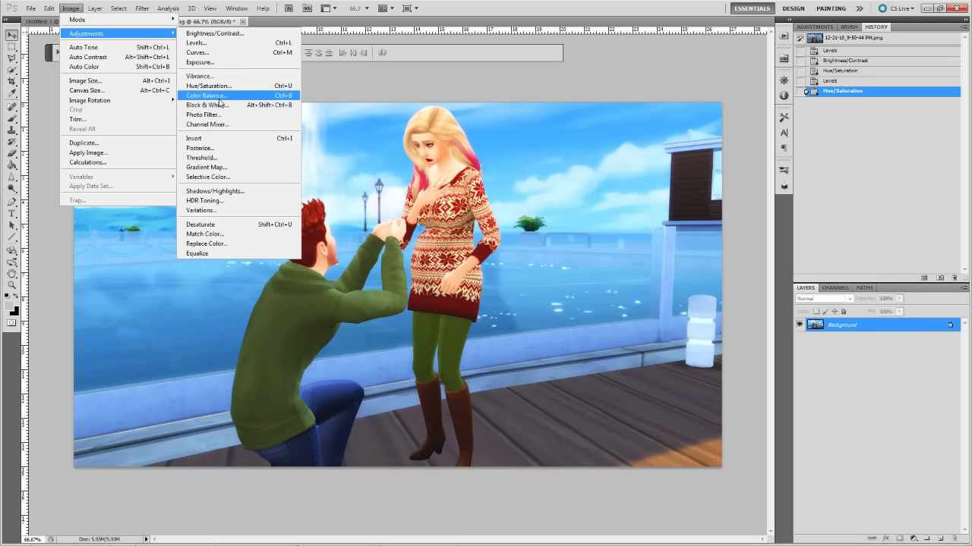
{"action": "left_click", "coordinate": [202, 114]}
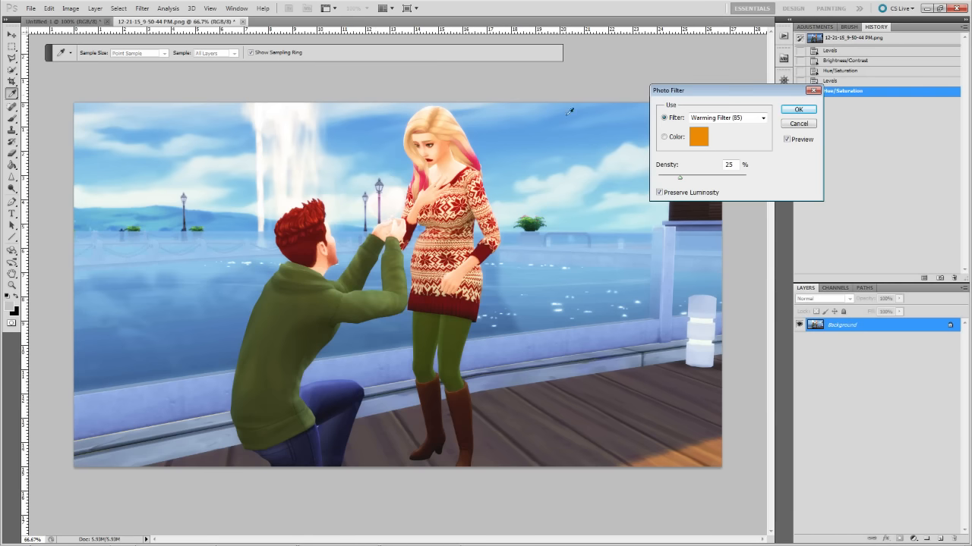
{"action": "left_click", "coordinate": [765, 118]}
{"action": "left_click", "coordinate": [740, 127]}
{"action": "left_click", "coordinate": [748, 119]}
{"action": "left_click", "coordinate": [741, 158]}
{"action": "left_click", "coordinate": [749, 120]}
{"action": "left_click", "coordinate": [740, 167]}
{"action": "left_click", "coordinate": [747, 118]}
{"action": "left_click", "coordinate": [736, 176]}
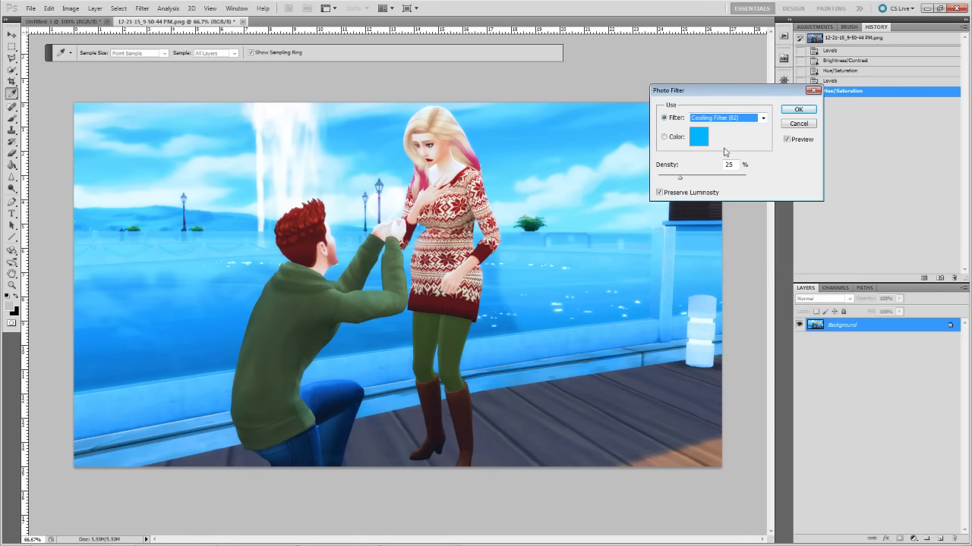
{"action": "left_click", "coordinate": [798, 123]}
{"action": "key", "text": "v"}
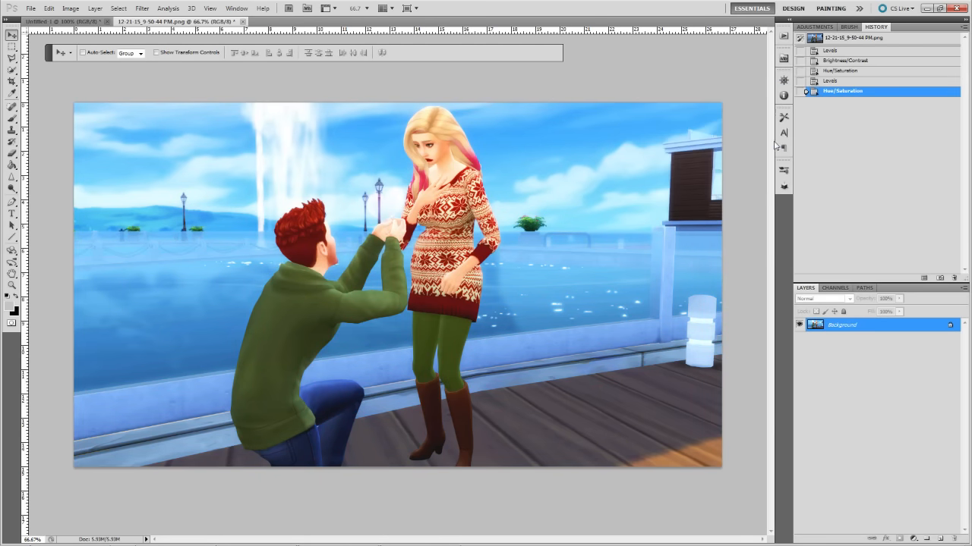
Add a Photo Filter adjustment layer above the Background, try Cooling Filter (80) and Cooling Filter (82), and choose the Magenta filter.
{"action": "left_click", "coordinate": [914, 538]}
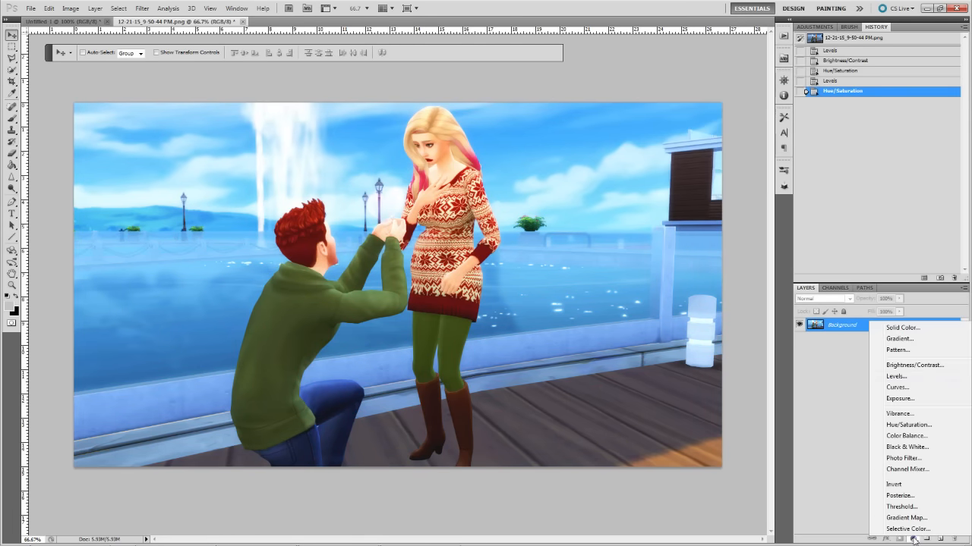
{"action": "left_click", "coordinate": [903, 458]}
{"action": "left_click", "coordinate": [863, 59]}
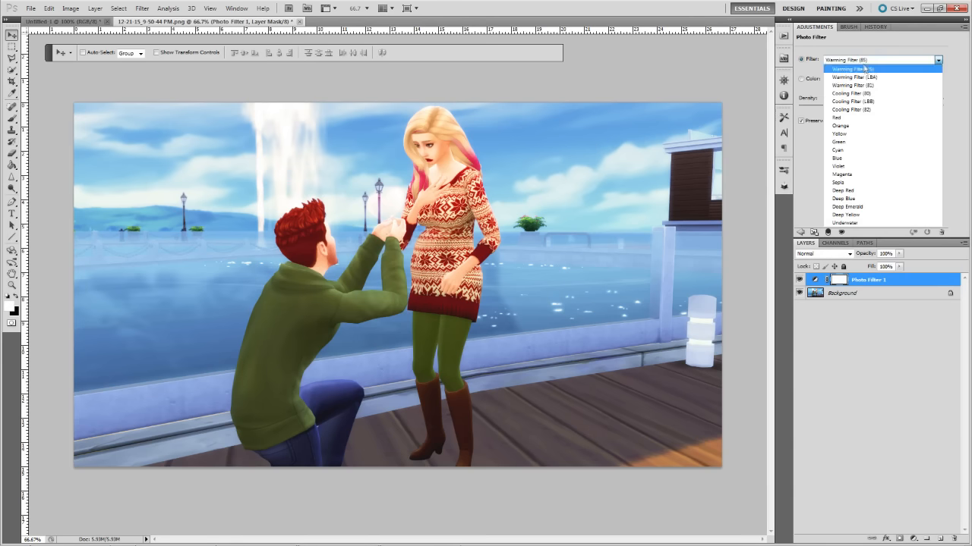
{"action": "left_click", "coordinate": [864, 85]}
{"action": "left_click", "coordinate": [863, 59]}
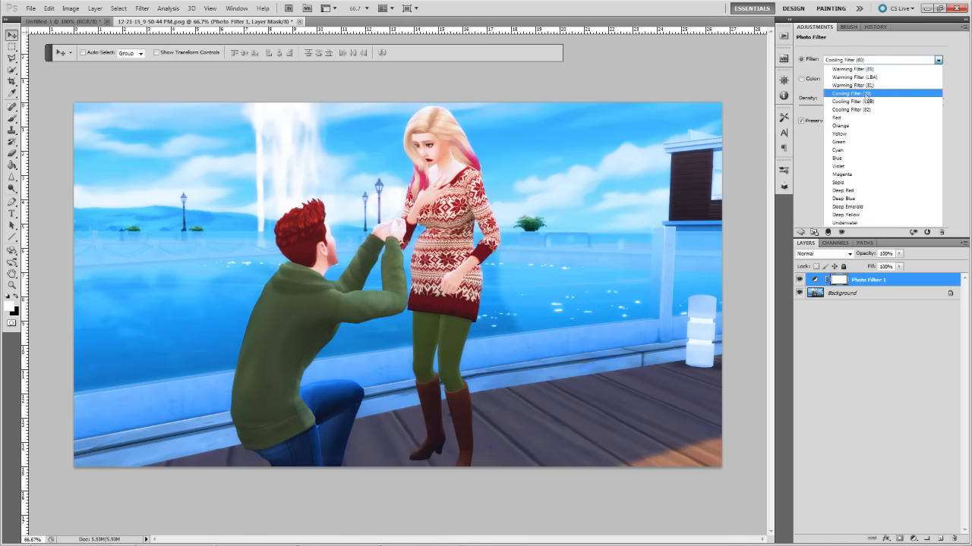
{"action": "left_click", "coordinate": [866, 105]}
{"action": "left_click", "coordinate": [864, 63]}
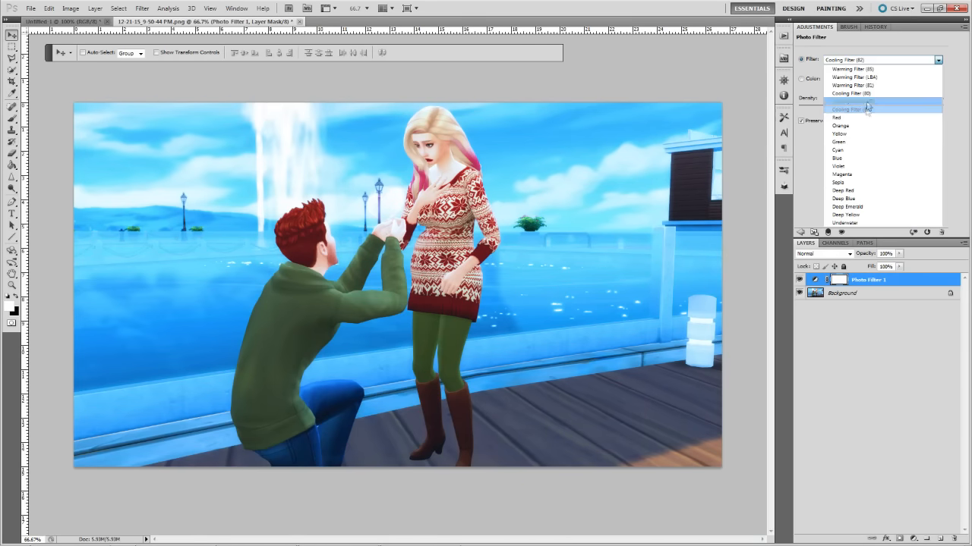
{"action": "left_click", "coordinate": [864, 177]}
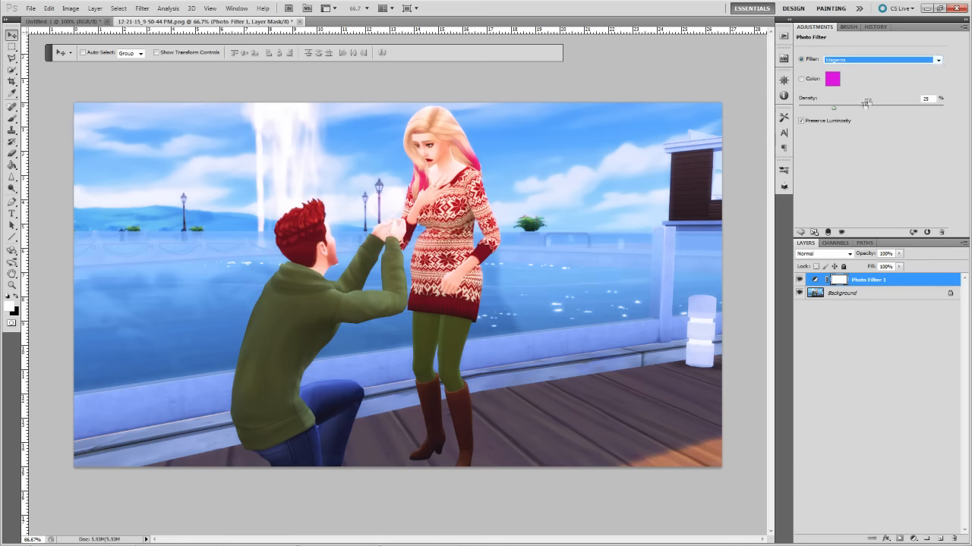
Try further filters on the photo filter layer, including Cooling Filter (LBB) and Cooling Filter (82).
{"action": "left_click", "coordinate": [882, 61]}
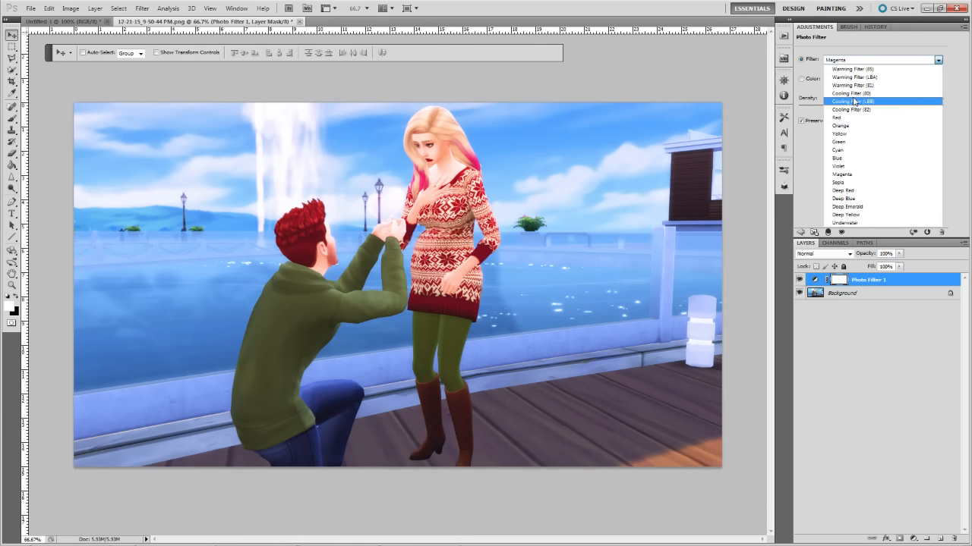
{"action": "left_click", "coordinate": [851, 168]}
{"action": "left_click", "coordinate": [869, 64]}
{"action": "left_click", "coordinate": [872, 102]}
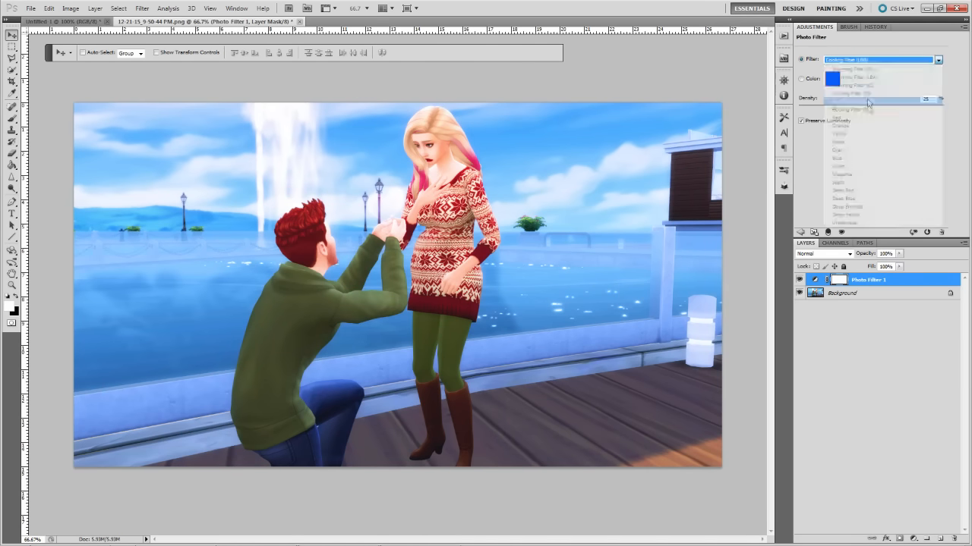
{"action": "left_click", "coordinate": [869, 60]}
{"action": "left_click", "coordinate": [867, 110]}
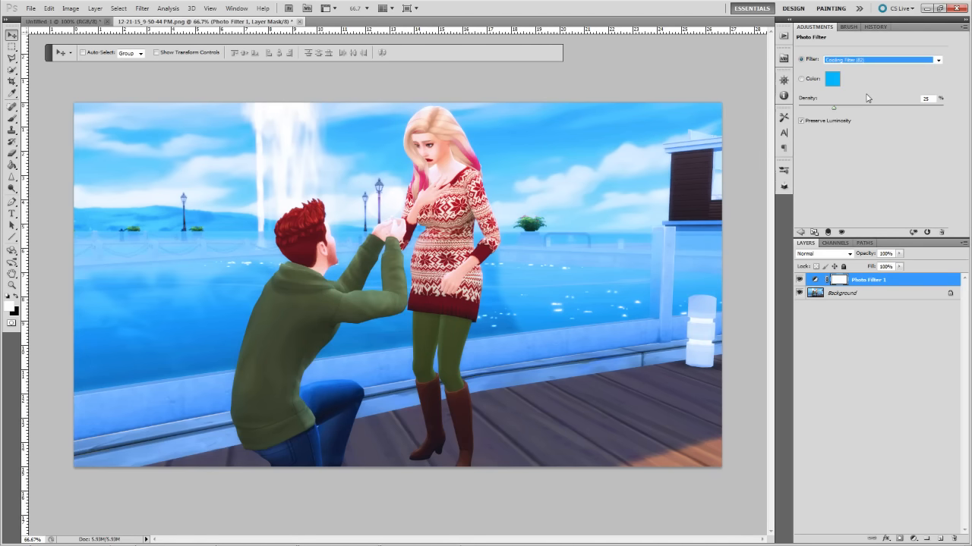
Set the photo filter layer to Magenta and reduce its opacity to 80%.
{"action": "left_click", "coordinate": [884, 60]}
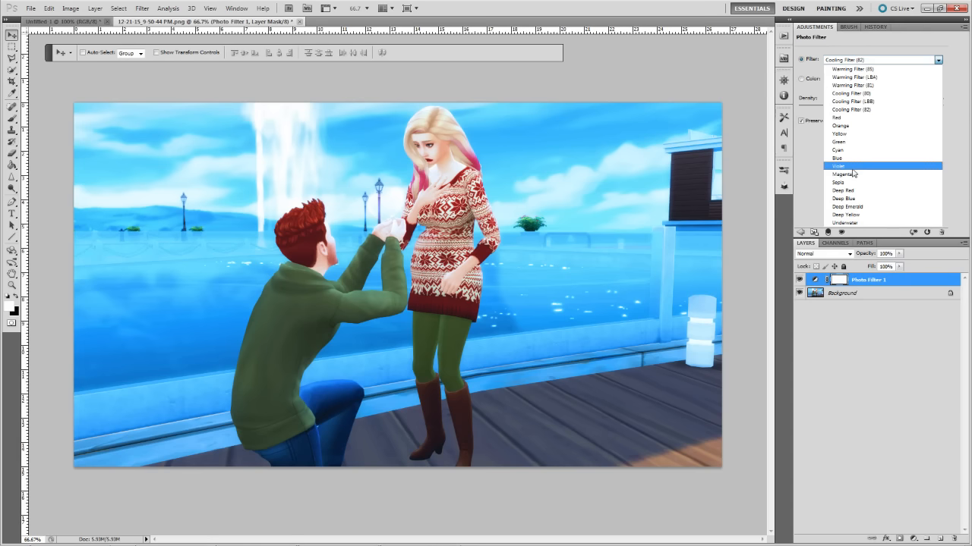
{"action": "left_click", "coordinate": [855, 175]}
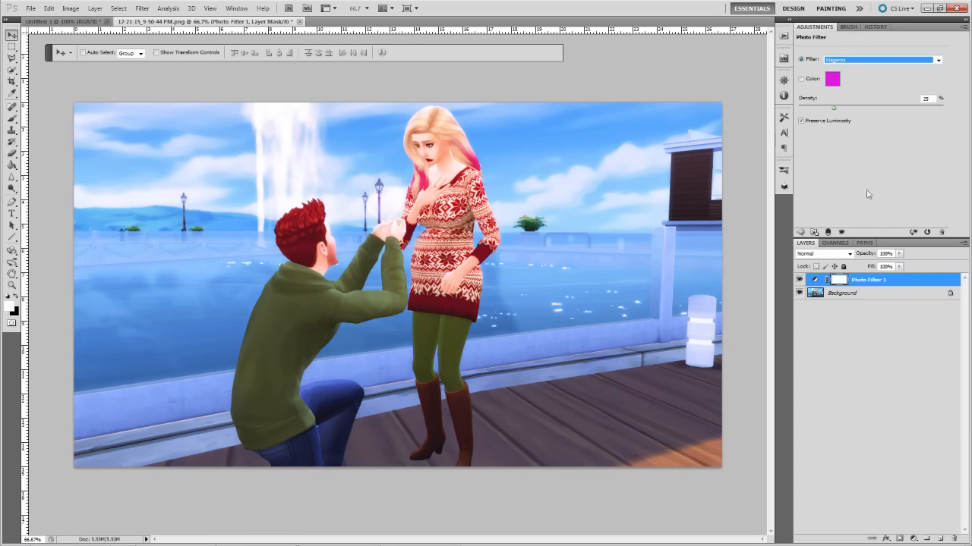
{"action": "left_click_drag", "start_coordinate": [897, 255], "coordinate": [891, 290]}
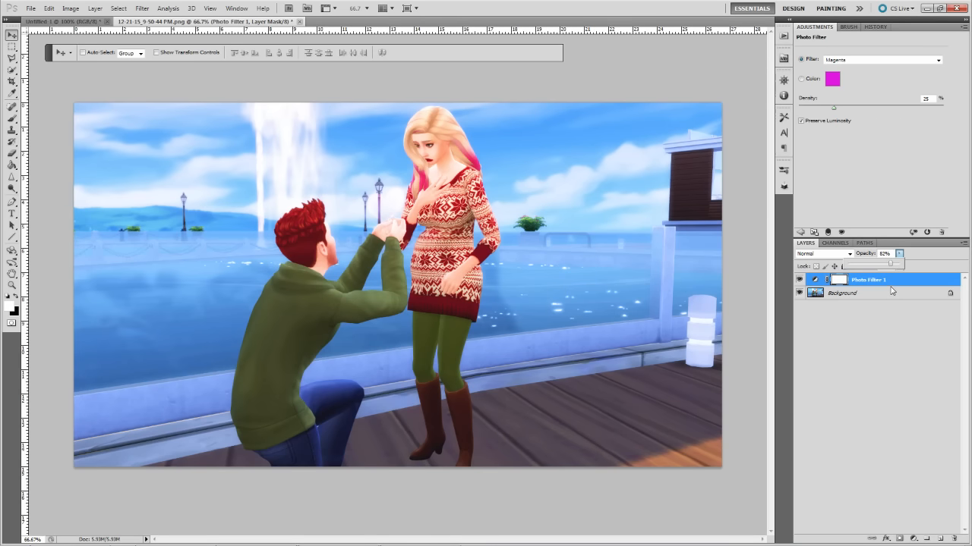
{"action": "left_click_drag", "start_coordinate": [891, 289], "coordinate": [891, 290]}
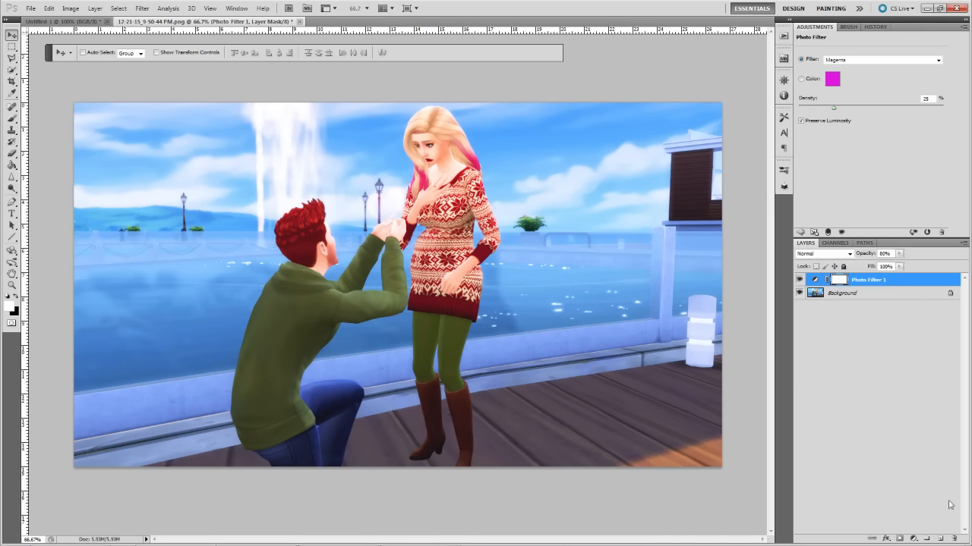
Add a second Photo Filter adjustment layer using Cooling Filter (82) and reduce its opacity to 30%.
{"action": "left_click", "coordinate": [913, 538]}
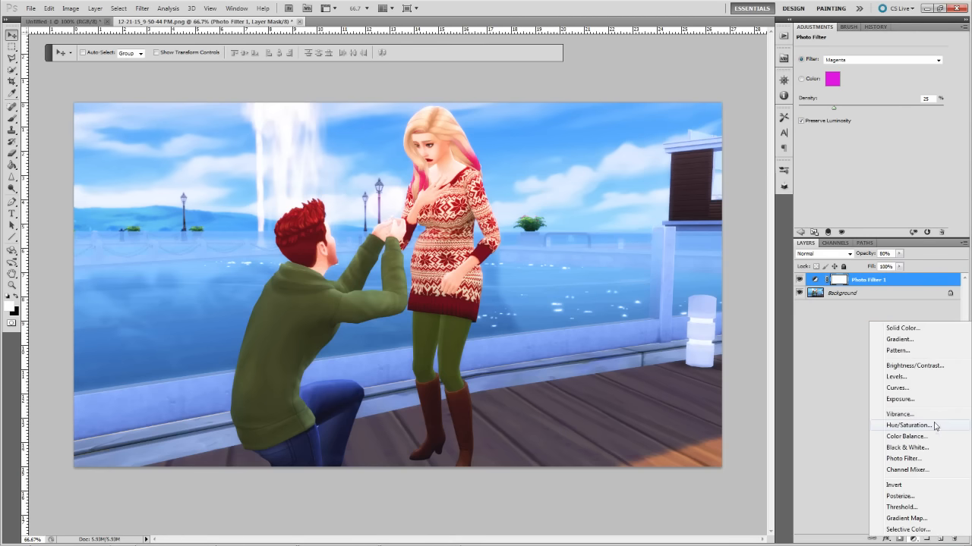
{"action": "left_click", "coordinate": [903, 458]}
{"action": "left_click", "coordinate": [896, 59]}
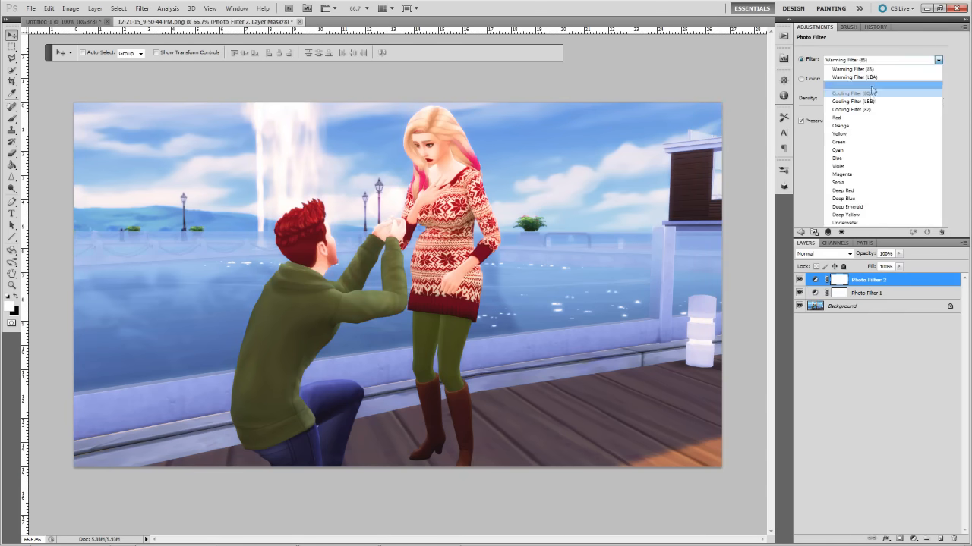
{"action": "left_click", "coordinate": [863, 111]}
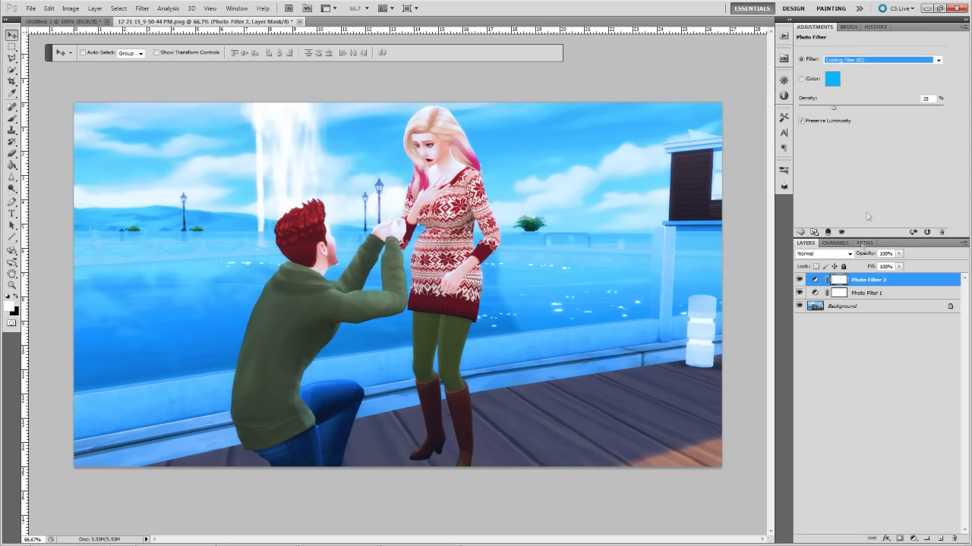
{"action": "left_click_drag", "start_coordinate": [899, 253], "coordinate": [869, 291]}
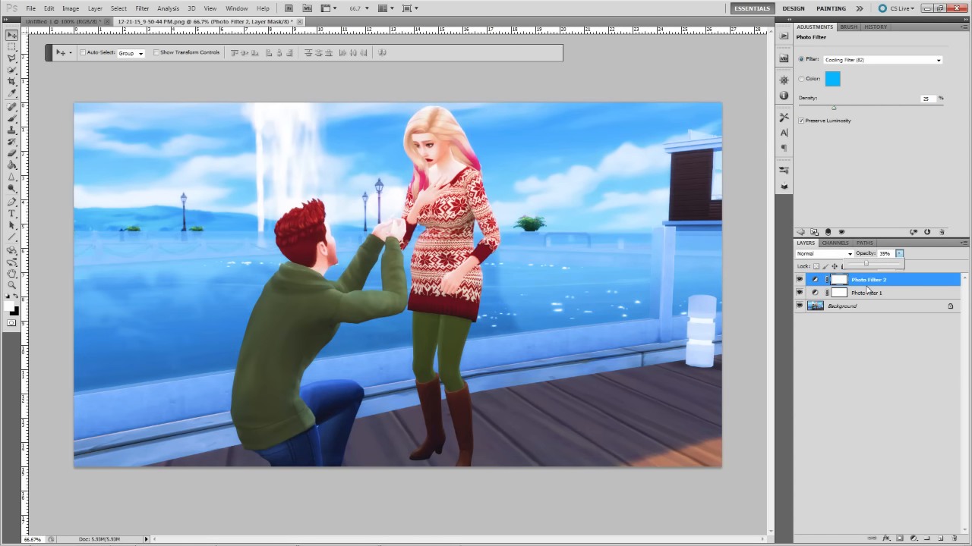
{"action": "left_click_drag", "start_coordinate": [867, 291], "coordinate": [864, 292]}
Compare the image before and after the photo filter layers using the recorded edit states.
{"action": "left_click", "coordinate": [876, 27]}
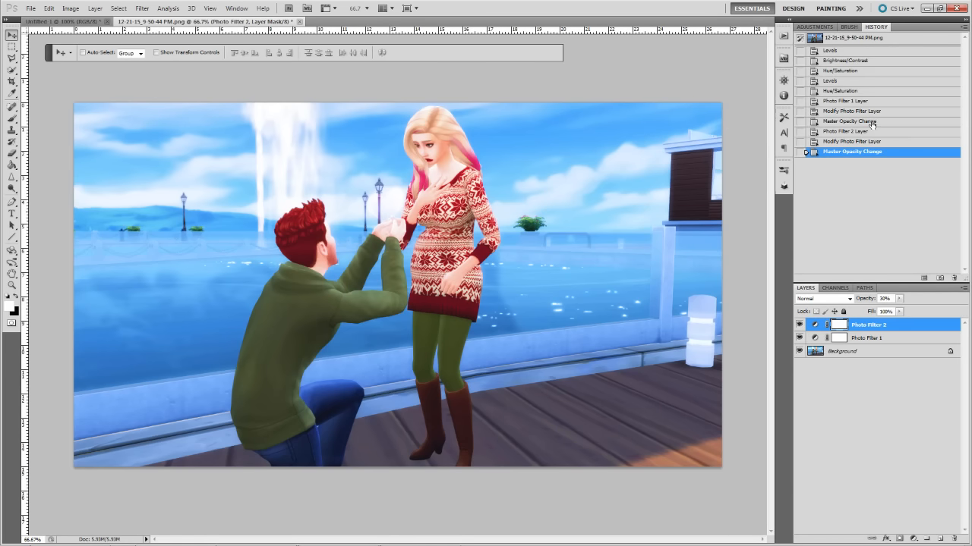
{"action": "left_click", "coordinate": [844, 91]}
{"action": "left_click", "coordinate": [859, 153]}
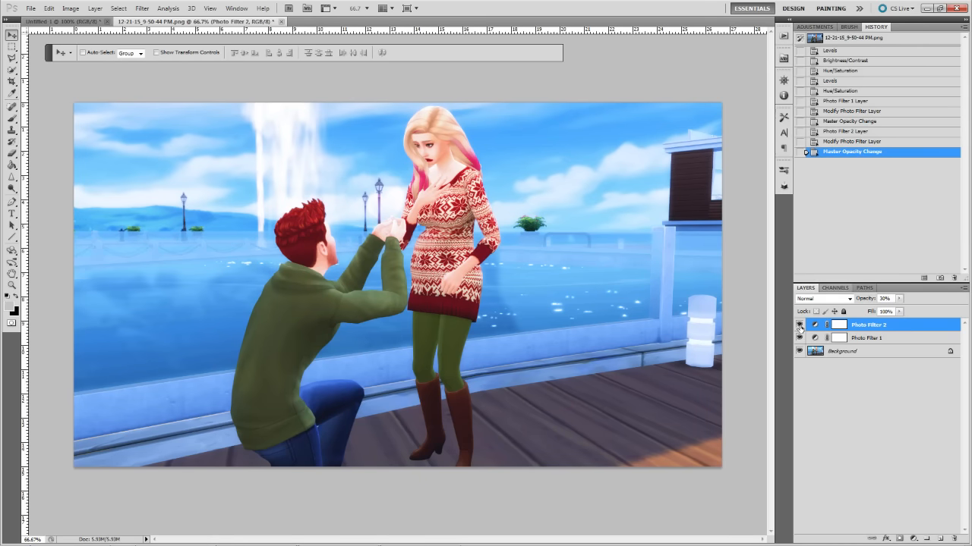
Hide both photo filter layers and shift the Background layer's midtones toward cyan, magenta and blue with Color Balance.
{"action": "left_click_drag", "start_coordinate": [799, 328], "coordinate": [798, 340]}
{"action": "left_click", "coordinate": [829, 353]}
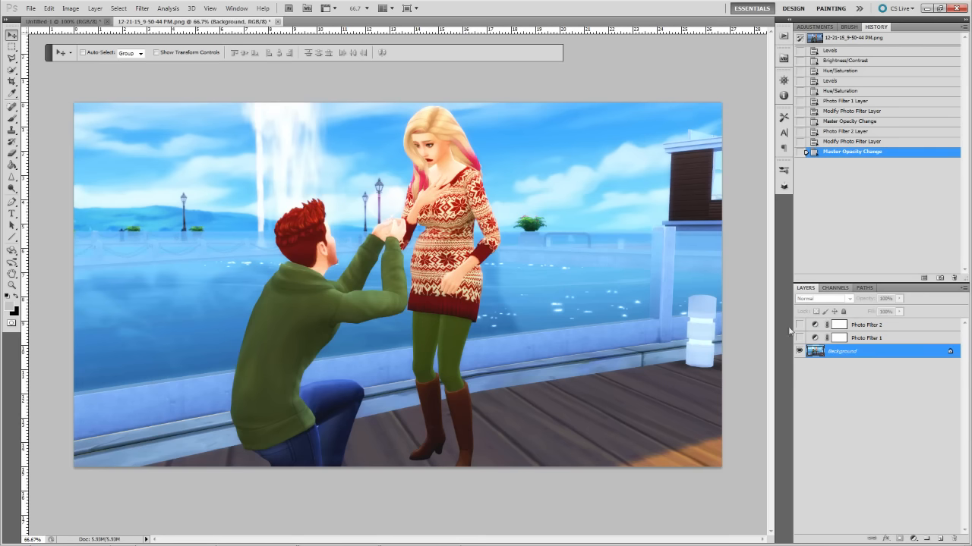
{"action": "left_click", "coordinate": [71, 8]}
{"action": "mouse_move", "coordinate": [91, 34]}
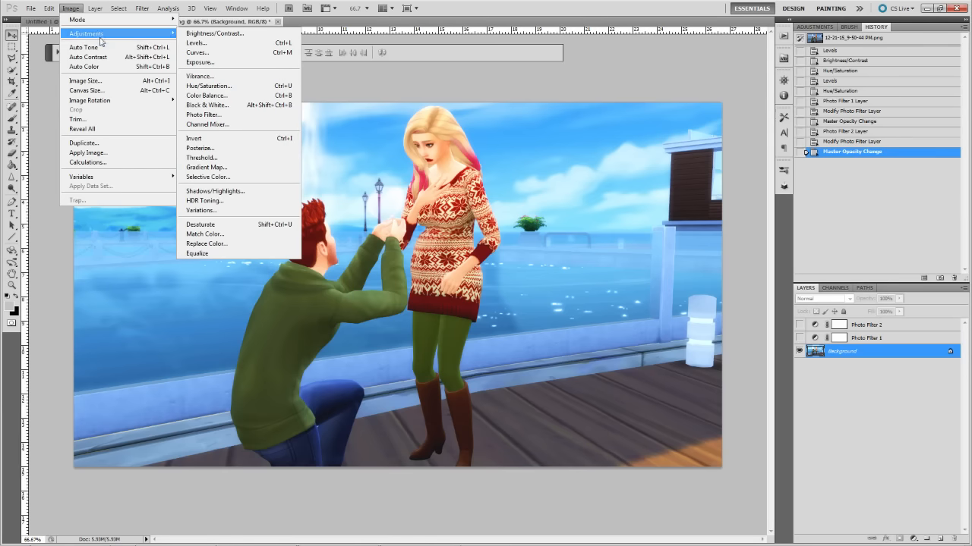
{"action": "left_click", "coordinate": [217, 95]}
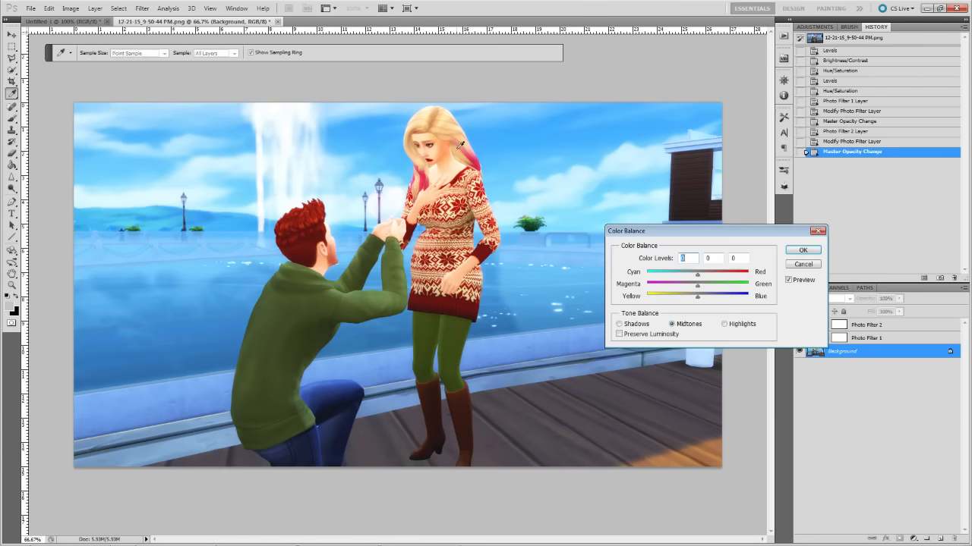
{"action": "mouse_move", "coordinate": [699, 276]}
{"action": "left_mouse_down"}
{"action": "mouse_move", "coordinate": [685, 287]}
{"action": "mouse_move", "coordinate": [711, 307]}
{"action": "mouse_move", "coordinate": [688, 304]}
{"action": "mouse_move", "coordinate": [697, 272]}
{"action": "mouse_move", "coordinate": [686, 291]}
{"action": "mouse_move", "coordinate": [712, 302]}
{"action": "mouse_move", "coordinate": [701, 282]}
{"action": "left_mouse_up"}
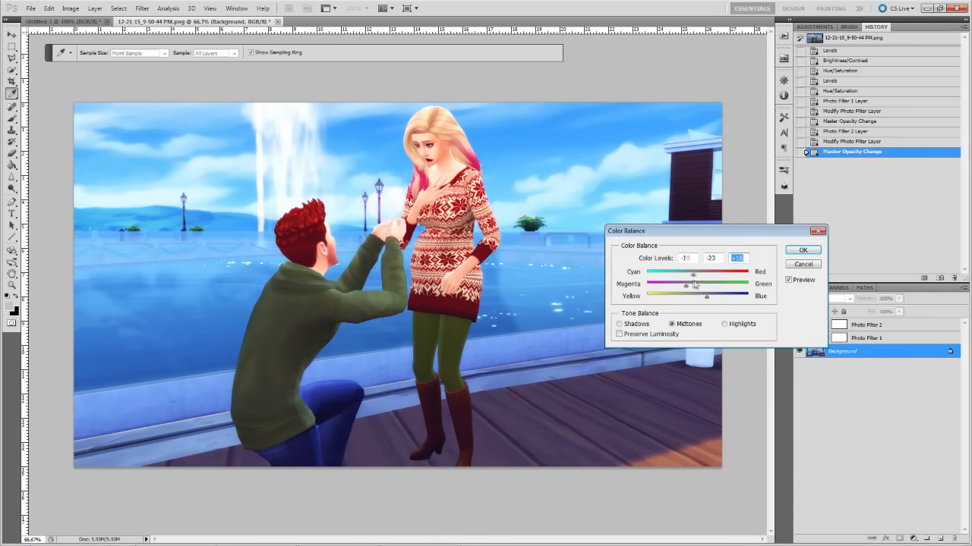
{"action": "mouse_move", "coordinate": [687, 293]}
{"action": "left_mouse_down"}
{"action": "mouse_move", "coordinate": [693, 277]}
{"action": "mouse_move", "coordinate": [683, 287]}
{"action": "left_mouse_up"}
{"action": "left_click", "coordinate": [707, 298]}
Adjust the highlights, set the shadows' colour levels to +22, -7 and 0, and apply the colour balance.
{"action": "left_click", "coordinate": [725, 324]}
{"action": "mouse_move", "coordinate": [696, 277]}
{"action": "left_mouse_down"}
{"action": "mouse_move", "coordinate": [685, 276]}
{"action": "mouse_move", "coordinate": [712, 288]}
{"action": "mouse_move", "coordinate": [697, 300]}
{"action": "mouse_move", "coordinate": [700, 288]}
{"action": "left_mouse_up"}
{"action": "left_click", "coordinate": [687, 276]}
{"action": "left_click", "coordinate": [727, 326]}
{"action": "left_click", "coordinate": [638, 325]}
{"action": "left_click_drag", "start_coordinate": [707, 278], "coordinate": [698, 307]}
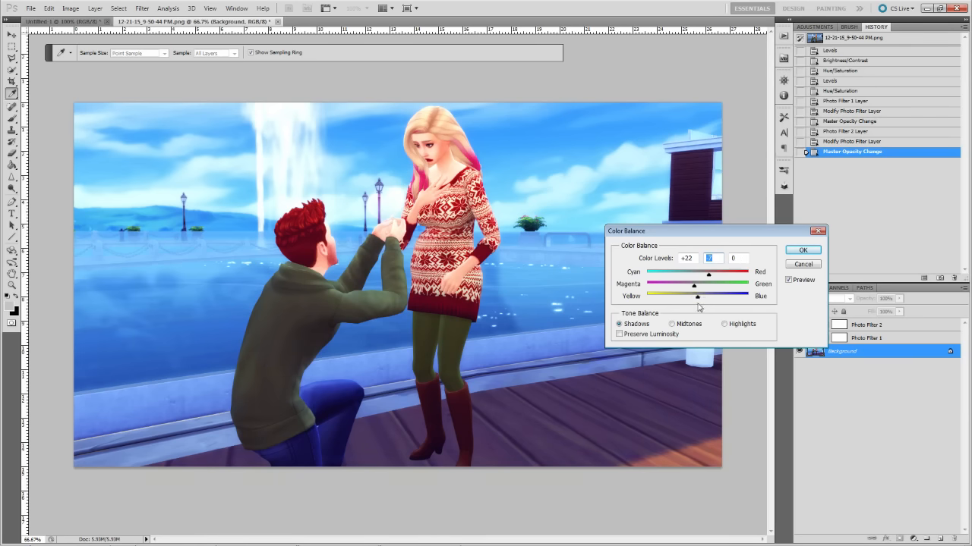
{"action": "left_click", "coordinate": [798, 252]}
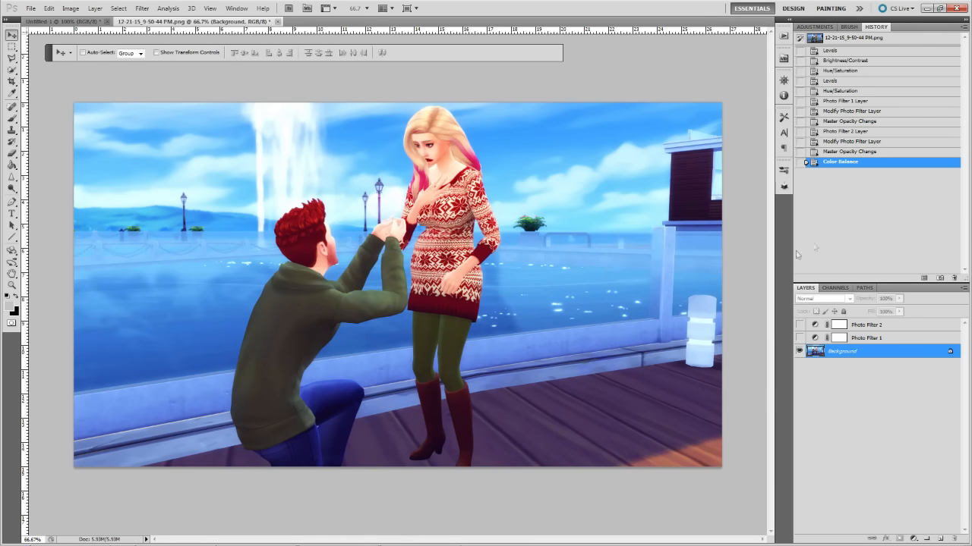
Compare the screenshot before and after the colour balance change using the recorded edit states.
{"action": "left_click", "coordinate": [866, 152]}
{"action": "left_click", "coordinate": [864, 162]}
{"action": "left_click", "coordinate": [856, 153]}
{"action": "left_click", "coordinate": [852, 162]}
{"action": "left_click", "coordinate": [845, 153]}
{"action": "left_click", "coordinate": [846, 162]}
{"action": "left_click", "coordinate": [869, 153]}
{"action": "left_click", "coordinate": [858, 162]}
Bring up the Untitled-1 graphic and float its window over the couple screenshot.
{"action": "left_click", "coordinate": [54, 23]}
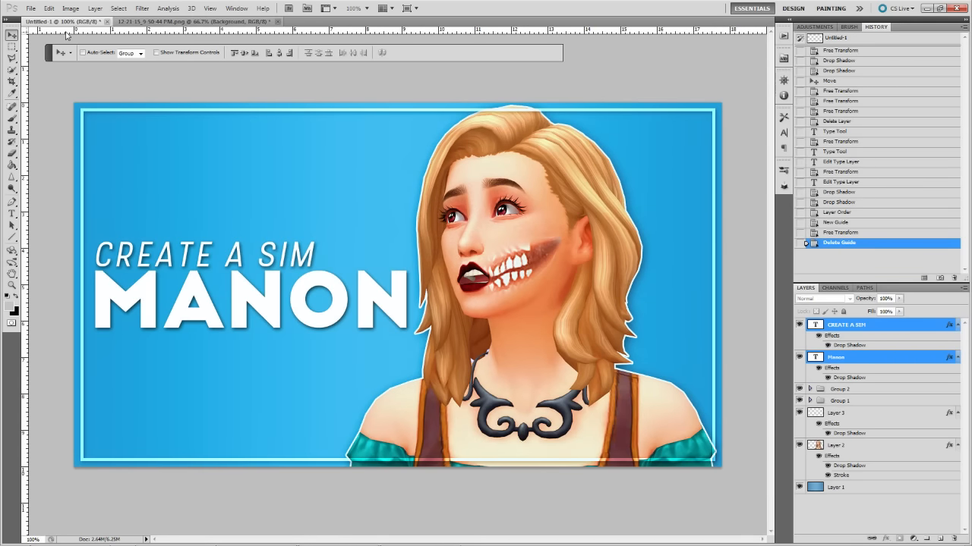
{"action": "left_click", "coordinate": [142, 23]}
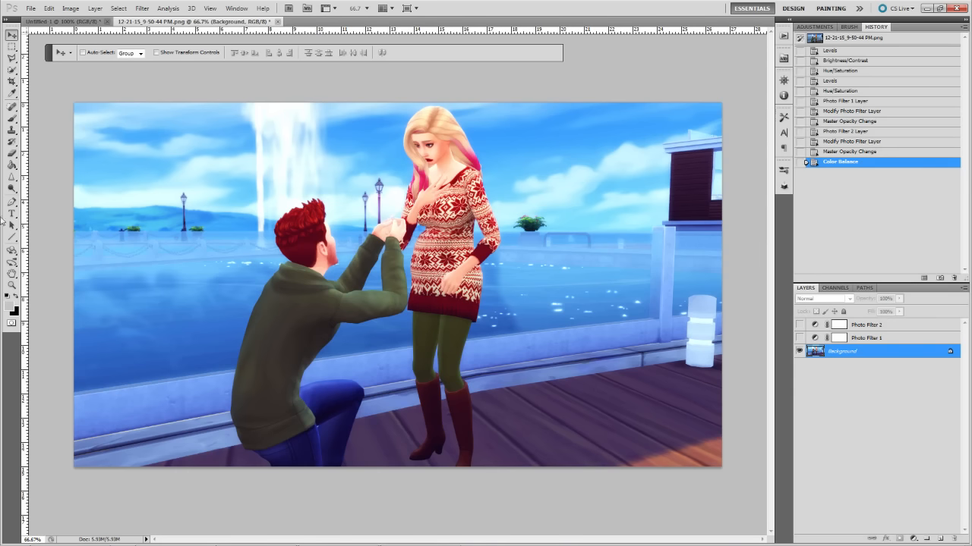
{"action": "left_click", "coordinate": [54, 22]}
{"action": "left_click_drag", "start_coordinate": [54, 21], "coordinate": [465, 99]}
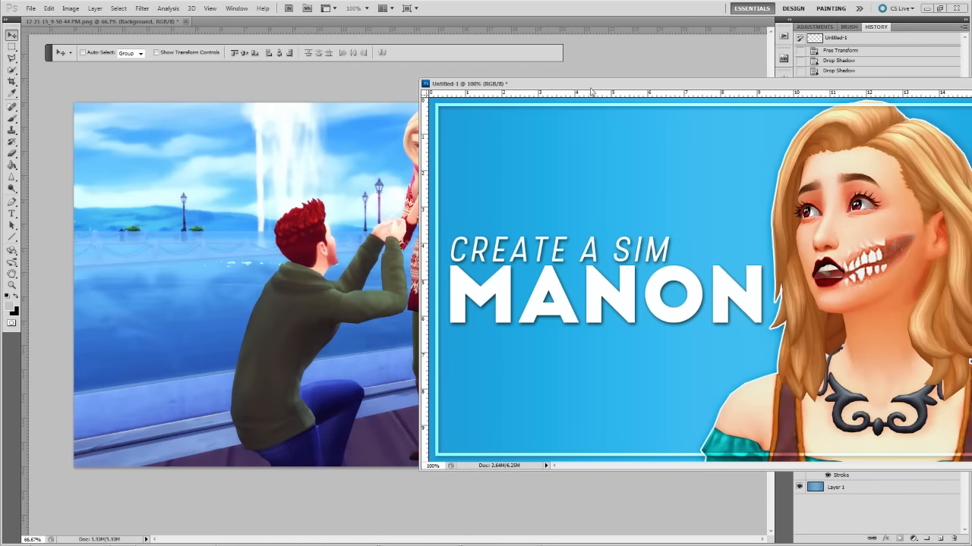
{"action": "left_click", "coordinate": [134, 113]}
{"action": "left_click_drag", "start_coordinate": [213, 91], "coordinate": [213, 88]}
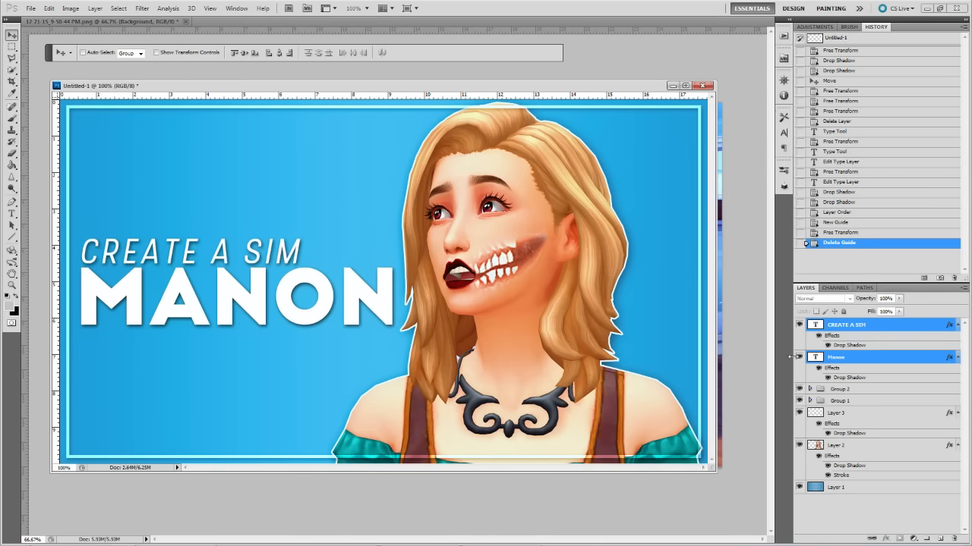
Try to copy the frame into the couple screenshot by loading Layer 3's outline as a selection, and undo the selection.
{"action": "left_click", "coordinate": [813, 417], "text": "ctrl"}
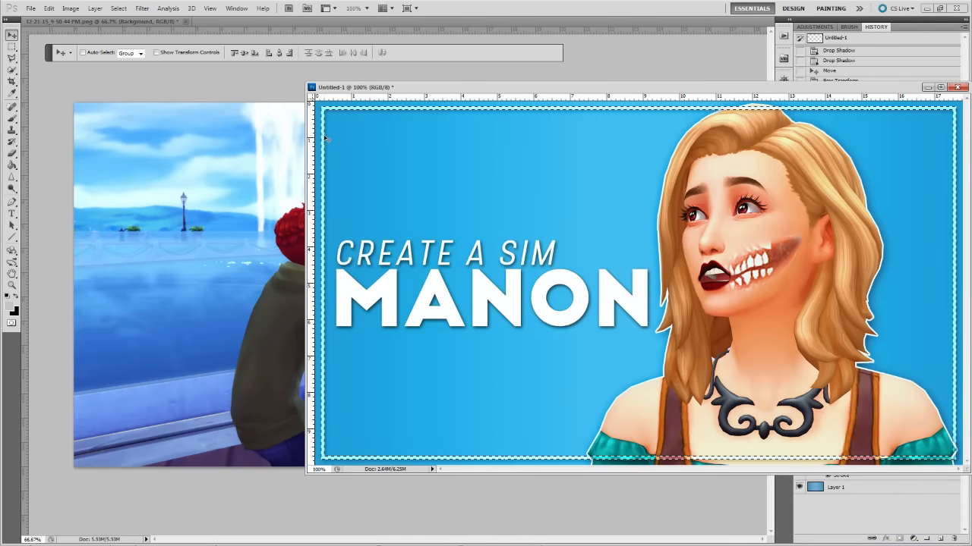
{"action": "left_click_drag", "start_coordinate": [471, 242], "coordinate": [196, 175]}
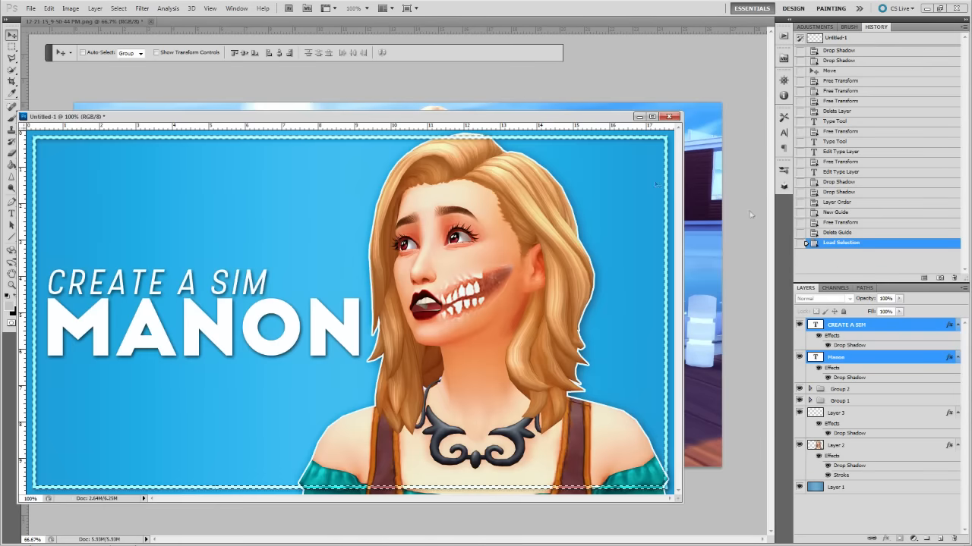
{"action": "key", "text": "ctrl+z"}
Select the frame on Layer 3, copy it into the couple screenshot, and minimize the graphic's window.
{"action": "left_click", "coordinate": [841, 415]}
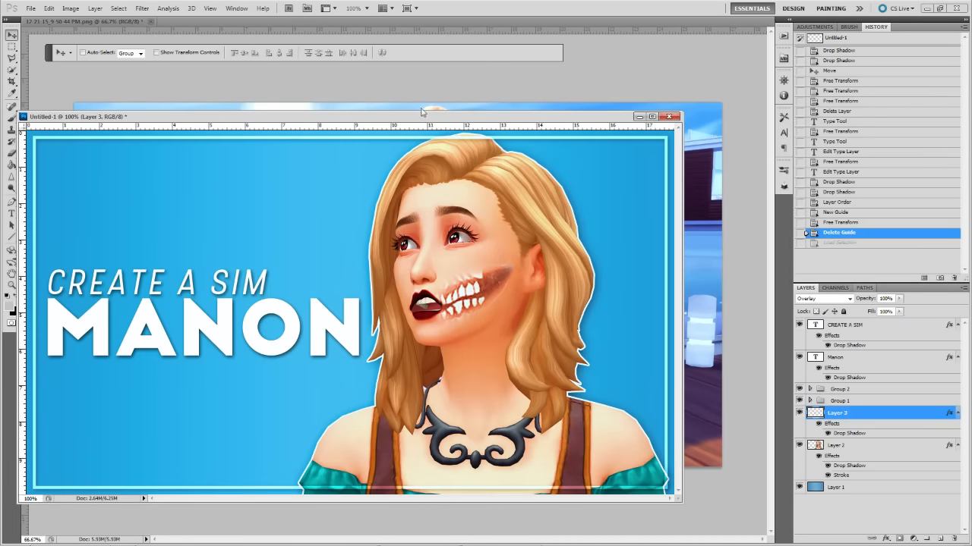
{"action": "left_click_drag", "start_coordinate": [365, 117], "coordinate": [696, 84]}
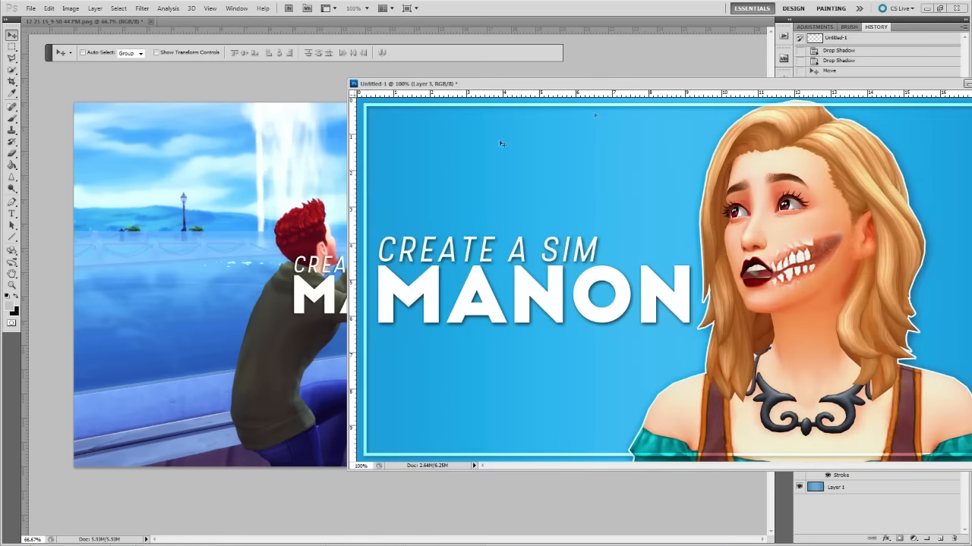
{"action": "left_click_drag", "start_coordinate": [365, 197], "coordinate": [232, 205]}
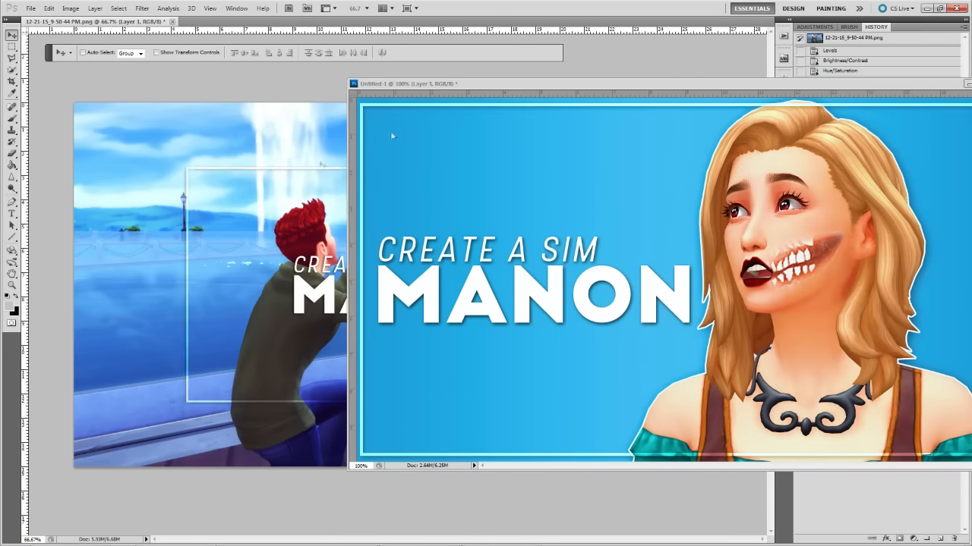
{"action": "left_click_drag", "start_coordinate": [436, 85], "coordinate": [173, 120]}
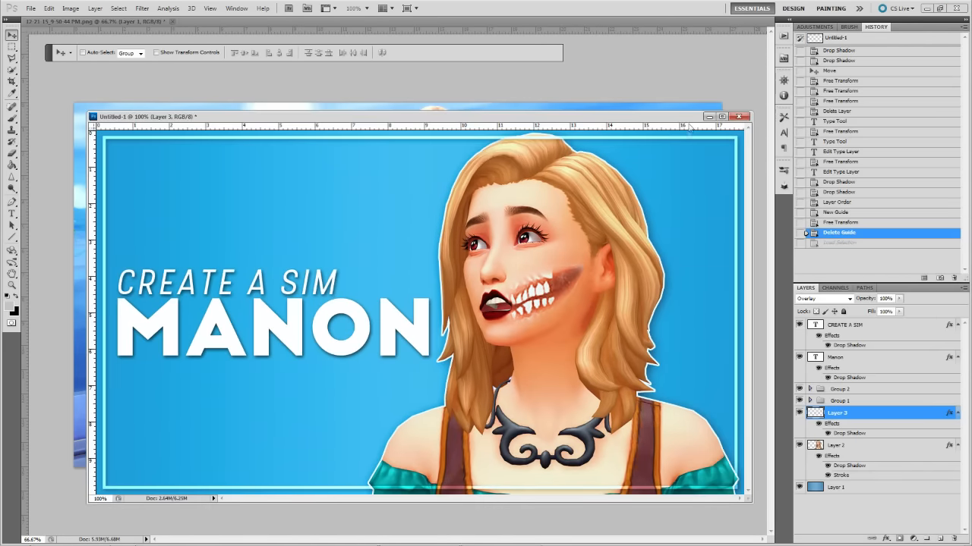
{"action": "left_click", "coordinate": [706, 116]}
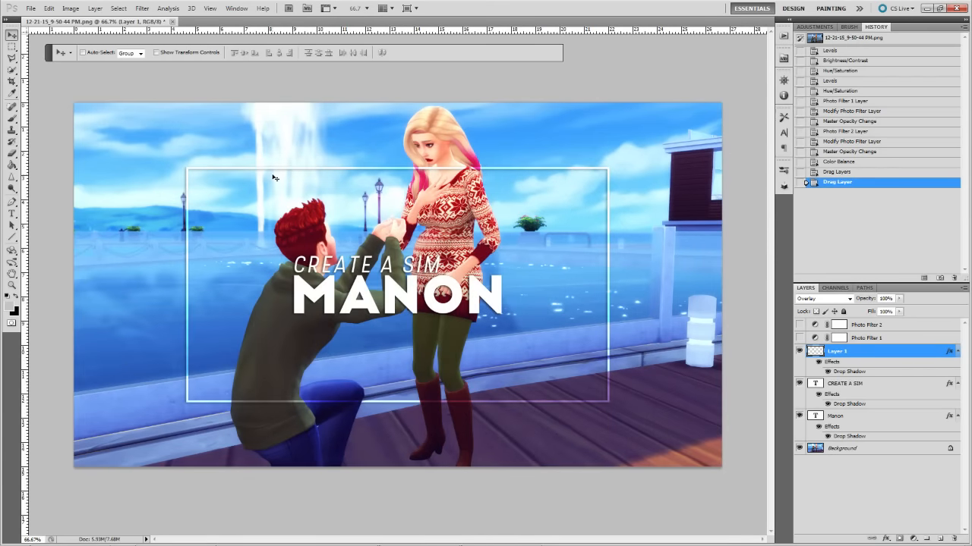
Move the copied frame slightly up and to the right within the couple screenshot.
{"action": "key", "text": "ctrl+t"}
{"action": "left_click_drag", "start_coordinate": [516, 372], "coordinate": [533, 361]}
{"action": "key", "text": "Return"}
Delete the "CREATE A SIM" and "Manon" text layers from the couple screenshot.
{"action": "left_click", "coordinate": [869, 389]}
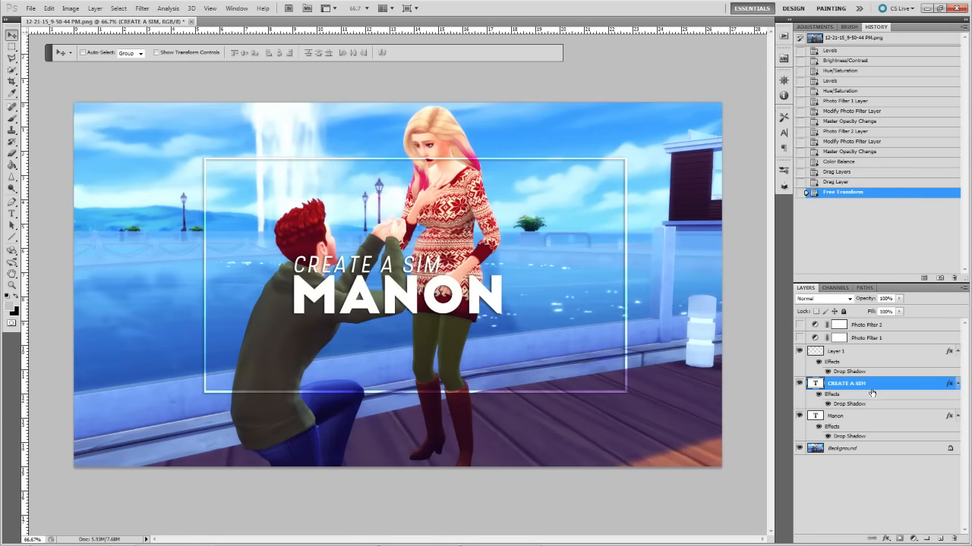
{"action": "left_click", "coordinate": [857, 414], "text": "ctrl"}
{"action": "right_click", "coordinate": [859, 418]}
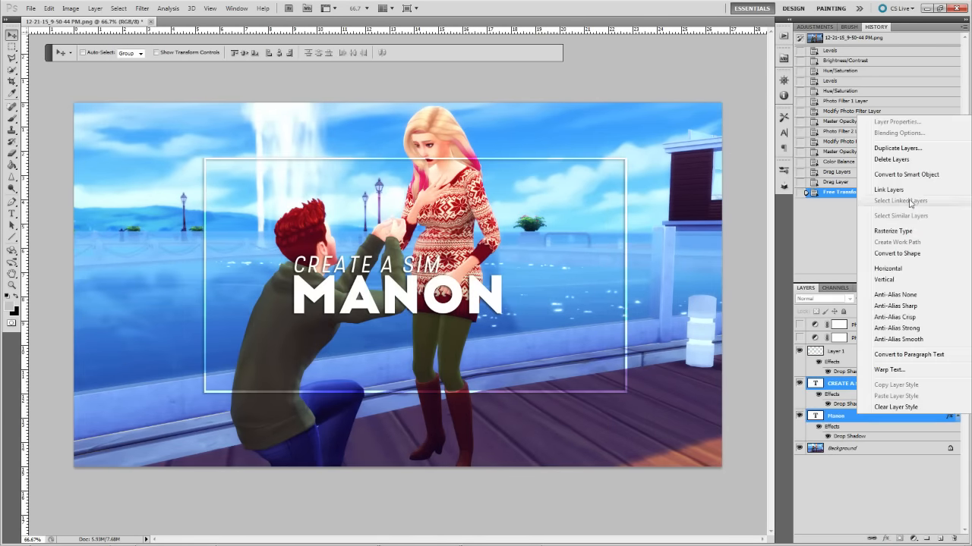
{"action": "left_click", "coordinate": [898, 162]}
{"action": "left_click", "coordinate": [451, 208]}
Resize the couple screenshot to 1280 by 720 pixels.
{"action": "left_click", "coordinate": [31, 9]}
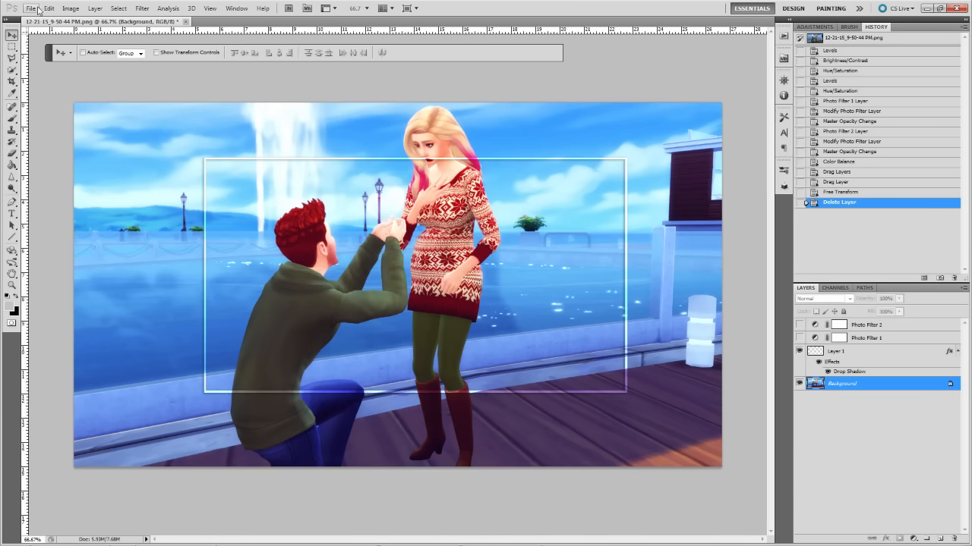
{"action": "mouse_move", "coordinate": [71, 9]}
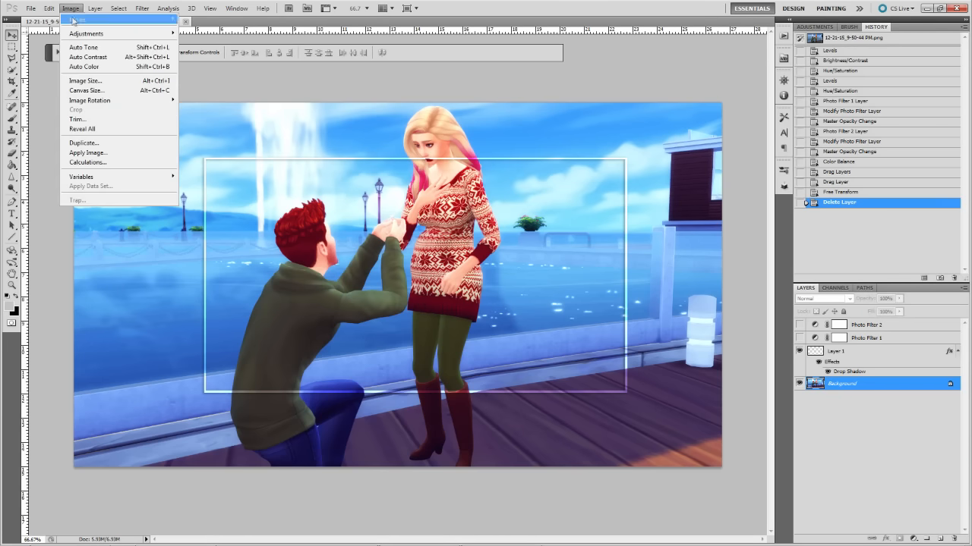
{"action": "left_click", "coordinate": [85, 80]}
{"action": "type", "text": "128"}
{"action": "key", "text": "Tab"}
{"action": "key", "text": "Tab"}
{"action": "type", "text": "720"}
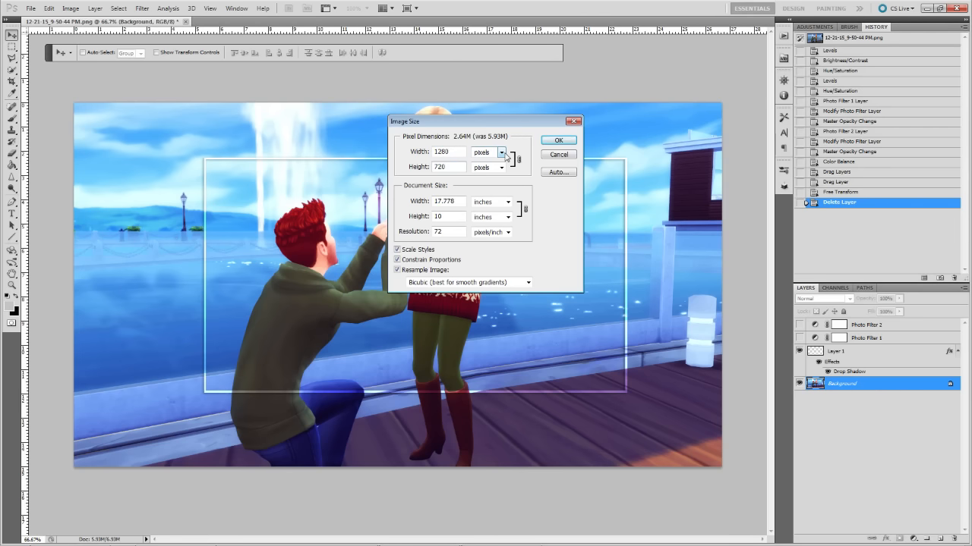
{"action": "key", "text": "Return"}
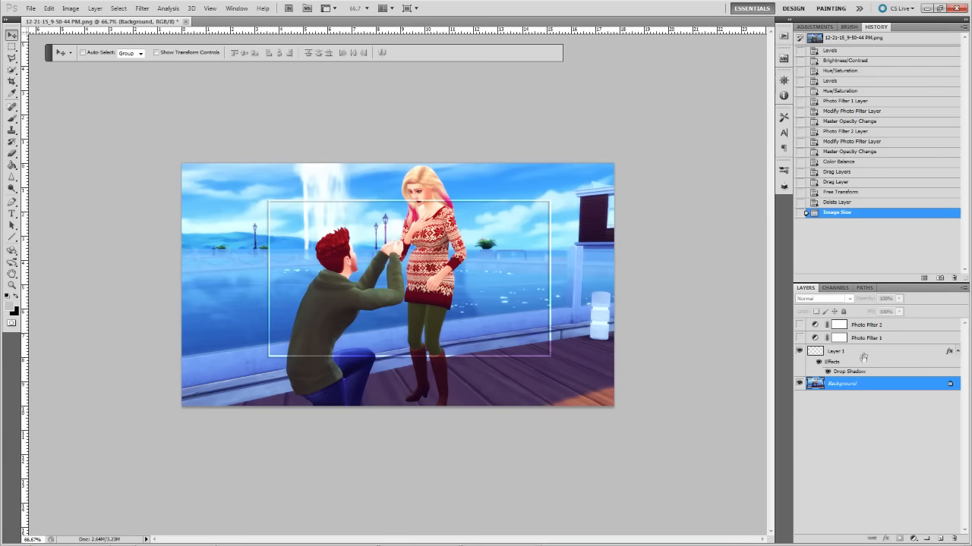
Move the frame to the canvas's upper-left corner and scale it to about 151% so it borders the whole image.
{"action": "left_click", "coordinate": [866, 353]}
{"action": "key", "text": "ctrl+t"}
{"action": "left_click_drag", "start_coordinate": [411, 279], "coordinate": [326, 244]}
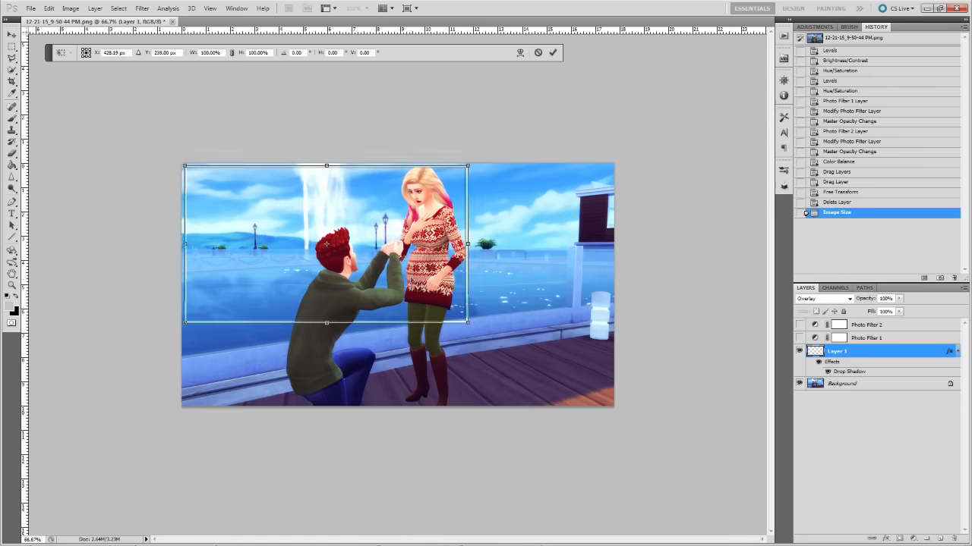
{"action": "left_click_drag", "start_coordinate": [469, 325], "coordinate": [606, 407]}
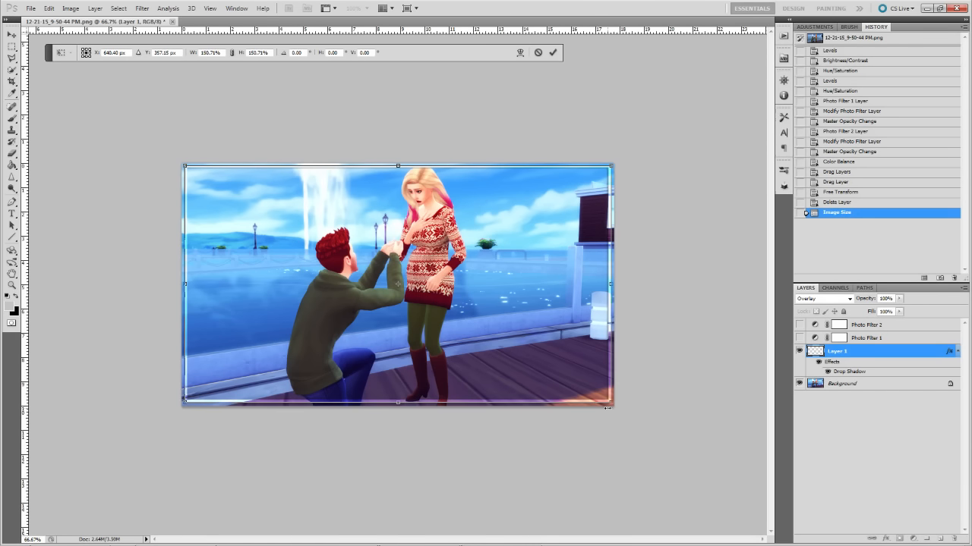
{"action": "key", "text": "Return"}
Add vertical and horizontal guides through the canvas centre and align the frame to them.
{"action": "left_click_drag", "start_coordinate": [121, 244], "coordinate": [397, 319]}
{"action": "left_click_drag", "start_coordinate": [444, 30], "coordinate": [238, 283]}
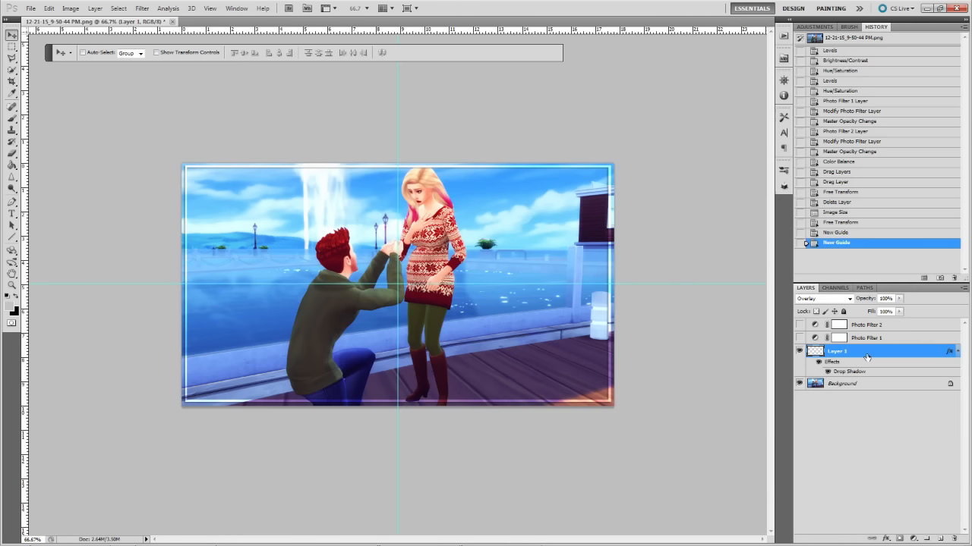
{"action": "key", "text": "ctrl+t"}
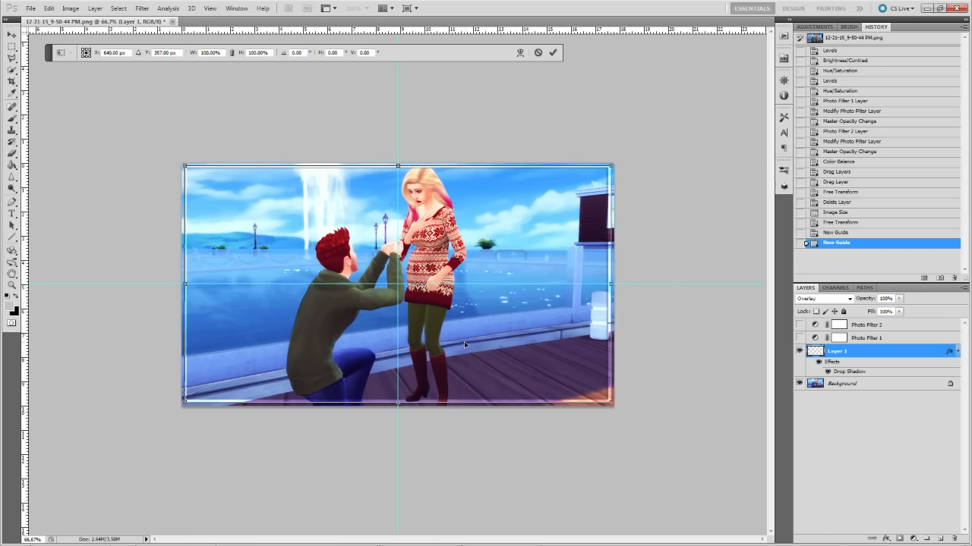
{"action": "key", "text": "ctrl+plus"}
{"action": "key", "text": "ctrl+plus"}
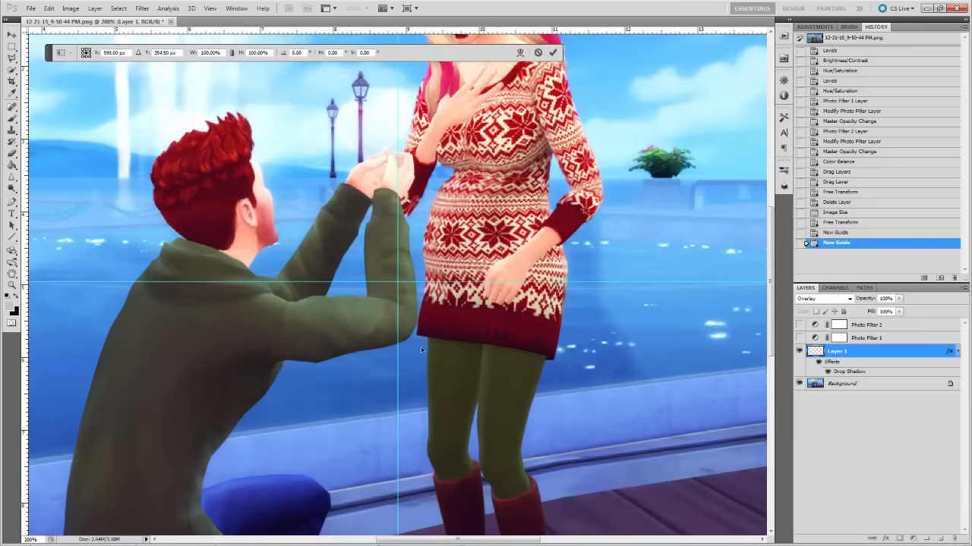
{"action": "left_click_drag", "start_coordinate": [460, 355], "coordinate": [466, 341]}
{"action": "key", "text": "ctrl+minus"}
{"action": "key", "text": "ctrl+minus"}
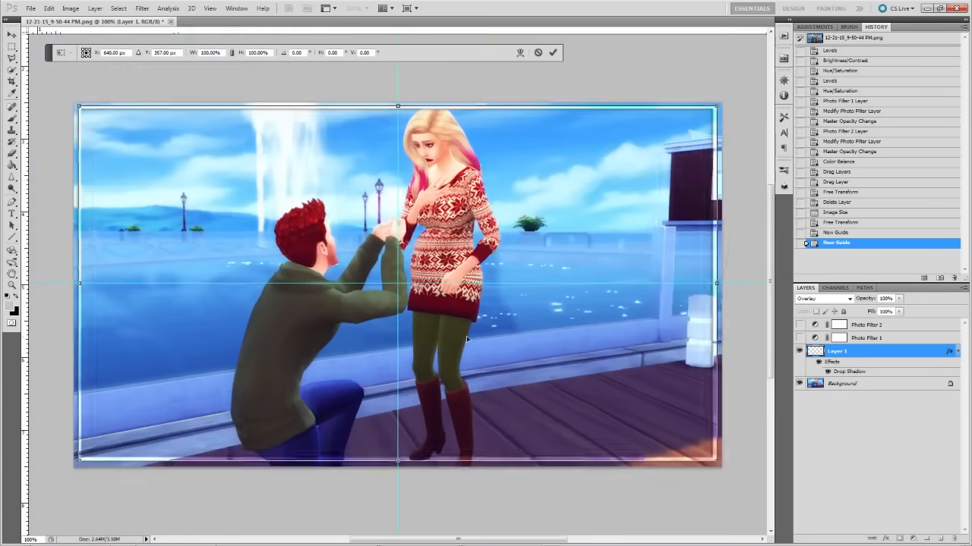
{"action": "key", "text": "Return"}
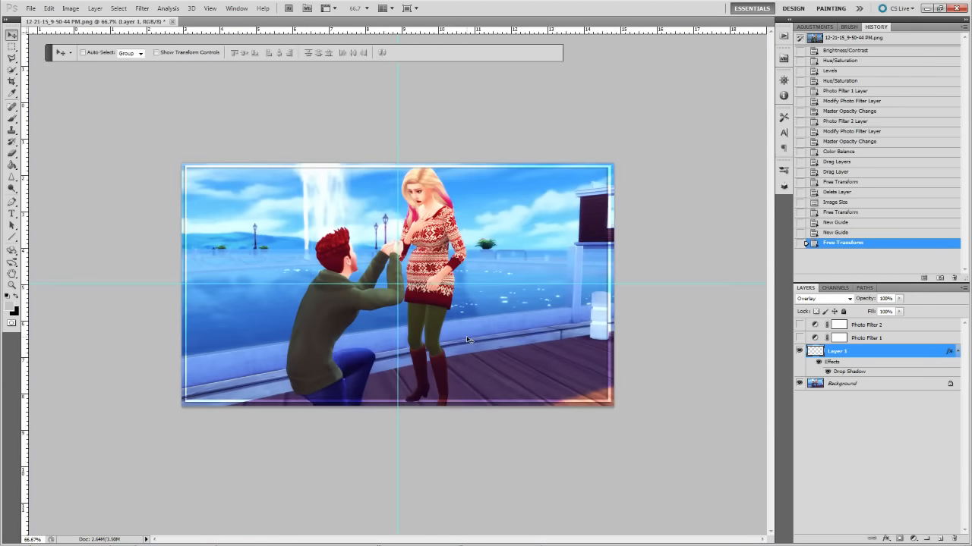
Apply the Sharpen filter to the frame layer and brush over the woman's face with the Sharpen tool at 75% strength.
{"action": "key", "text": "ctrl+plus"}
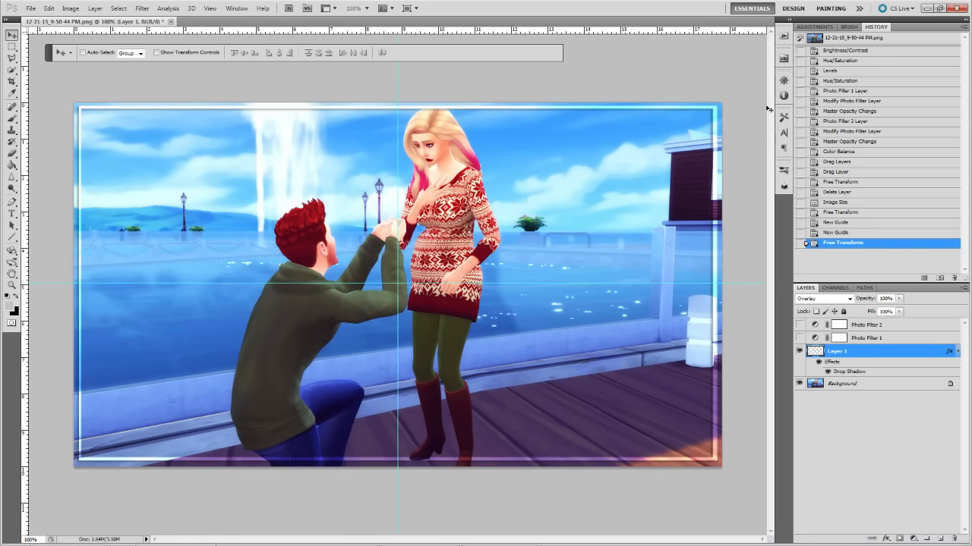
{"action": "left_click", "coordinate": [798, 325]}
{"action": "left_click", "coordinate": [145, 8]}
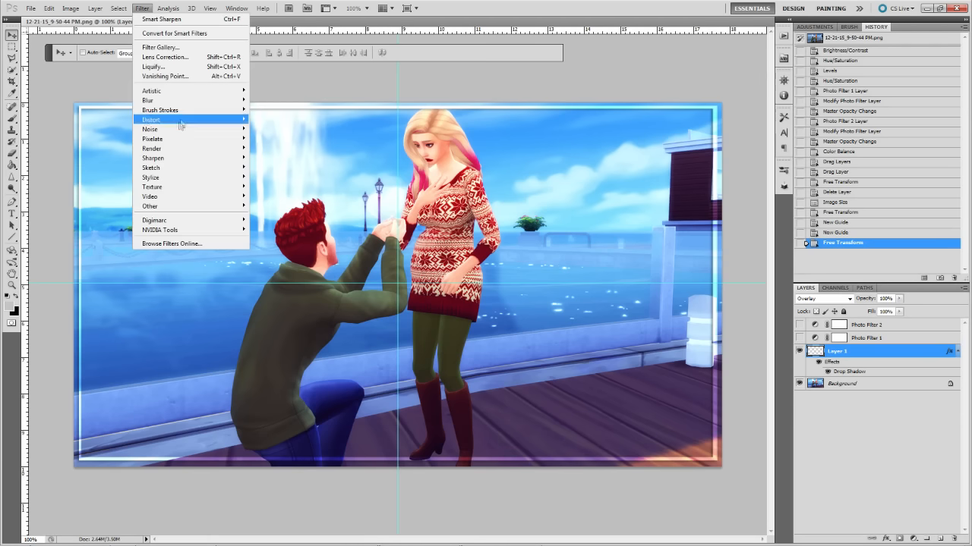
{"action": "mouse_move", "coordinate": [152, 158]}
{"action": "left_click", "coordinate": [108, 161]}
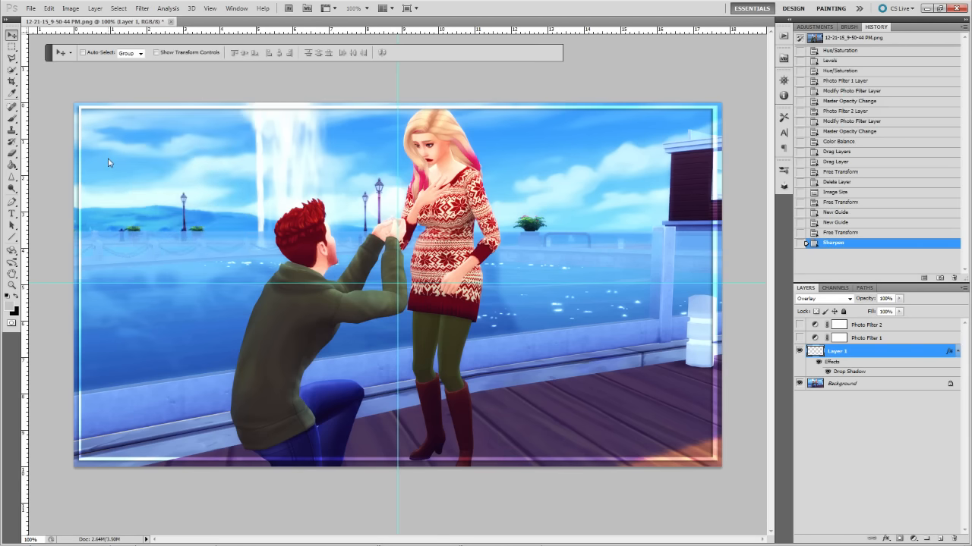
{"action": "left_click", "coordinate": [12, 177]}
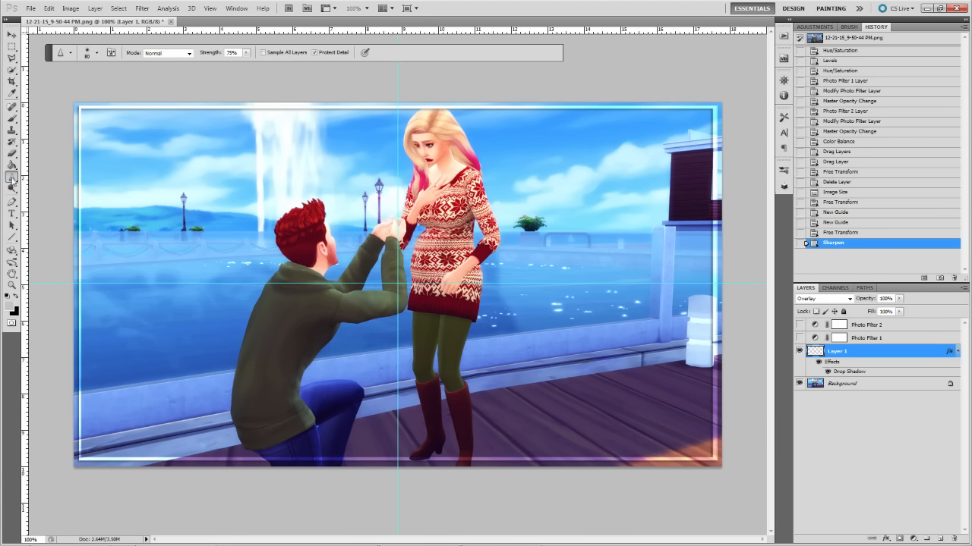
{"action": "mouse_move", "coordinate": [414, 145]}
{"action": "left_mouse_down"}
{"action": "mouse_move", "coordinate": [430, 143]}
{"action": "mouse_move", "coordinate": [434, 151]}
{"action": "mouse_move", "coordinate": [420, 150]}
{"action": "mouse_move", "coordinate": [434, 159]}
{"action": "left_mouse_up"}
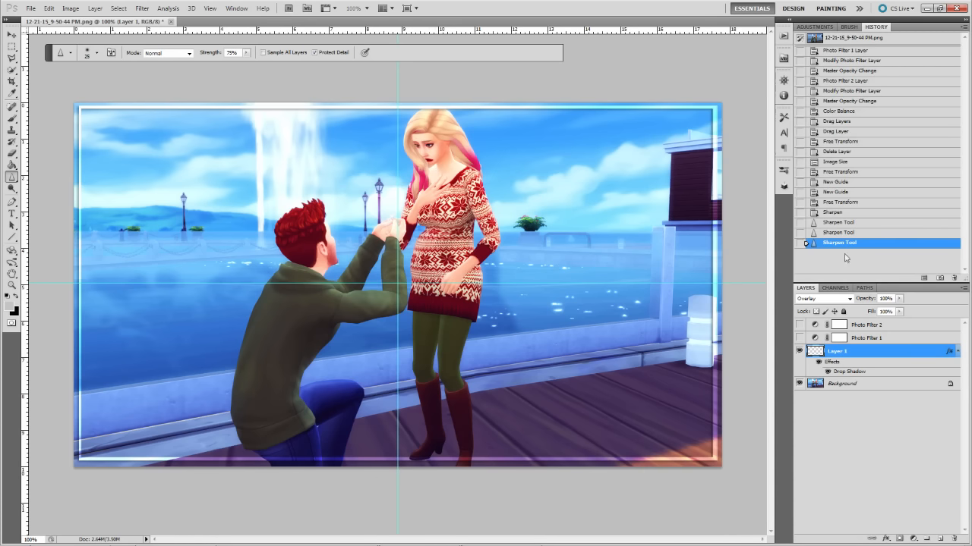
Step the image back to the last free transform, removing the Sharpen filter and Sharpen tool strokes from the frame layer.
{"action": "left_click", "coordinate": [828, 212]}
{"action": "left_click", "coordinate": [827, 201]}
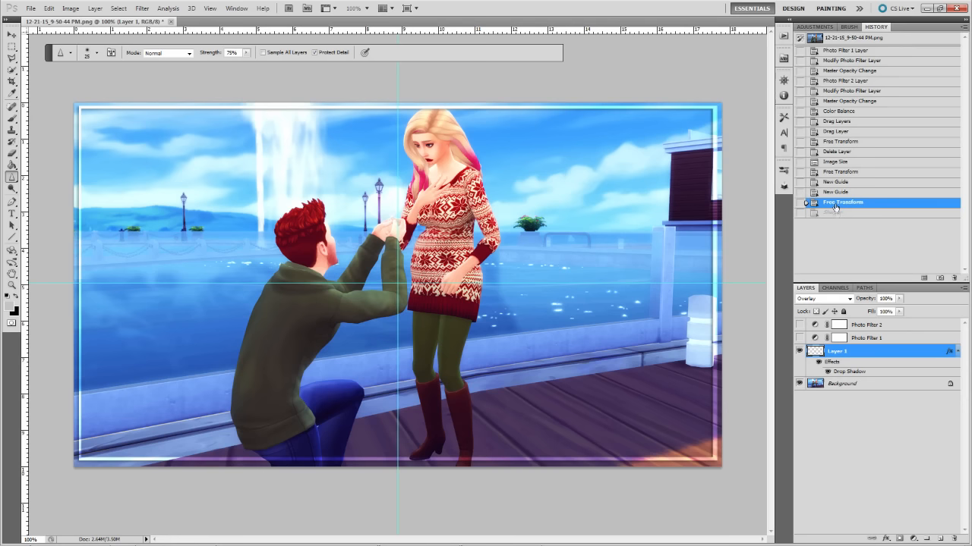
Duplicate the Background layer as "Background copy" in the same document.
{"action": "left_click", "coordinate": [842, 384]}
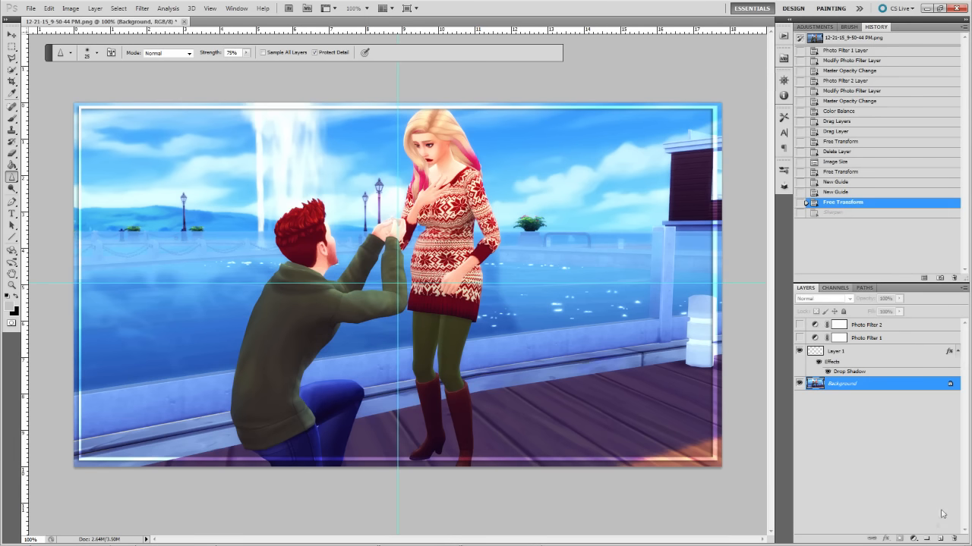
{"action": "right_click", "coordinate": [860, 384]}
{"action": "left_click", "coordinate": [897, 408]}
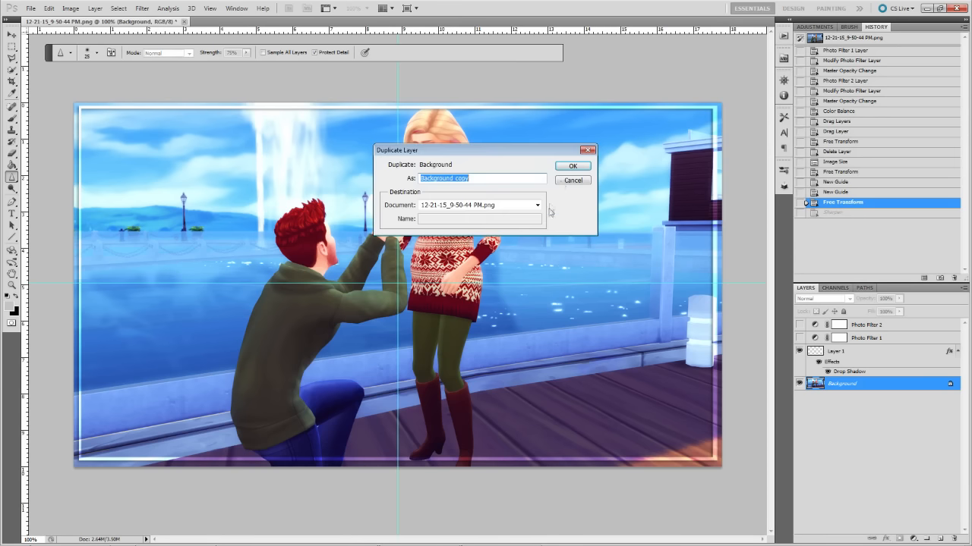
{"action": "left_click", "coordinate": [571, 166]}
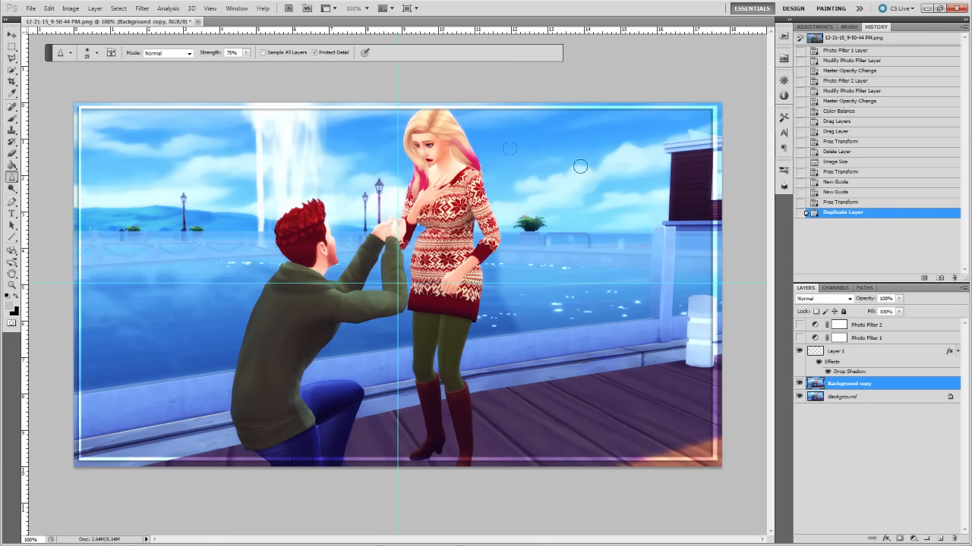
Apply the Sharpen filter to the Background copy layer and lower its opacity to 49%.
{"action": "left_click", "coordinate": [142, 8]}
{"action": "mouse_move", "coordinate": [156, 157]}
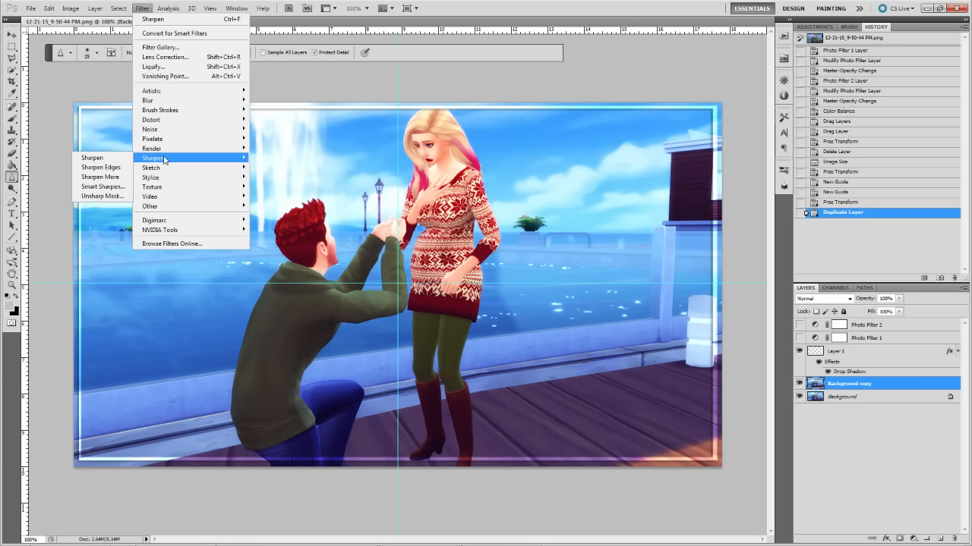
{"action": "left_click", "coordinate": [107, 158]}
{"action": "left_click_drag", "start_coordinate": [899, 298], "coordinate": [872, 340]}
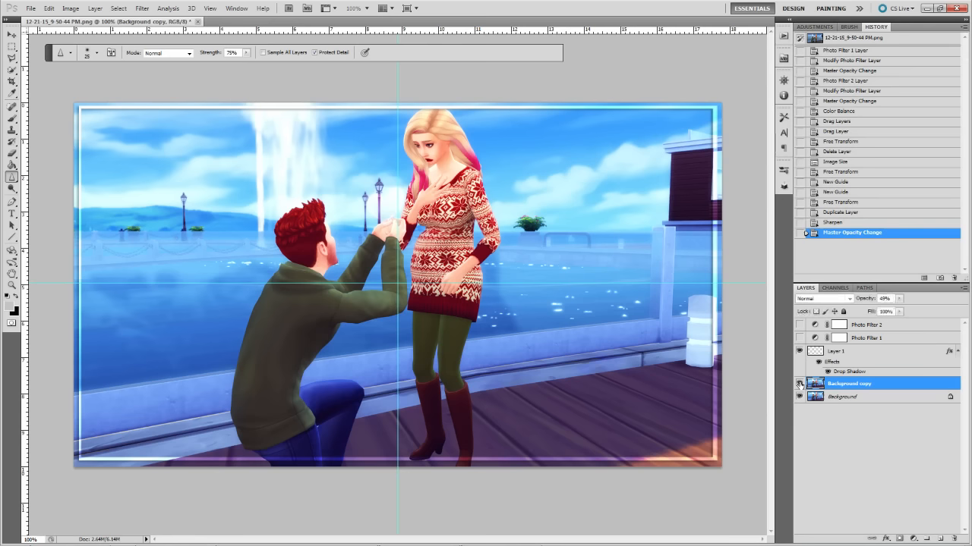
Delete the sharpened Background copy layer.
{"action": "right_click", "coordinate": [885, 387]}
{"action": "left_click", "coordinate": [907, 192]}
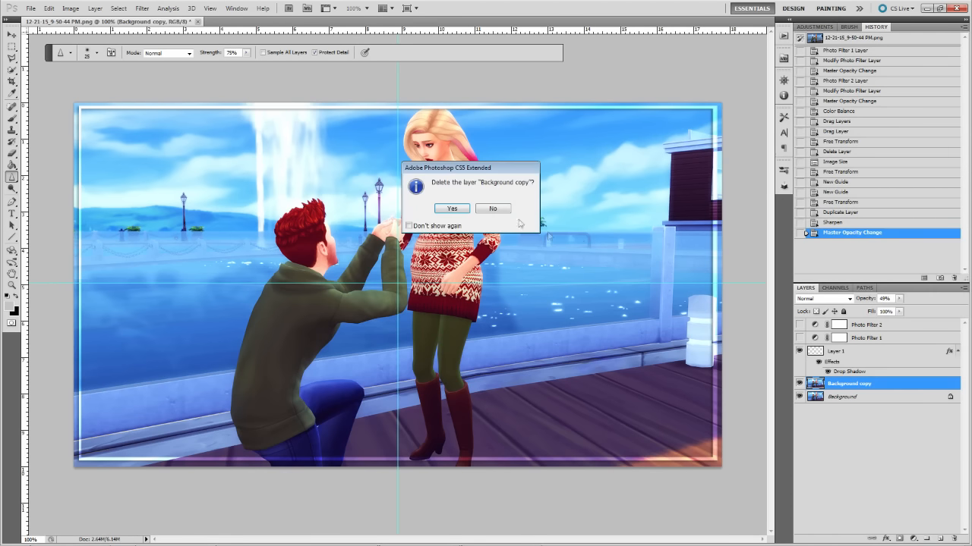
{"action": "left_click", "coordinate": [454, 208]}
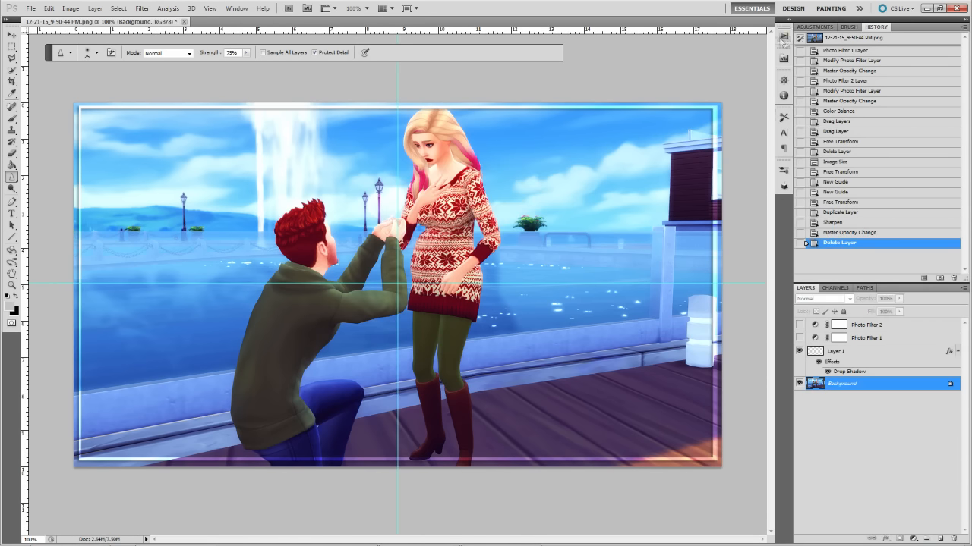
Run the "simple sharpening" action from the [holosprite] action pack on the Background layer.
{"action": "left_click", "coordinate": [782, 36]}
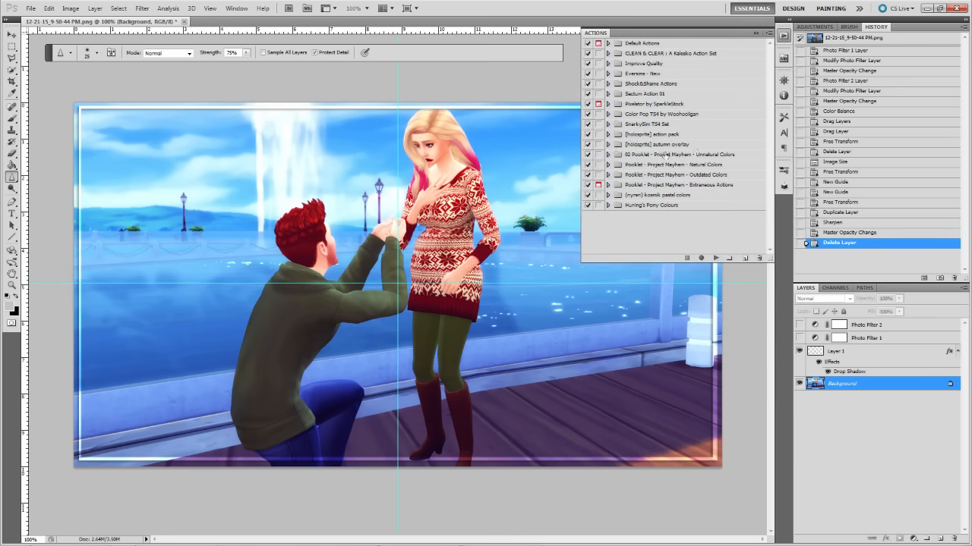
{"action": "left_click", "coordinate": [607, 135]}
{"action": "left_click", "coordinate": [645, 155]}
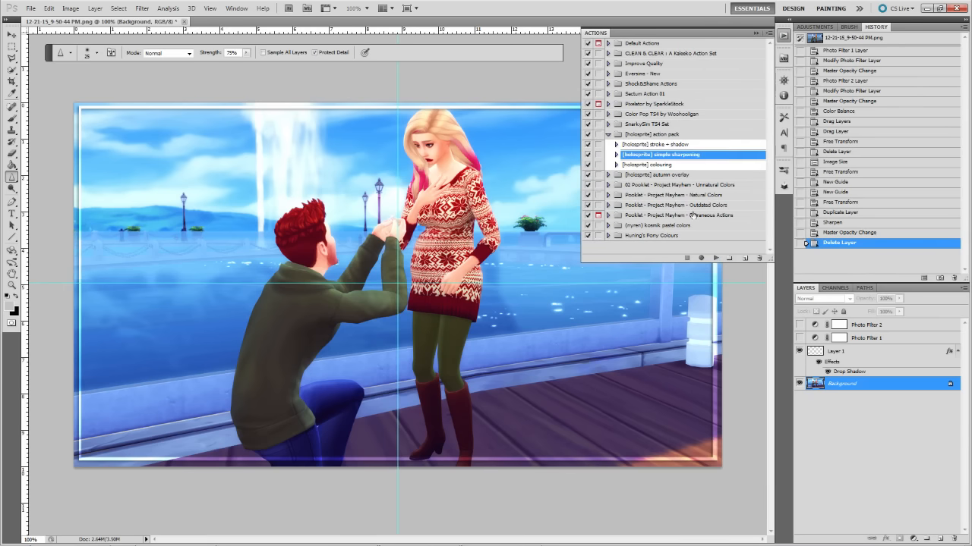
{"action": "left_click", "coordinate": [714, 258]}
{"action": "left_click", "coordinate": [480, 208]}
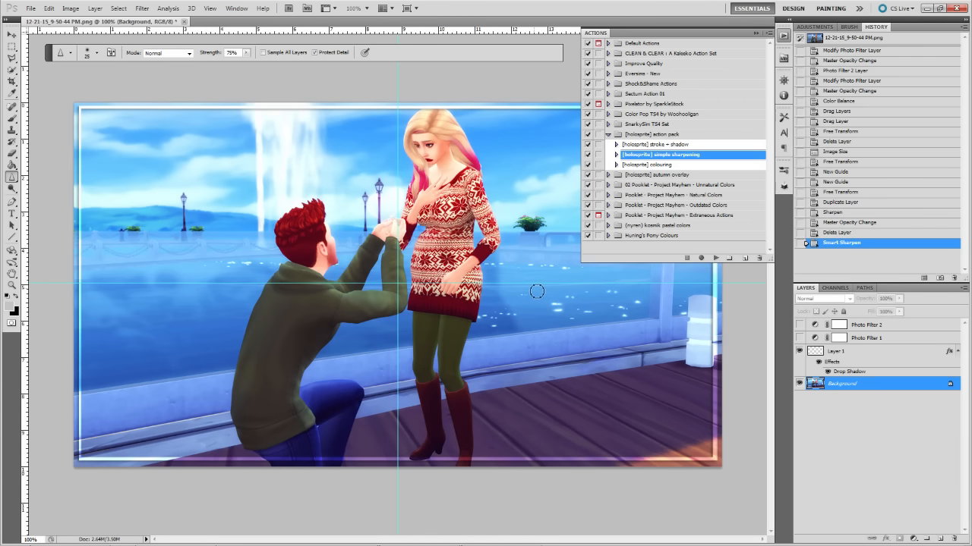
{"action": "left_click", "coordinate": [754, 34]}
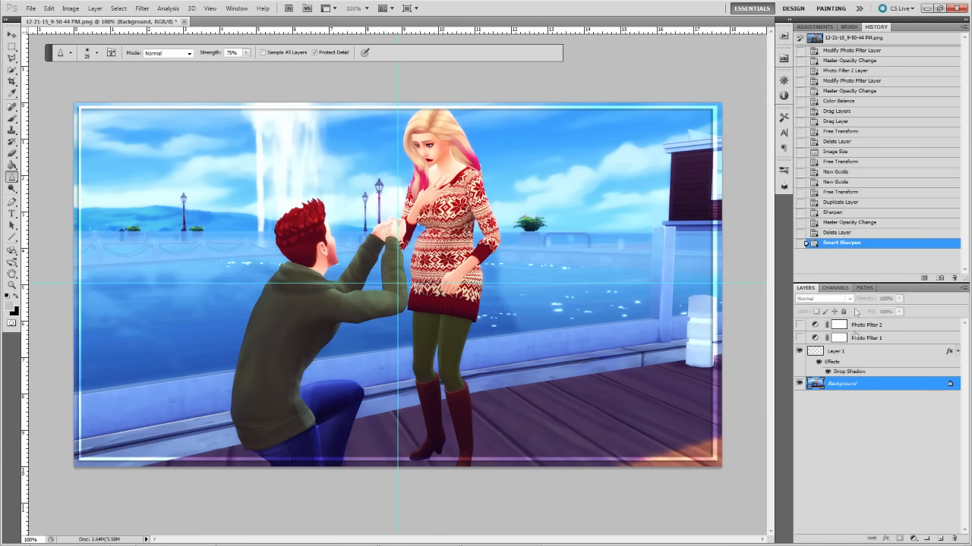
Try adjusting the opacity of the frame layer and leave it at 100%.
{"action": "left_click", "coordinate": [851, 352]}
{"action": "left_click", "coordinate": [899, 299]}
{"action": "left_click_drag", "start_coordinate": [900, 309], "coordinate": [907, 334]}
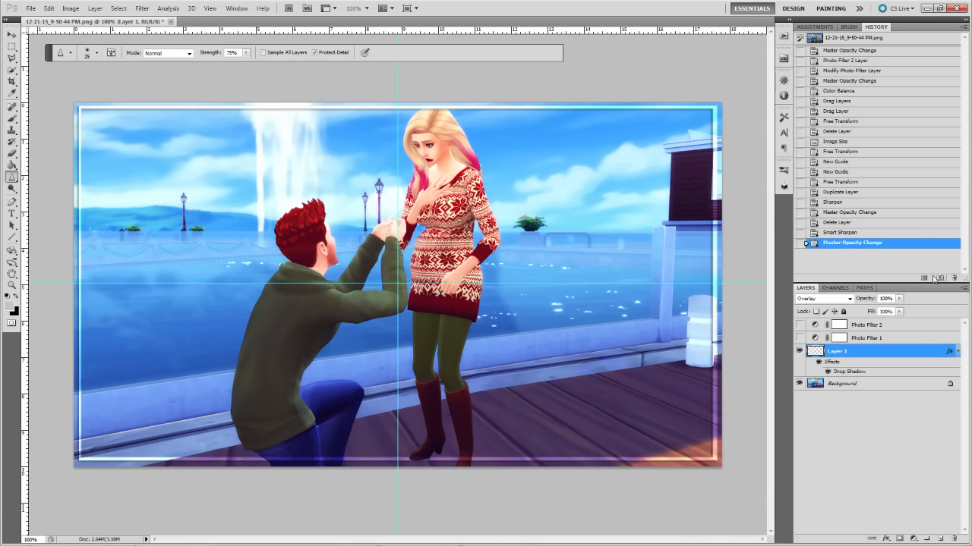